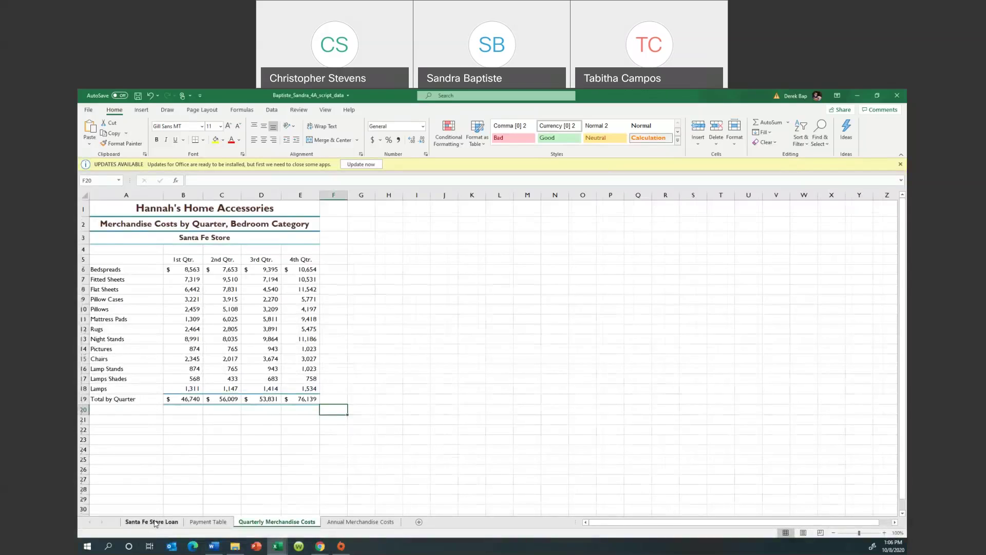
Look over the Santa Fe Store Loan and Payment Table worksheets and return to the Quarterly Merchandise Costs sheet
{"action": "left_click", "coordinate": [155, 522]}
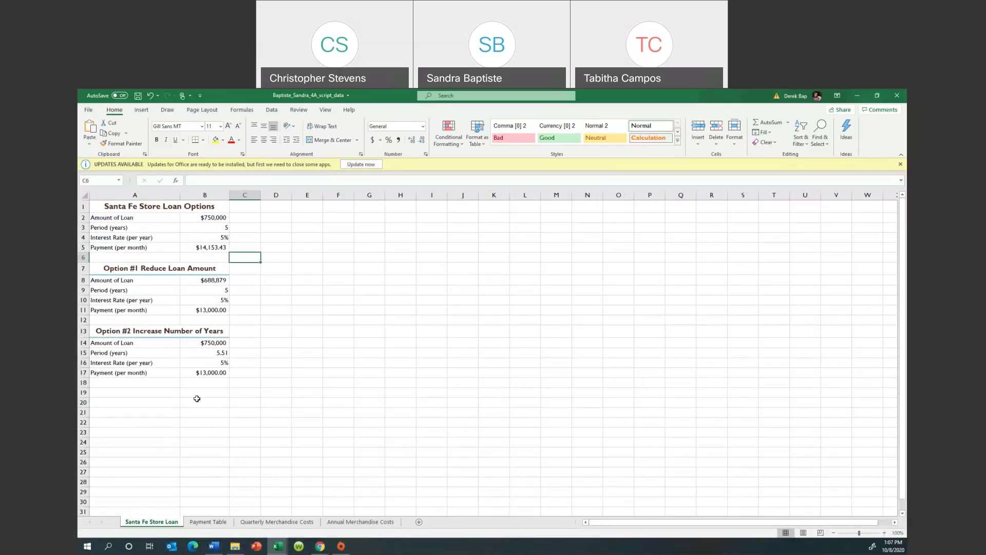
{"action": "left_click", "coordinate": [212, 524]}
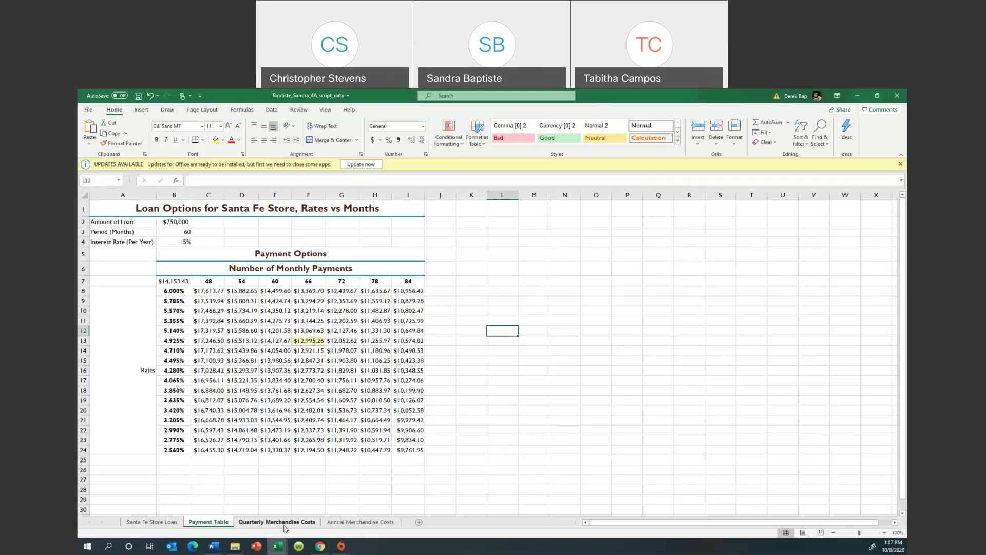
{"action": "left_click", "coordinate": [286, 522]}
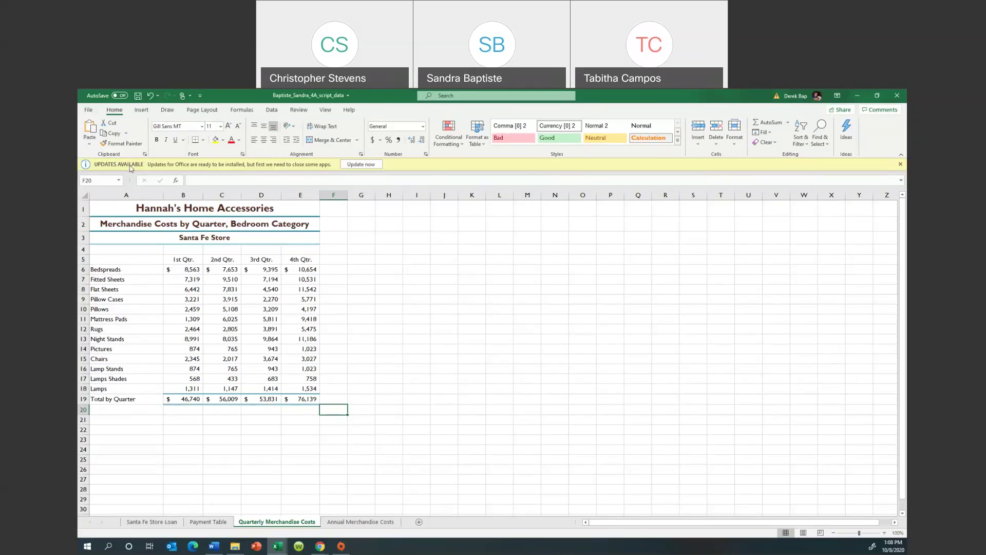
Select the Accessories_costs named range on the Quarterly Merchandise Costs sheet and check the list of defined names
{"action": "left_click", "coordinate": [118, 181]}
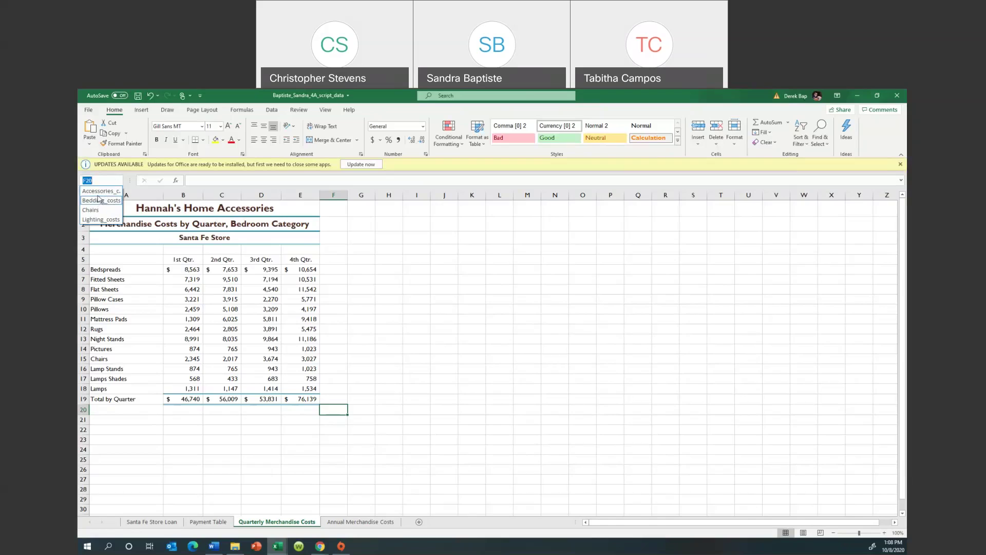
{"action": "left_click", "coordinate": [100, 191]}
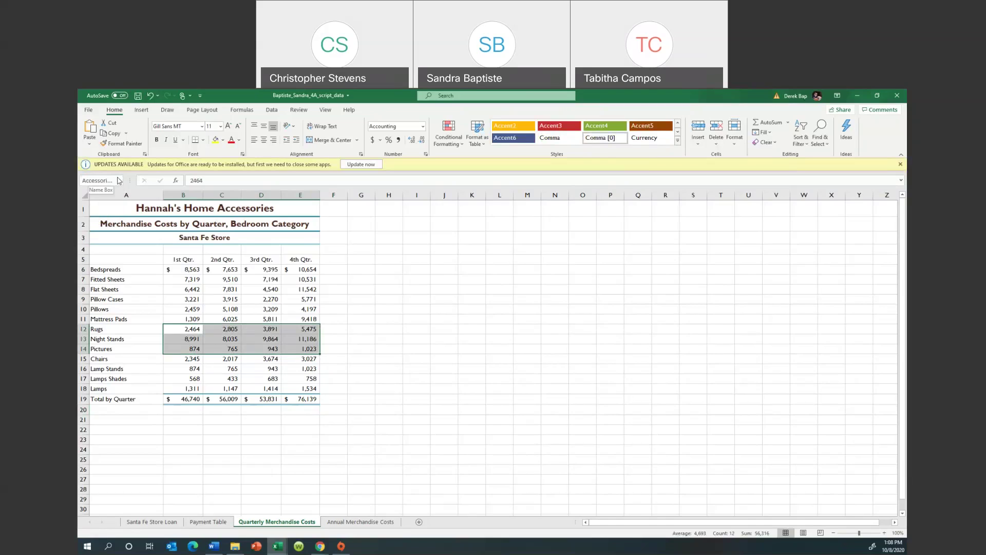
{"action": "left_click", "coordinate": [118, 180]}
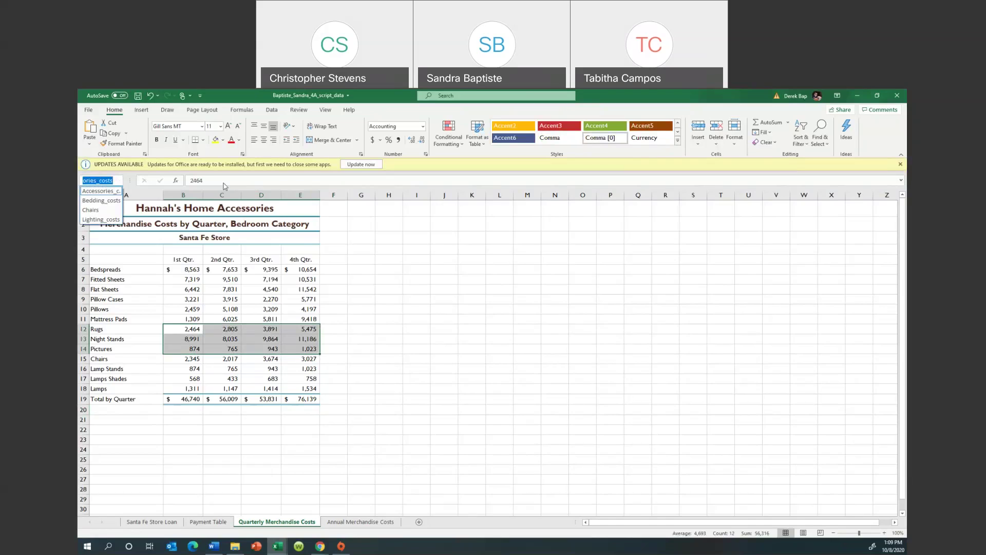
{"action": "key", "text": "Escape"}
Leave the cell selection and review the workbook's defined names and their references in the Name Manager
{"action": "left_click", "coordinate": [210, 179]}
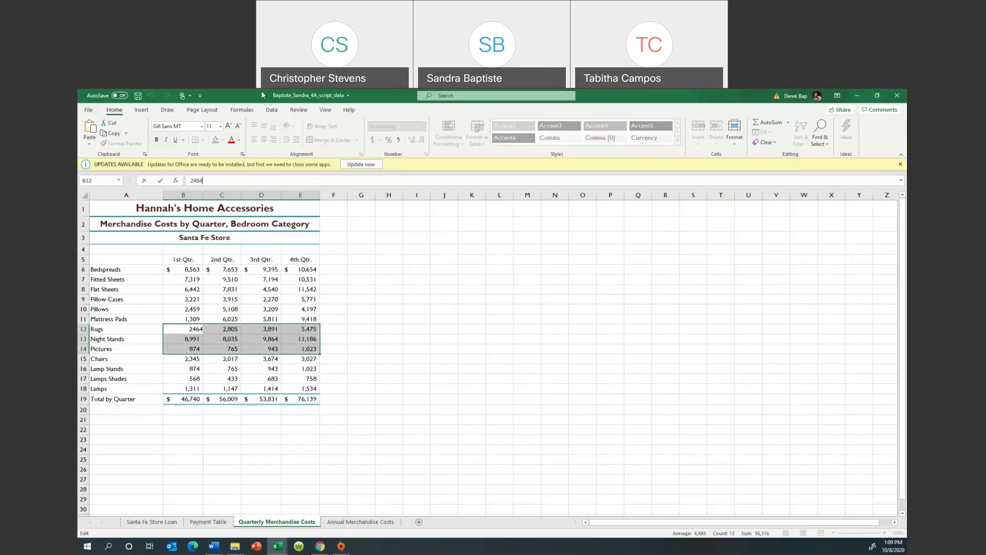
{"action": "left_click", "coordinate": [242, 109]}
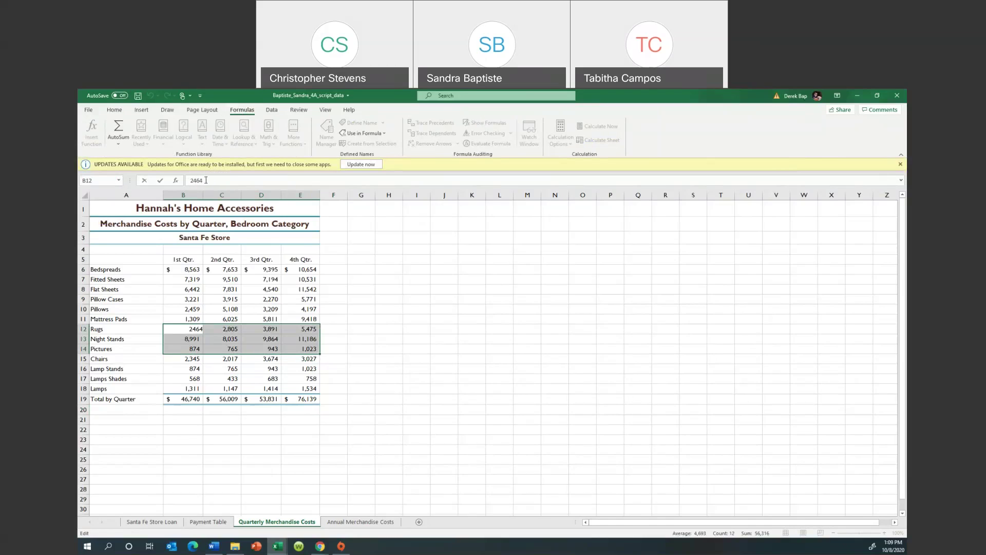
{"action": "left_click", "coordinate": [349, 231]}
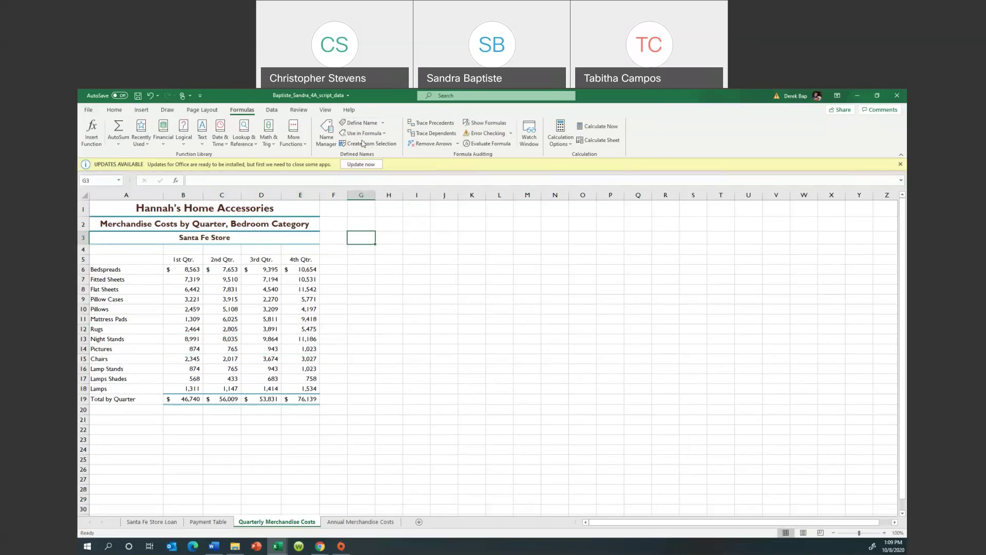
{"action": "left_click", "coordinate": [325, 147]}
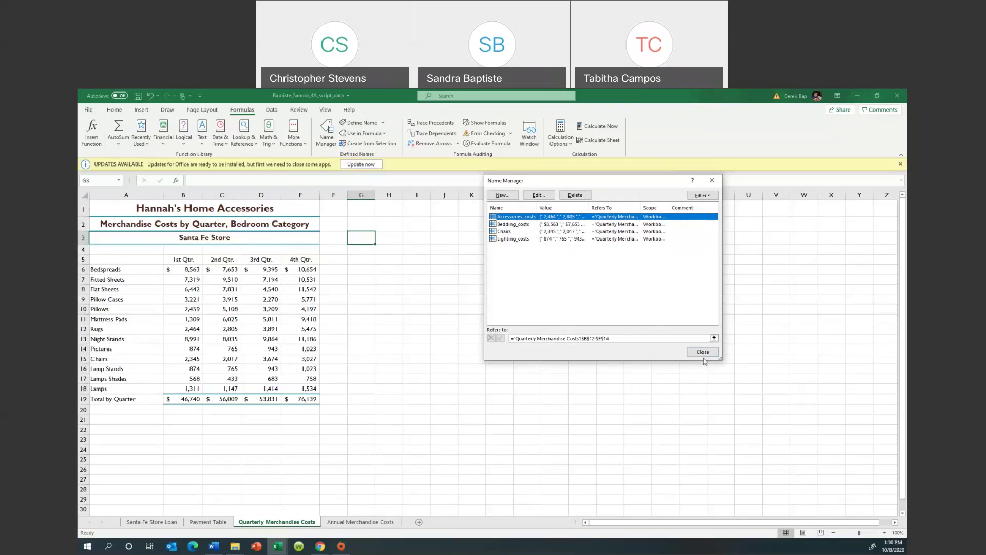
{"action": "left_click", "coordinate": [703, 351]}
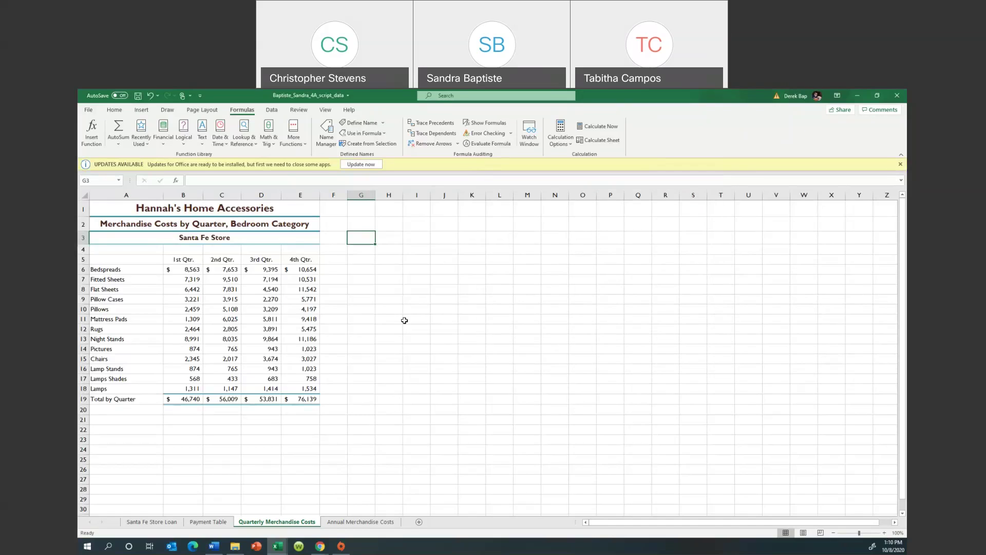
On the Annual Merchandise Costs sheet, enter =SUM(Bedding_costs) in cell B5 for Bedding
{"action": "left_click", "coordinate": [357, 523]}
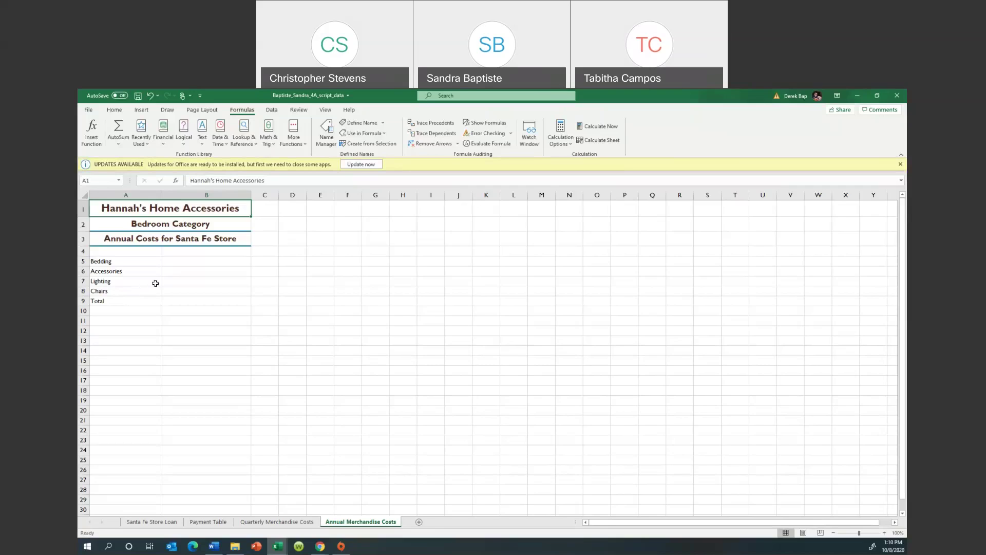
{"action": "left_click", "coordinate": [176, 262]}
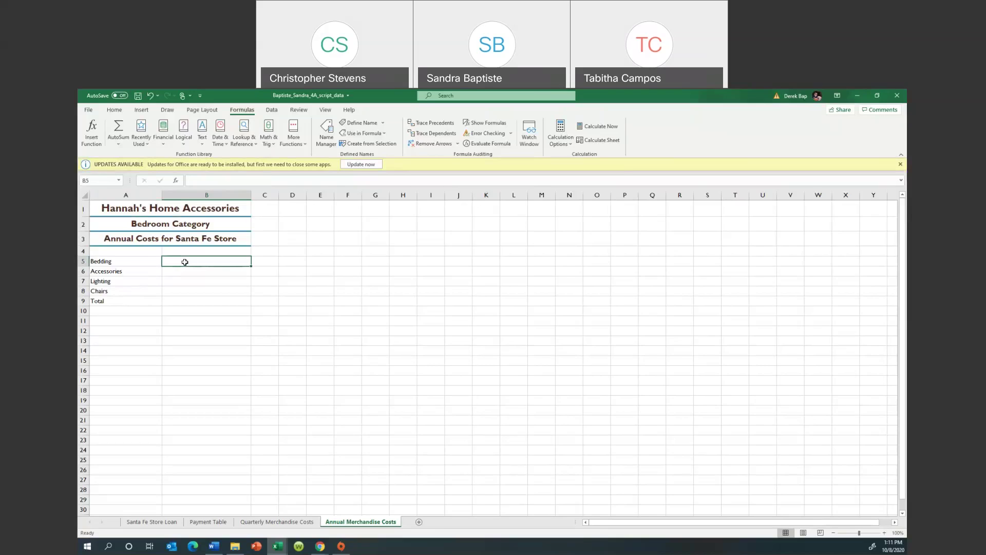
{"action": "type", "text": "="}
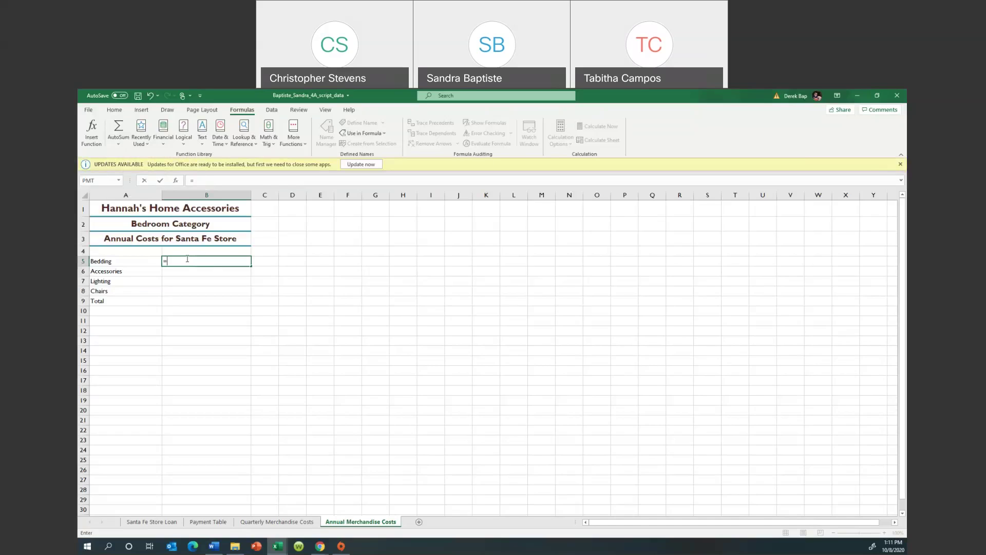
{"action": "type", "text": "Sum"}
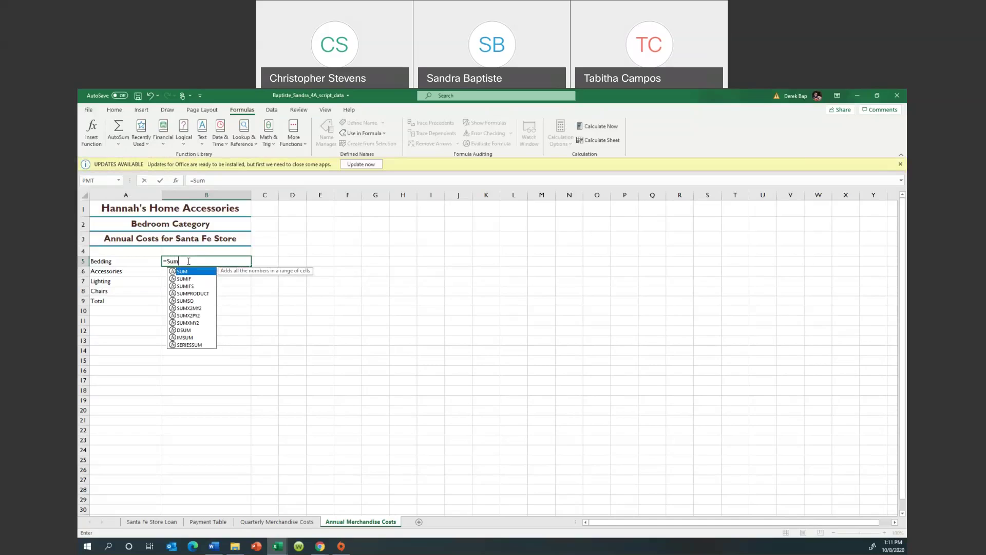
{"action": "double_click", "coordinate": [179, 273]}
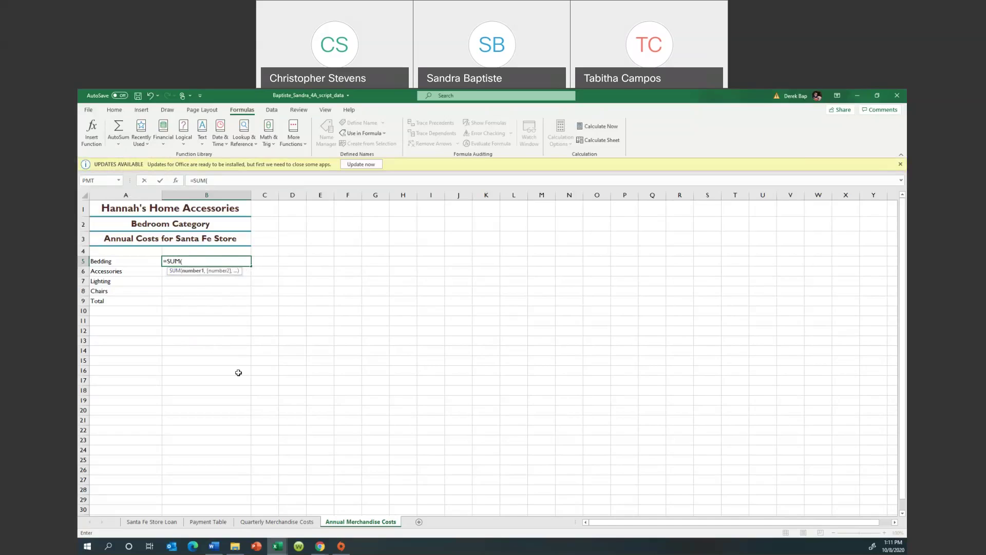
{"action": "type", "text": "b"}
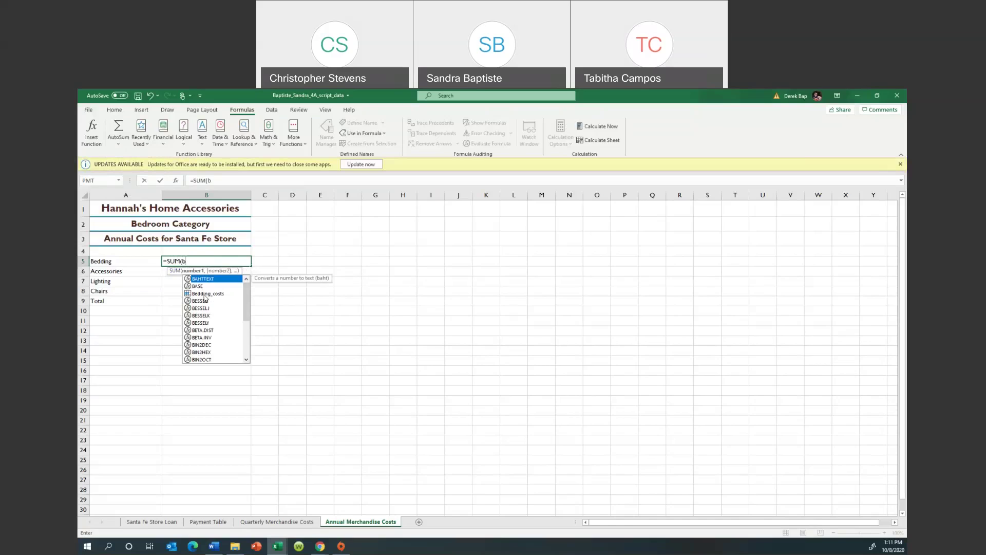
{"action": "left_click", "coordinate": [205, 294]}
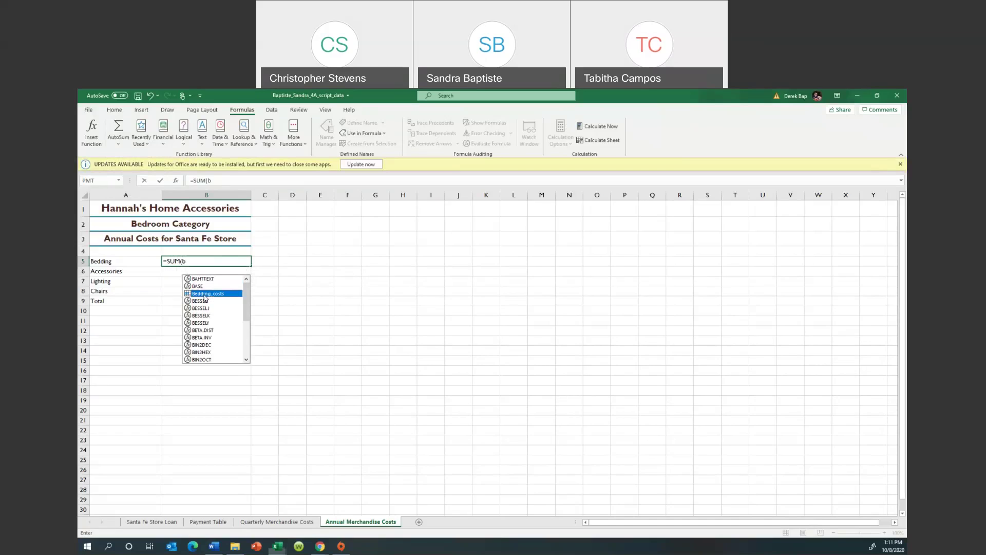
{"action": "double_click", "coordinate": [204, 295]}
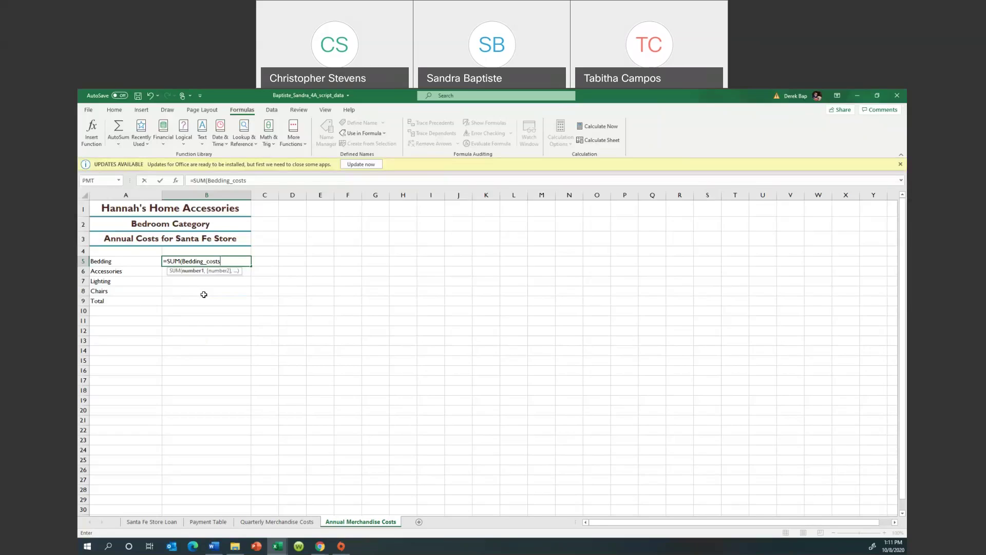
{"action": "type", "text": ")"}
{"action": "key", "text": "Return"}
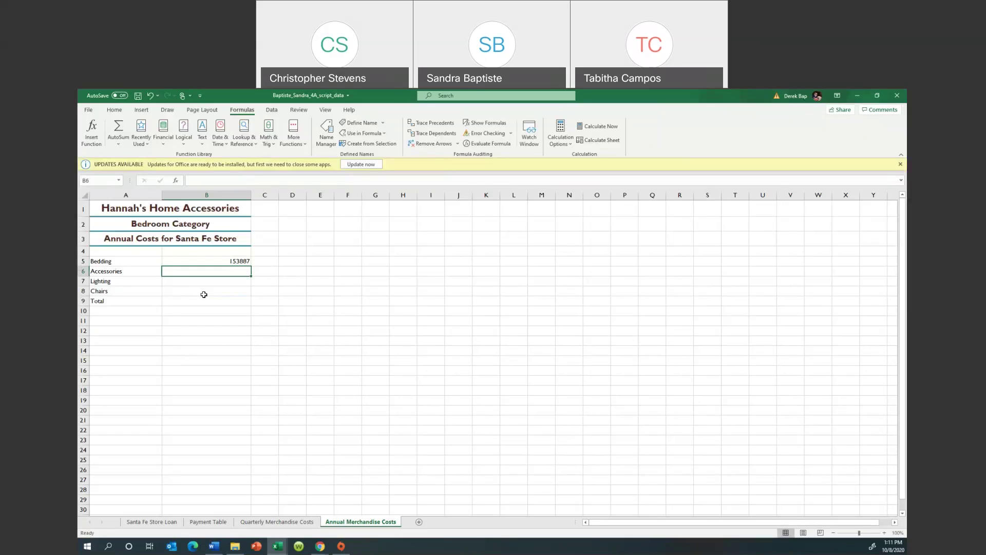
Enter =SUM(Accessories_costs) in cell B6 for the annual Accessories cost
{"action": "type", "text": "="}
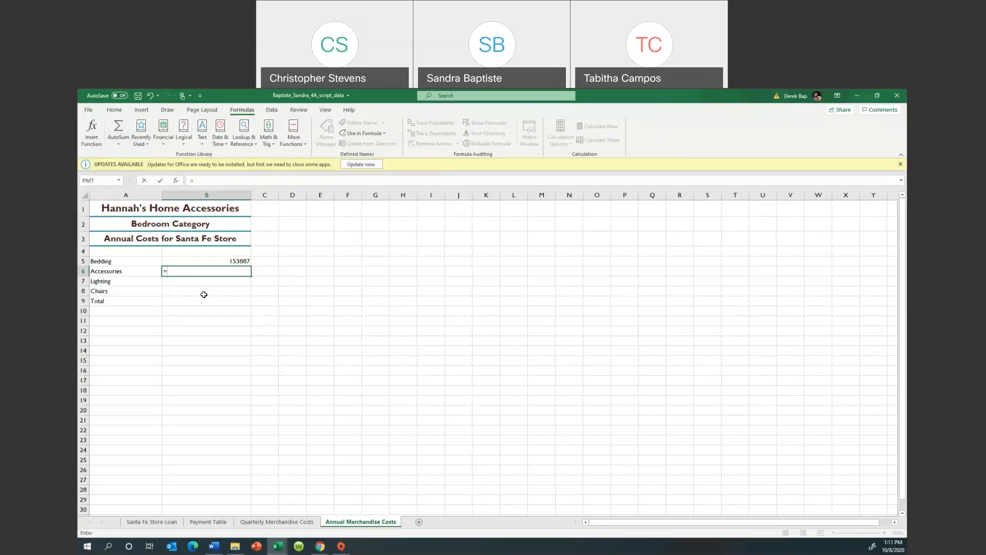
{"action": "type", "text": "Sum"}
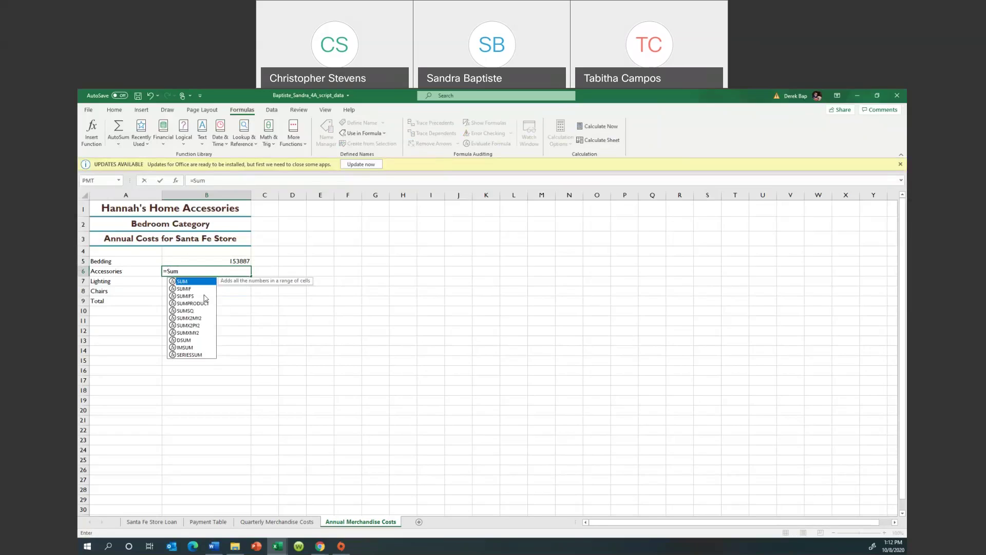
{"action": "double_click", "coordinate": [184, 284]}
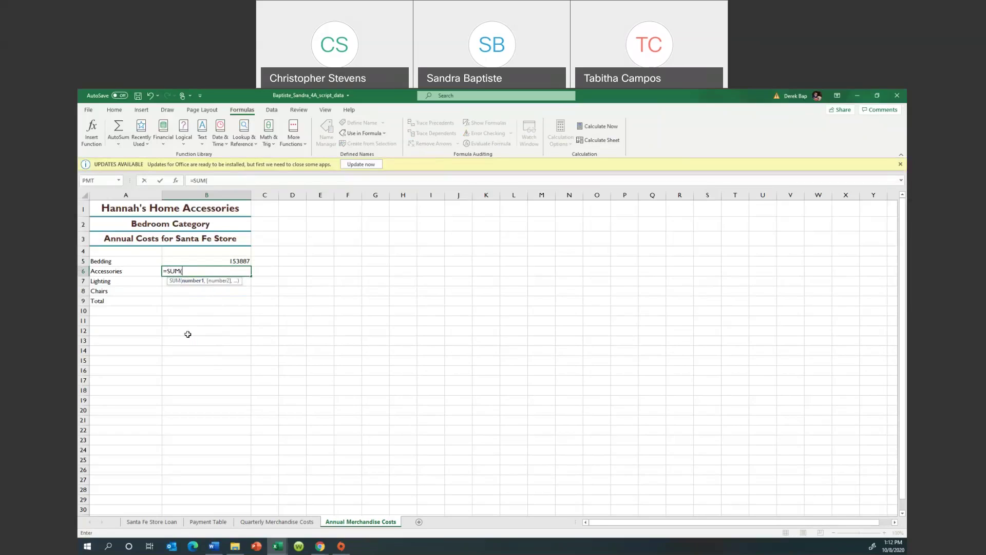
{"action": "type", "text": "A"}
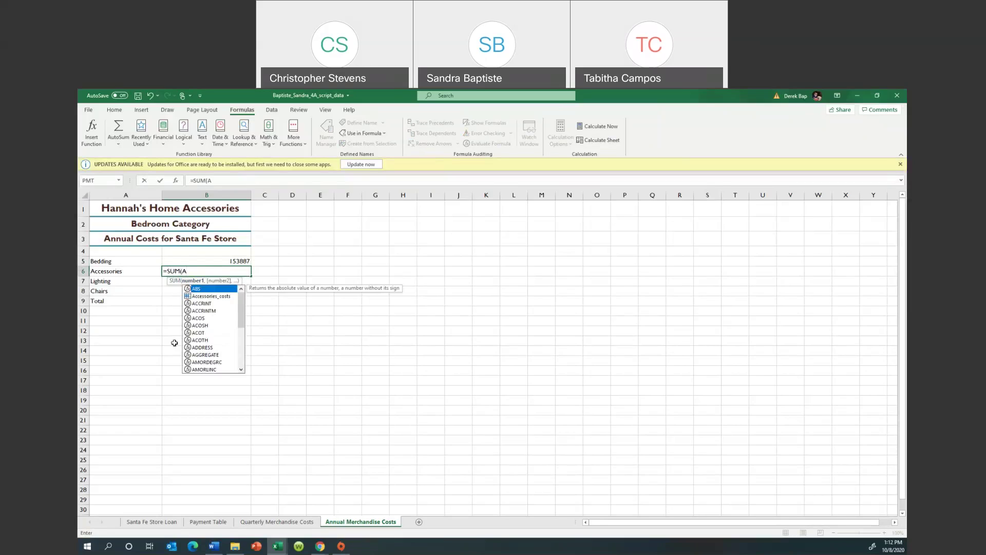
{"action": "double_click", "coordinate": [211, 297]}
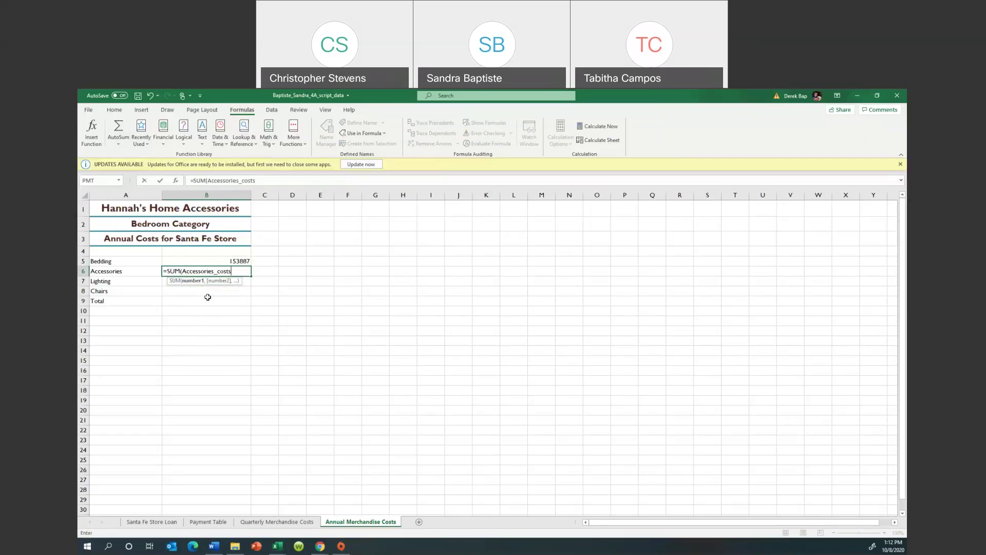
{"action": "type", "text": ")"}
{"action": "key", "text": "Return"}
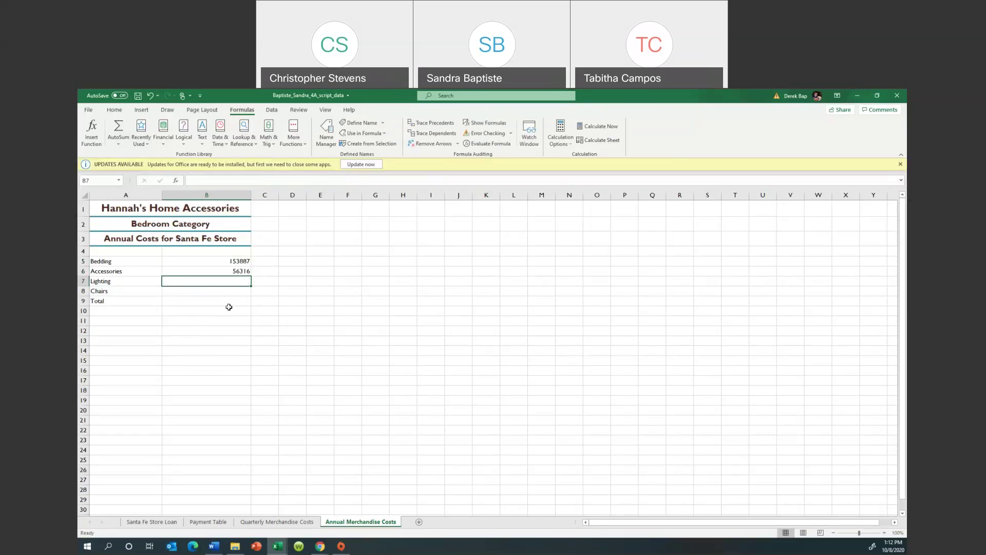
Enter =SUM(Lighting_costs) in cell B7 for the annual Lighting cost
{"action": "type", "text": "=Sum"}
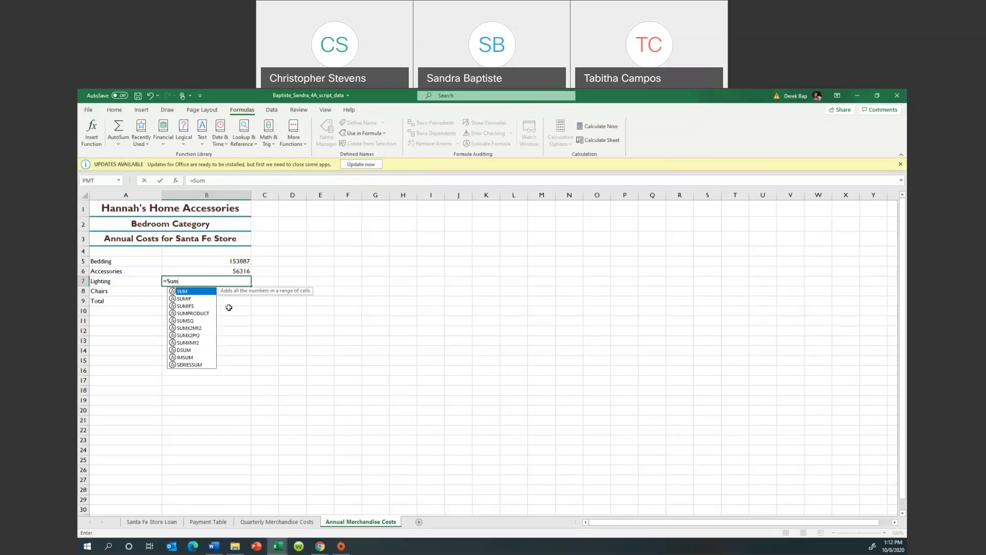
{"action": "double_click", "coordinate": [186, 293]}
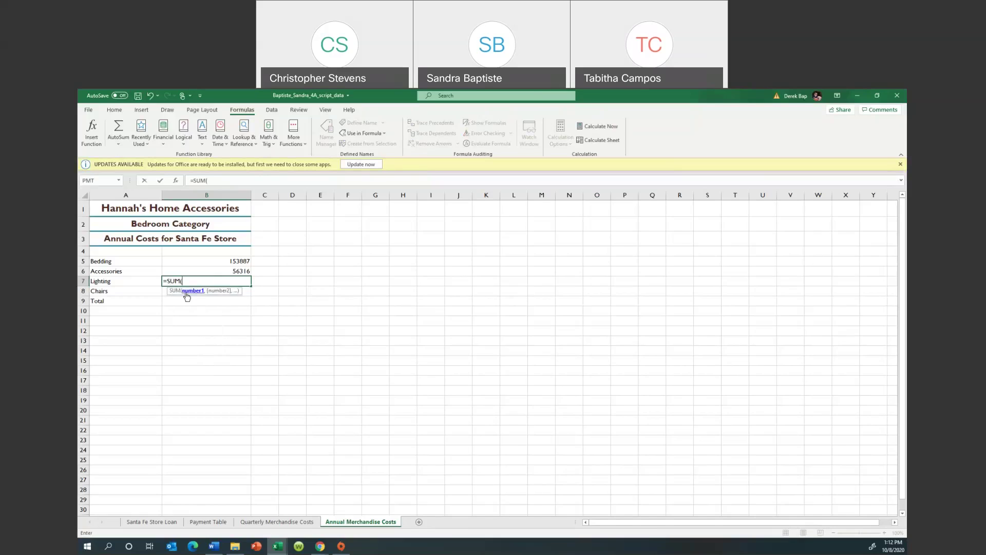
{"action": "type", "text": "L"}
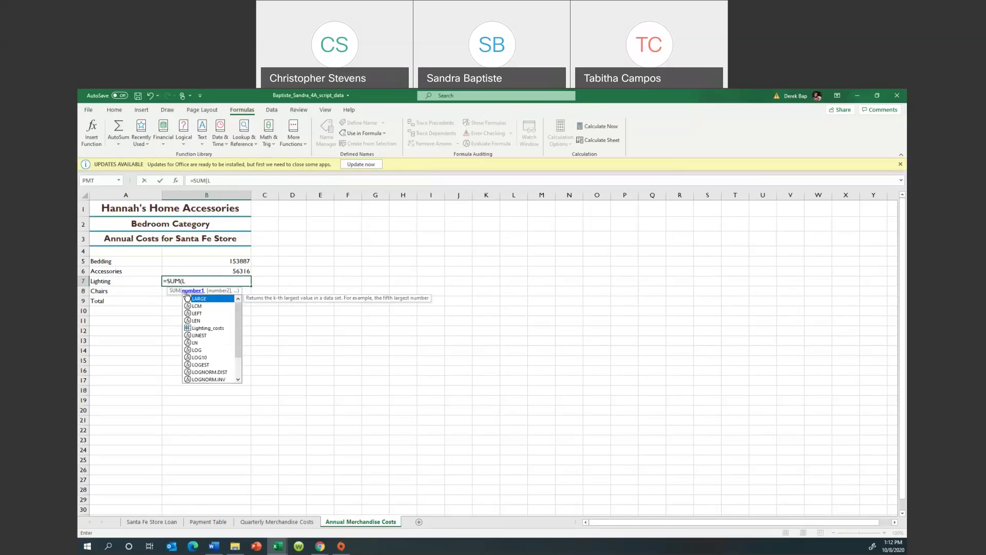
{"action": "double_click", "coordinate": [209, 328]}
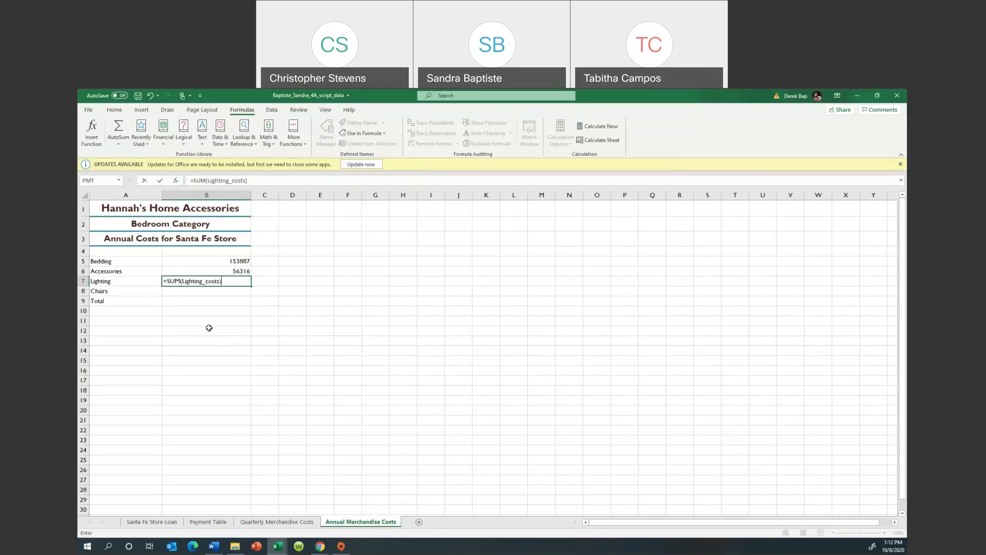
{"action": "key", "text": "Return"}
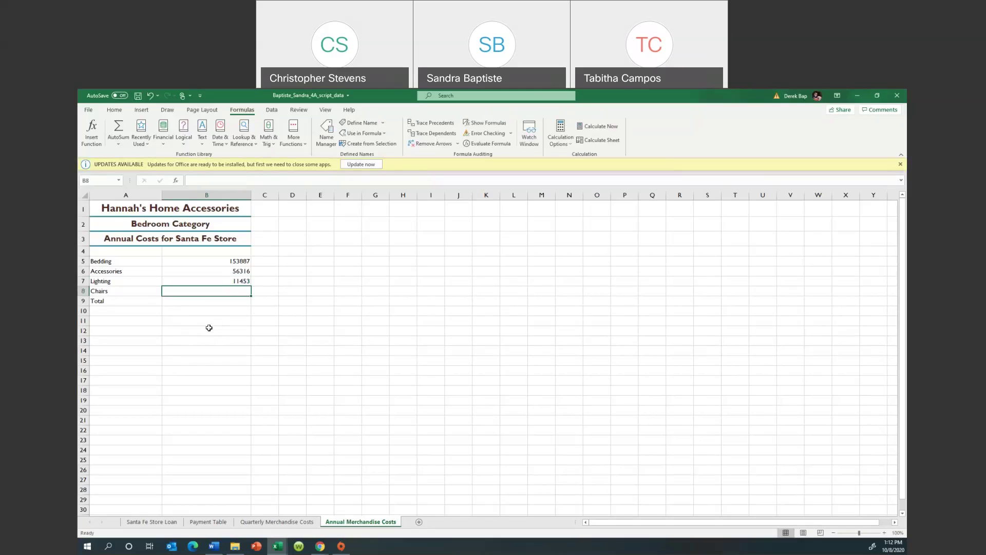
Enter =SUM(Chairs) in cell B8 for the annual Chairs cost
{"action": "type", "text": "="}
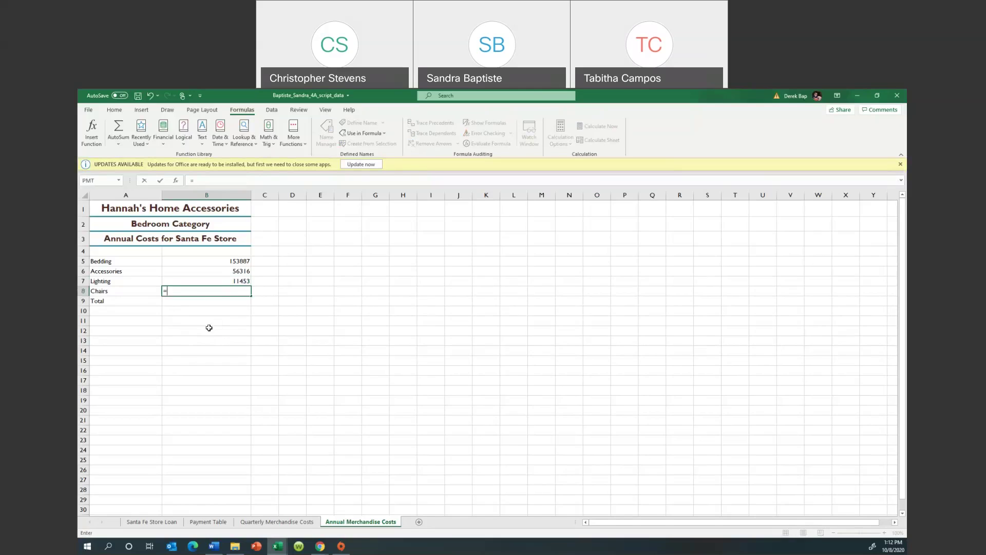
{"action": "type", "text": "Sum"}
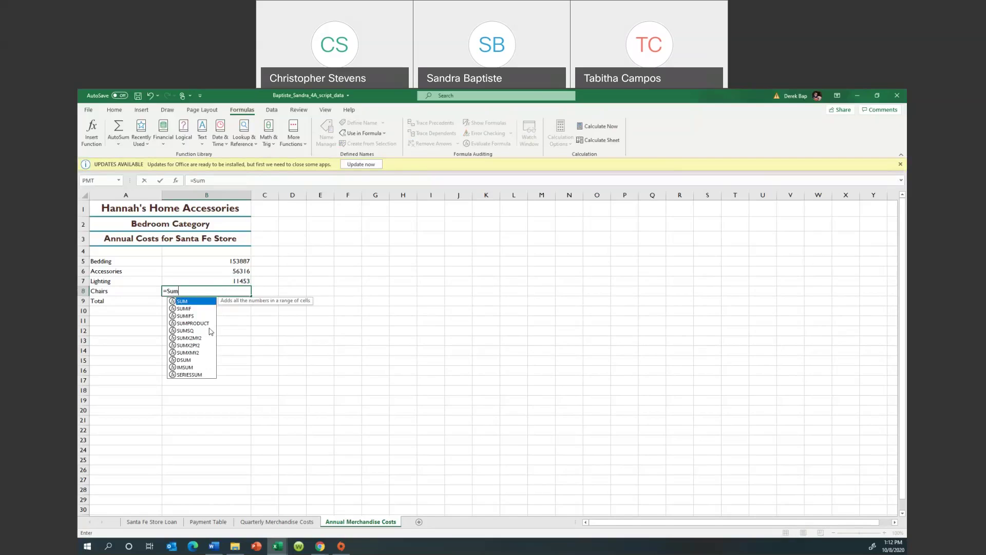
{"action": "double_click", "coordinate": [186, 309]}
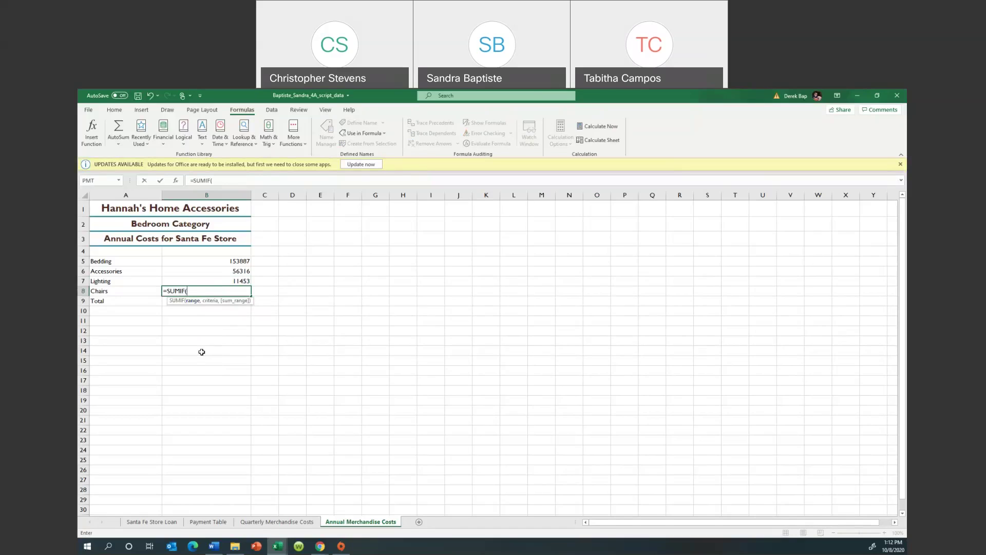
{"action": "key", "text": "BackSpace"}
{"action": "key", "text": "BackSpace"}
{"action": "key", "text": "BackSpace"}
{"action": "key", "text": "BackSpace"}
{"action": "type", "text": "m"}
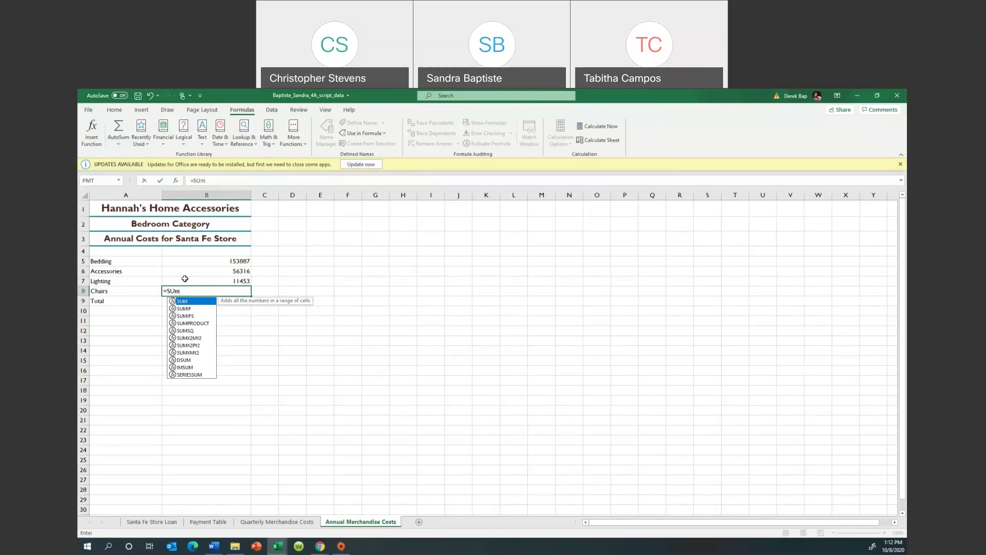
{"action": "double_click", "coordinate": [185, 302]}
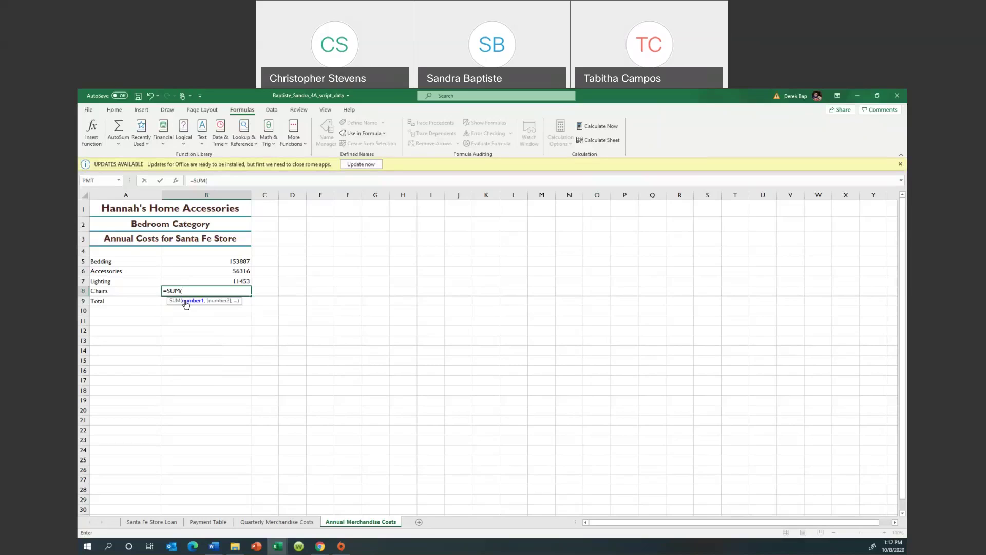
{"action": "type", "text": "C"}
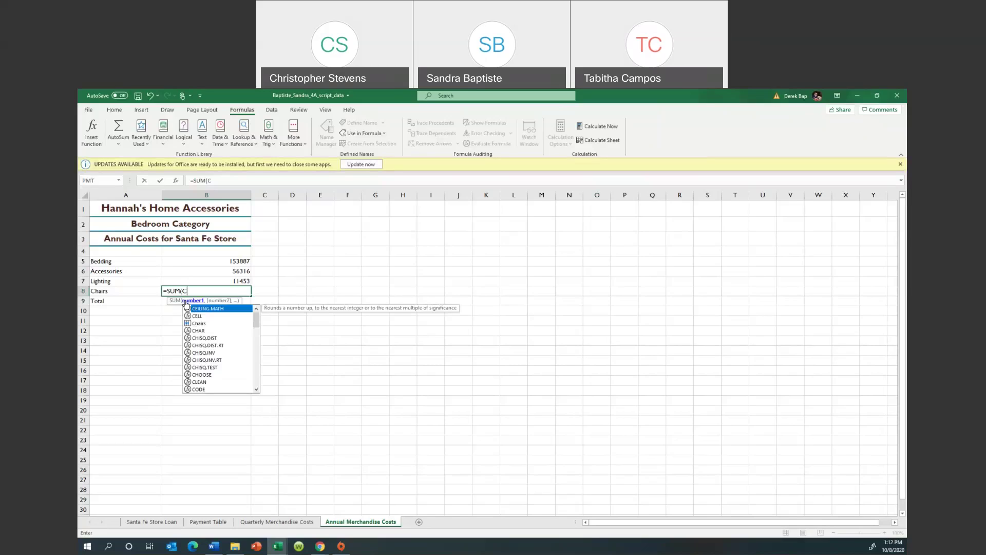
{"action": "double_click", "coordinate": [199, 323]}
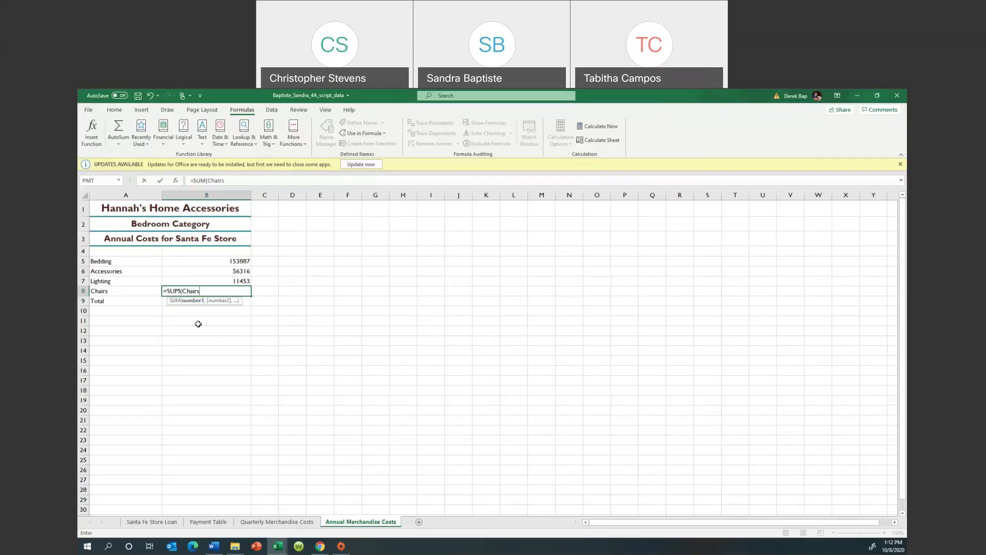
{"action": "type", "text": ")"}
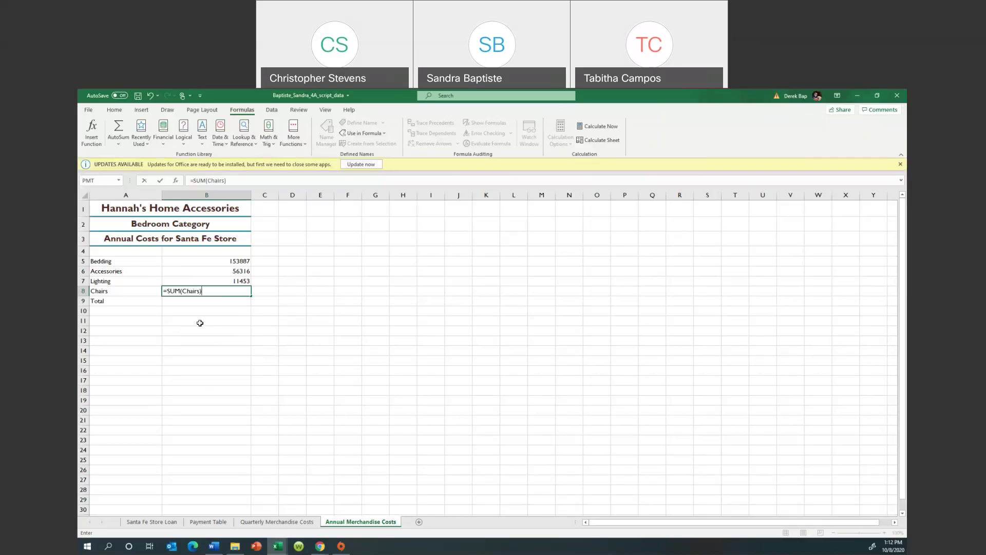
{"action": "key", "text": "Return"}
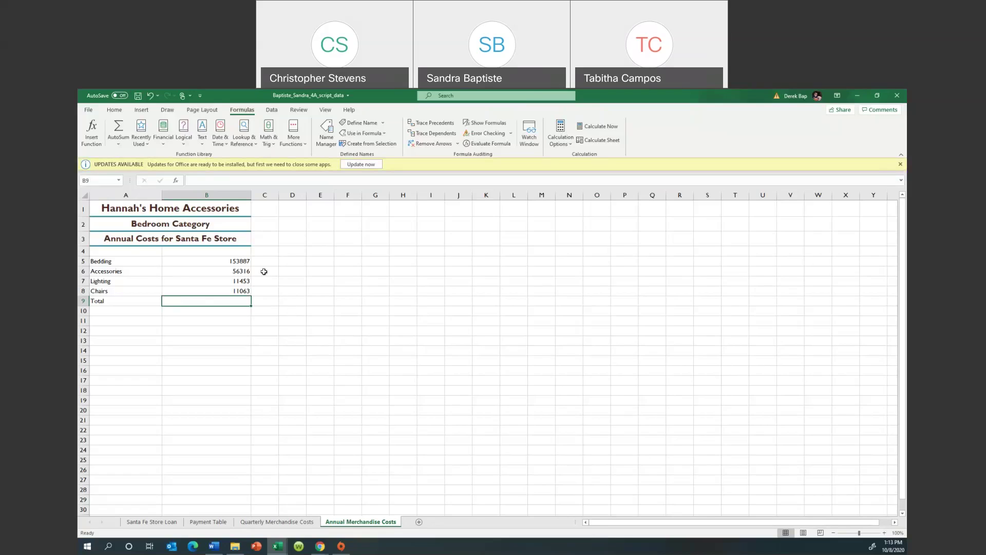
Try to total the selected category costs in B5:B8 with AutoSum, and undo the result
{"action": "left_click", "coordinate": [242, 263]}
{"action": "left_click_drag", "start_coordinate": [241, 263], "coordinate": [241, 291]}
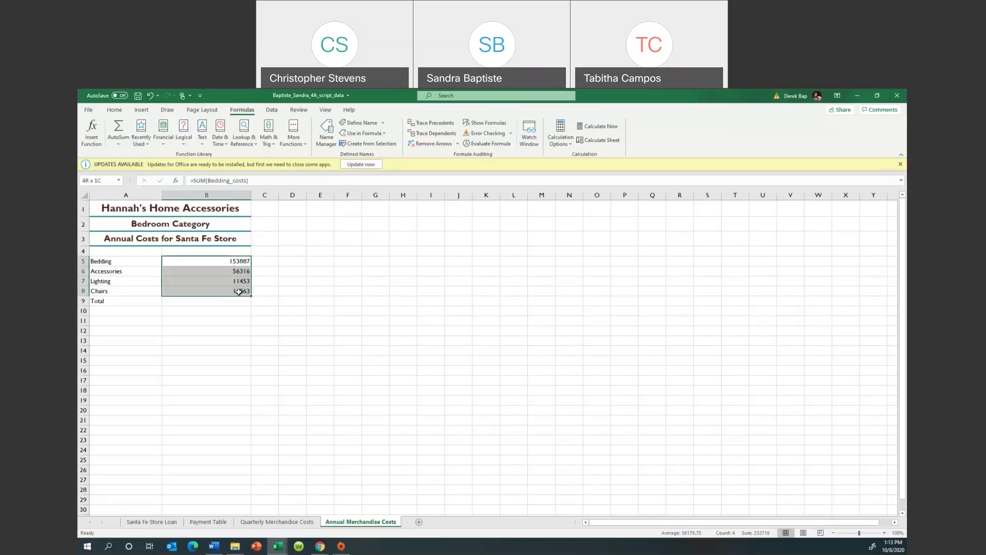
{"action": "left_click", "coordinate": [118, 144]}
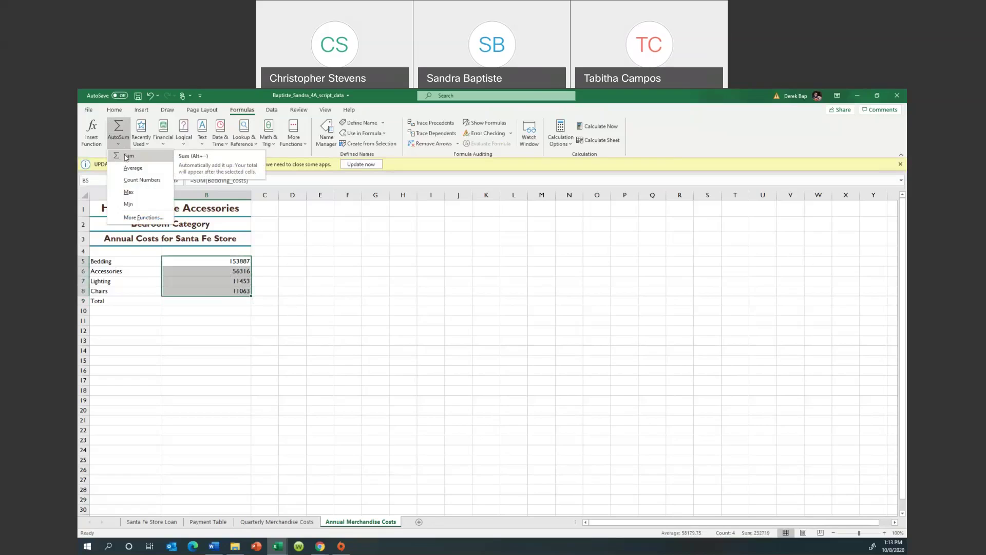
{"action": "left_click", "coordinate": [125, 156]}
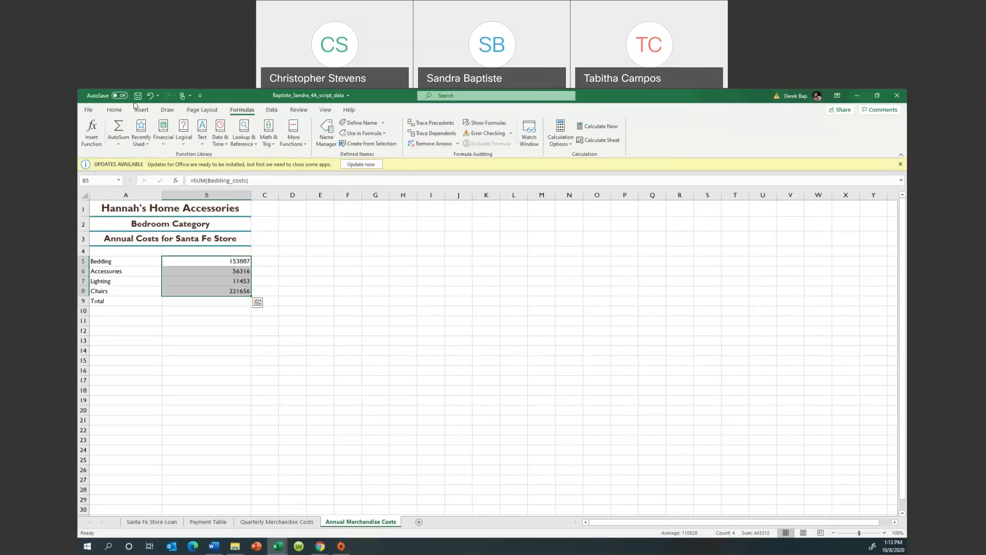
{"action": "left_click", "coordinate": [150, 96]}
Total the four category costs in cell B9 with AutoSum, using =SUM(B5:B8)
{"action": "left_click", "coordinate": [231, 301]}
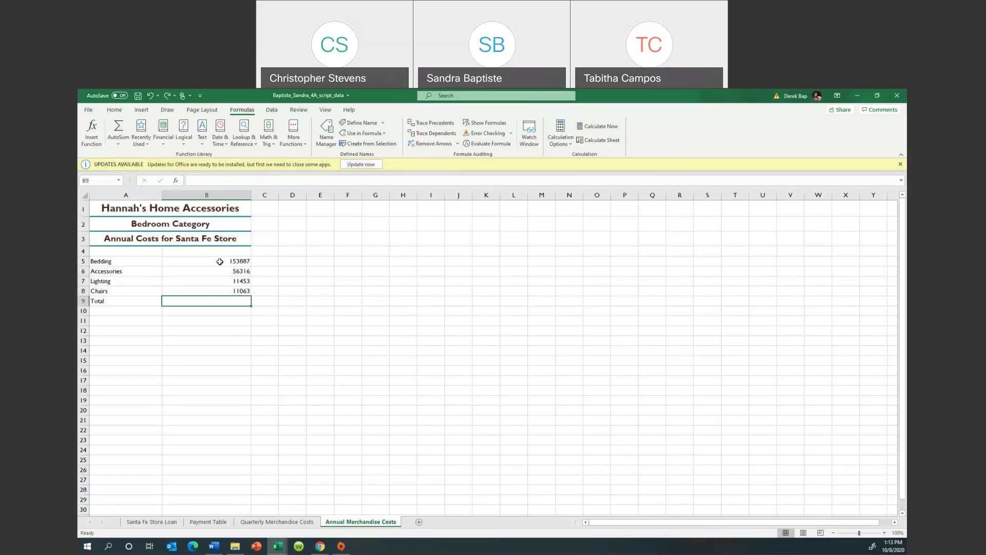
{"action": "left_click", "coordinate": [119, 144]}
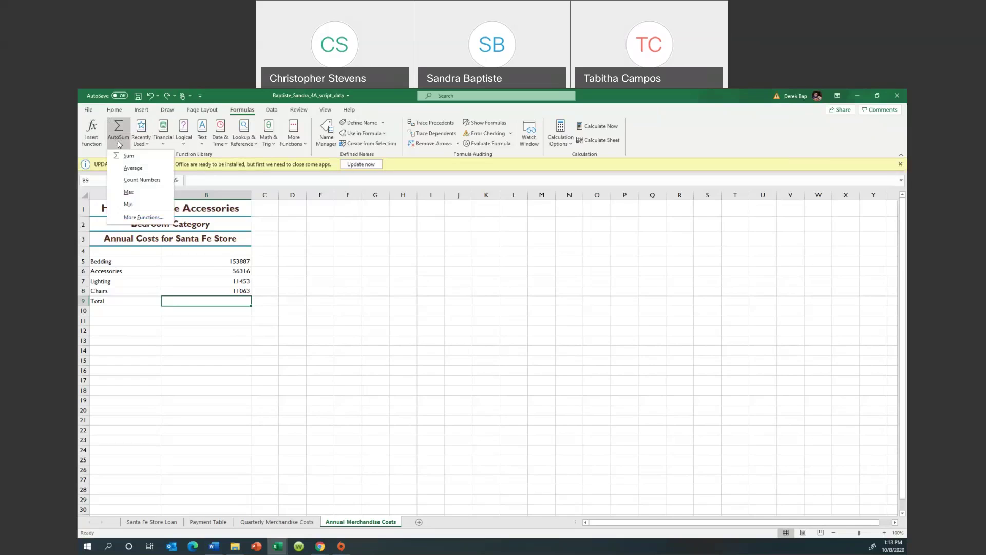
{"action": "left_click", "coordinate": [124, 140]}
{"action": "left_click", "coordinate": [124, 140]}
{"action": "left_click", "coordinate": [132, 159]}
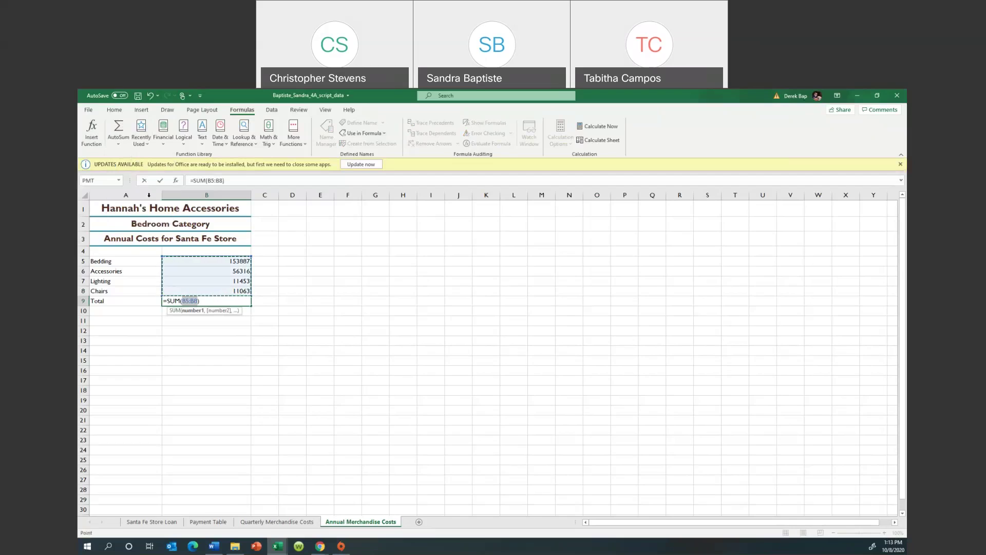
{"action": "key", "text": "Return"}
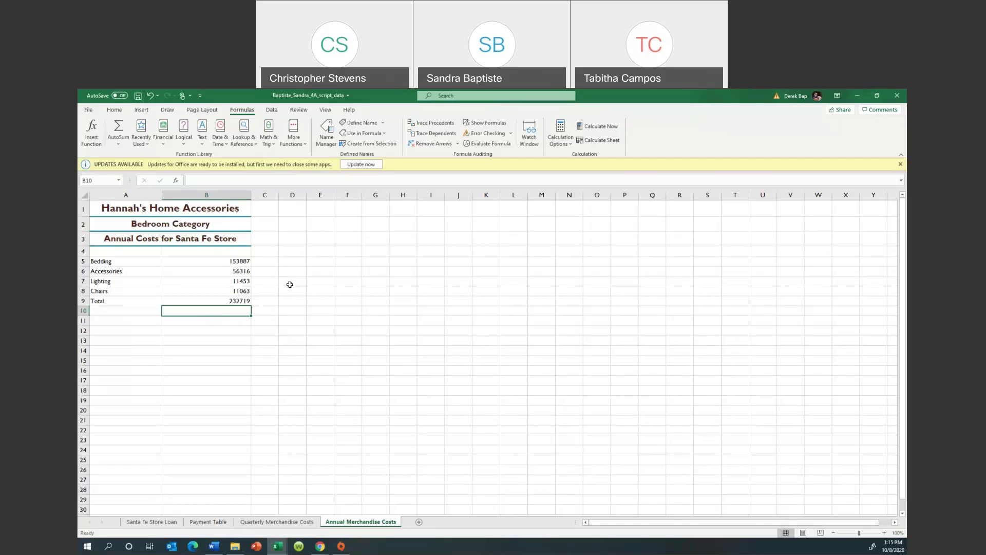
Format the Bedding cost in B5 and the Total in B9 as Accounting with dollar signs and no decimal places
{"action": "left_click", "coordinate": [234, 262]}
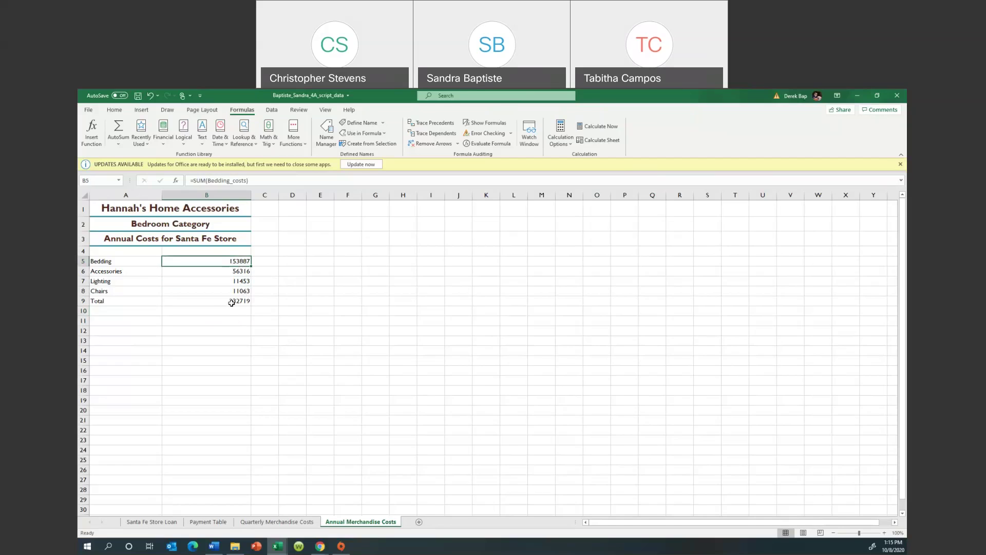
{"action": "left_click", "coordinate": [231, 303], "text": "ctrl"}
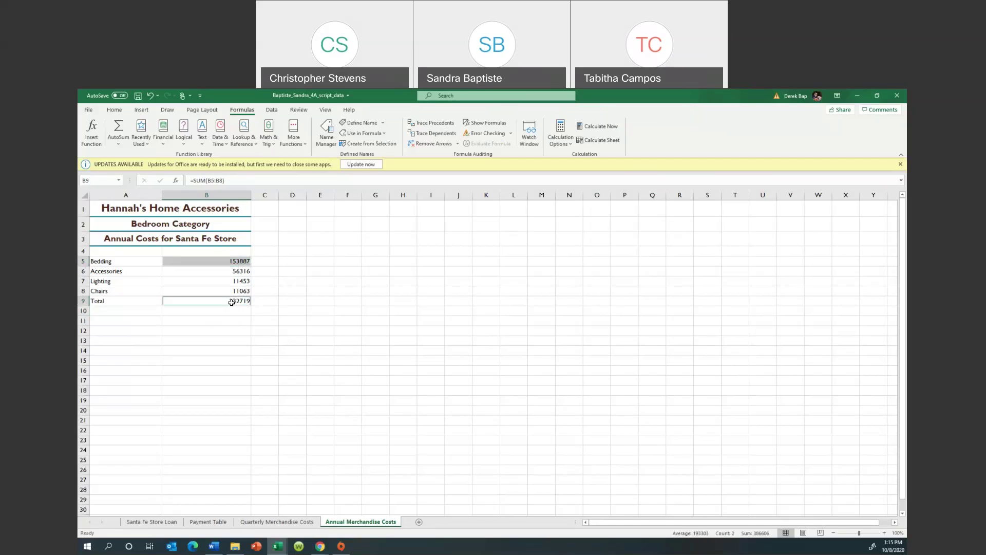
{"action": "left_click", "coordinate": [115, 110]}
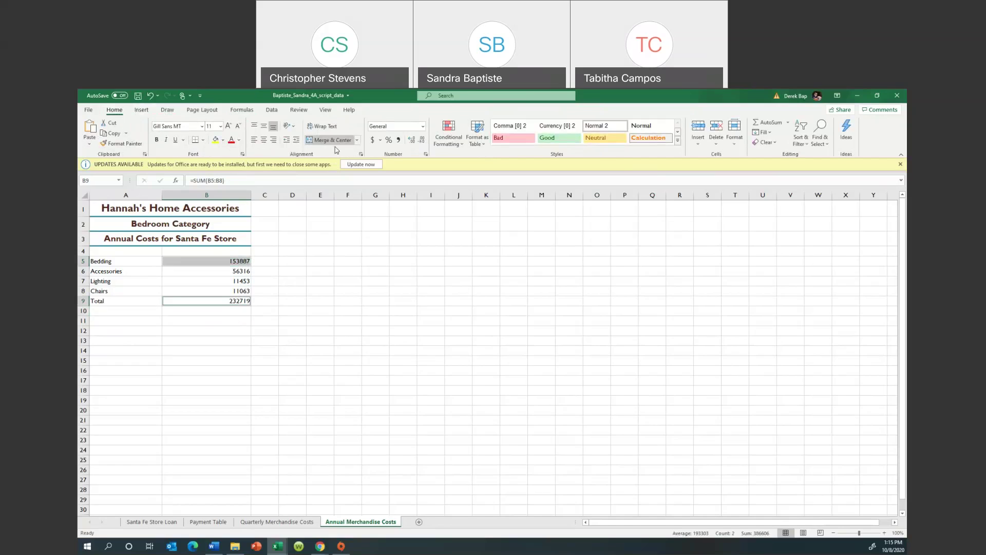
{"action": "left_click", "coordinate": [372, 140]}
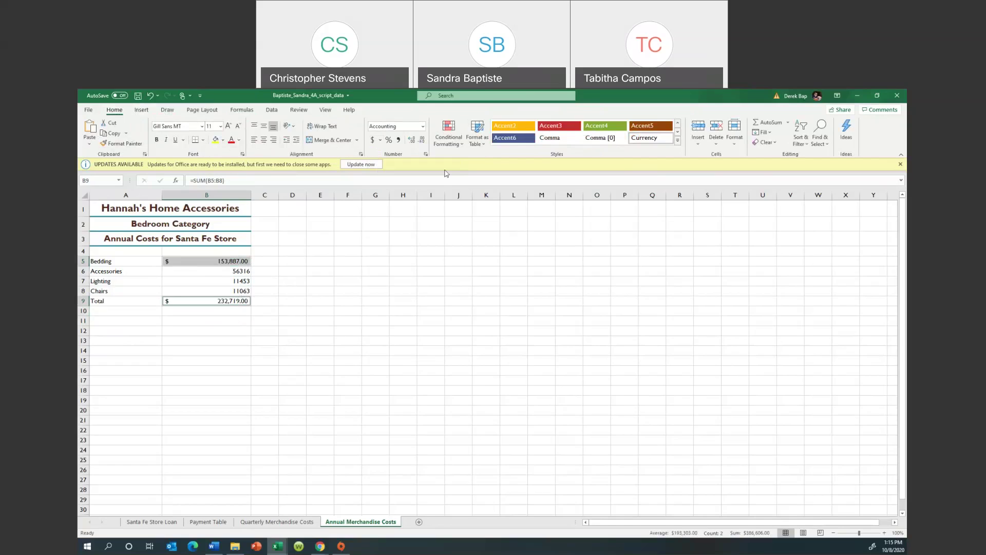
{"action": "left_click", "coordinate": [422, 140]}
{"action": "left_click", "coordinate": [423, 142]}
Apply Comma Style with no decimal places to the Accessories, Lighting and Chairs costs in B6:B8
{"action": "left_click_drag", "start_coordinate": [234, 272], "coordinate": [235, 288]}
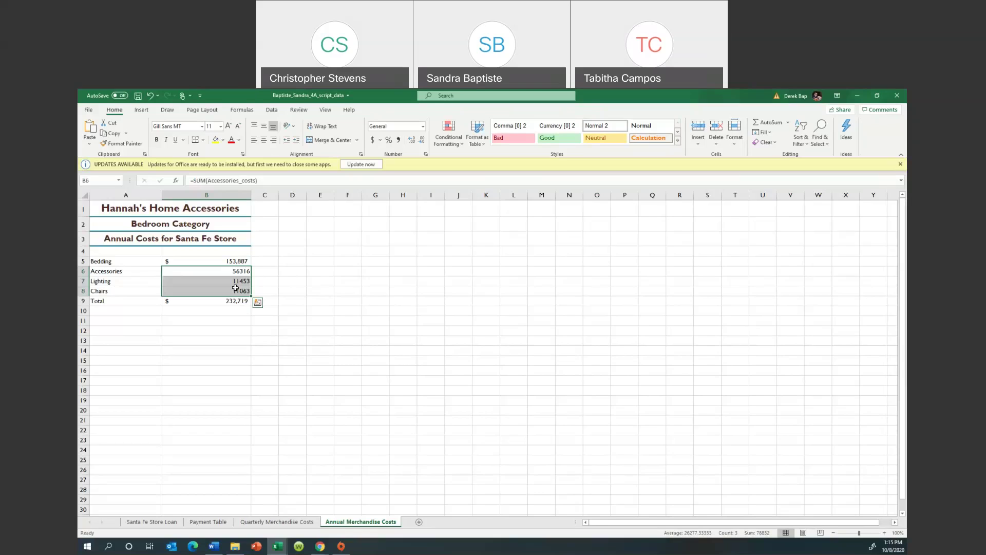
{"action": "left_click", "coordinate": [399, 140]}
{"action": "left_click", "coordinate": [422, 140]}
{"action": "left_click", "coordinate": [422, 140]}
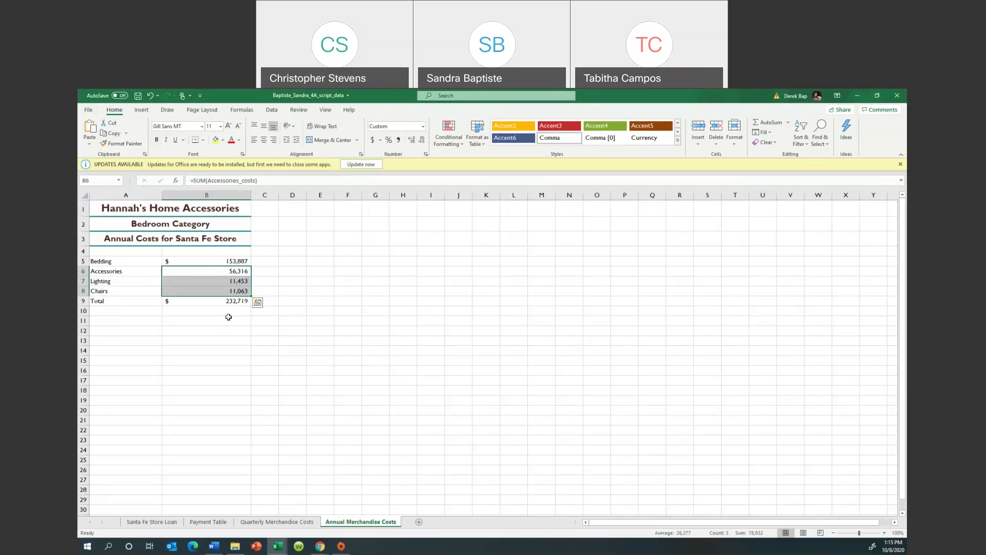
{"action": "left_click", "coordinate": [229, 317]}
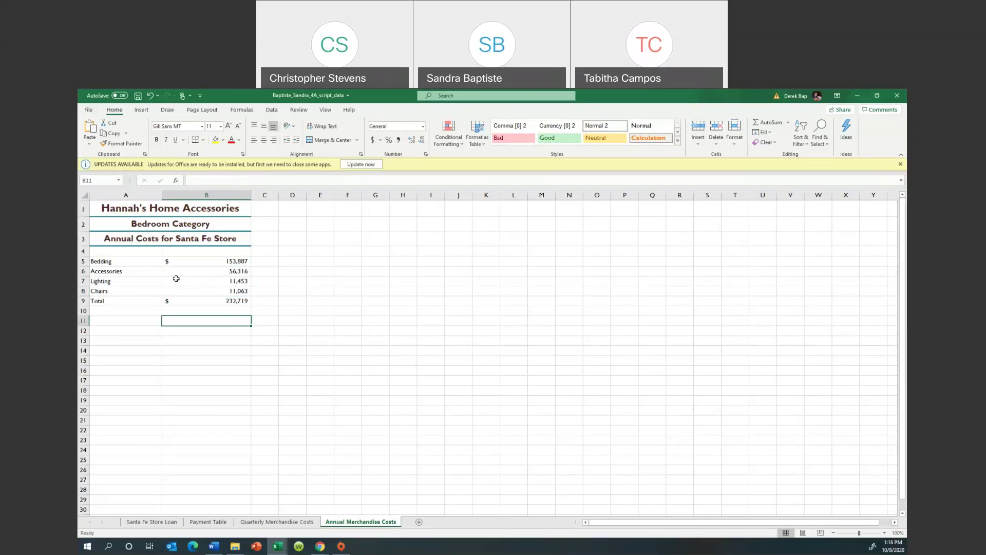
Set the page orientation of the Payment Table sheet to Landscape in Page Setup
{"action": "left_click", "coordinate": [214, 524]}
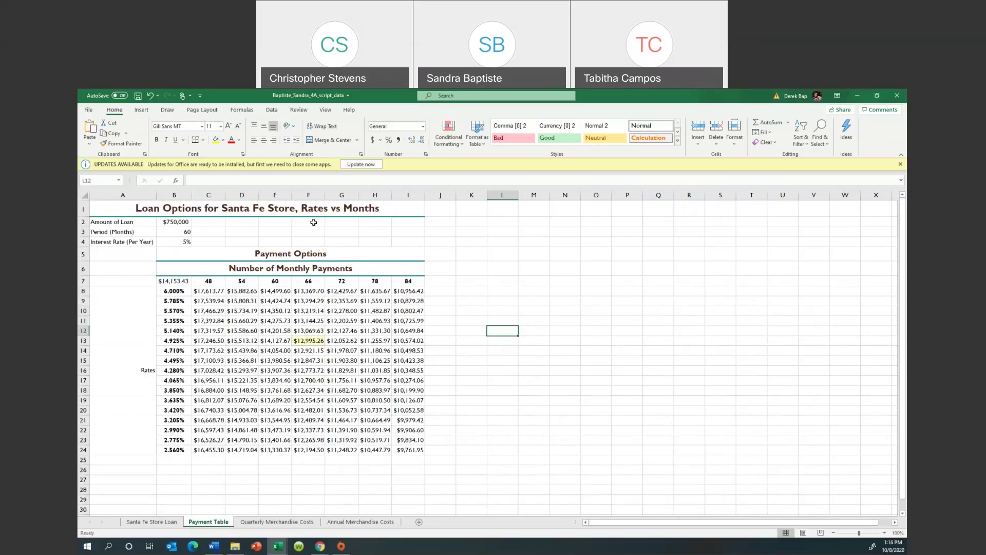
{"action": "left_click", "coordinate": [208, 110]}
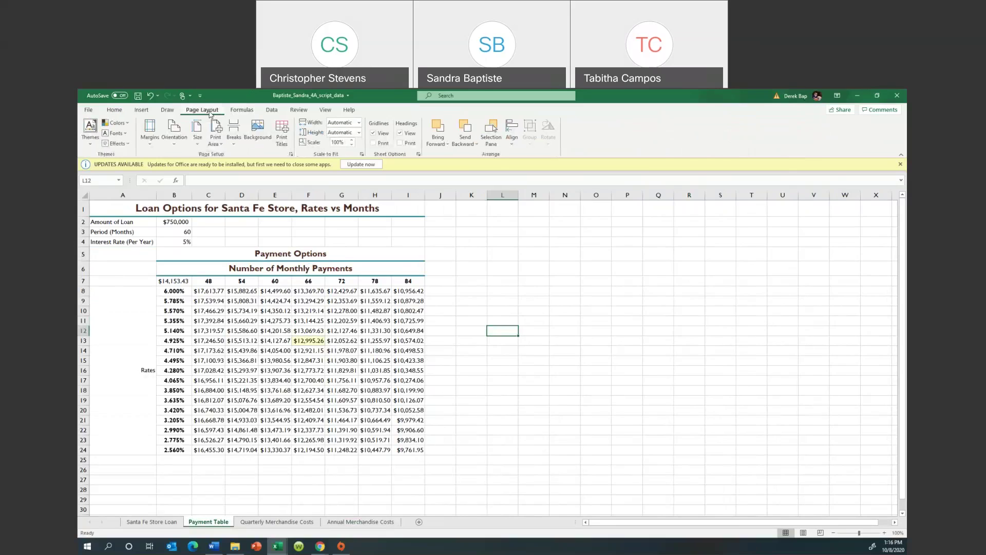
{"action": "left_click", "coordinate": [150, 138]}
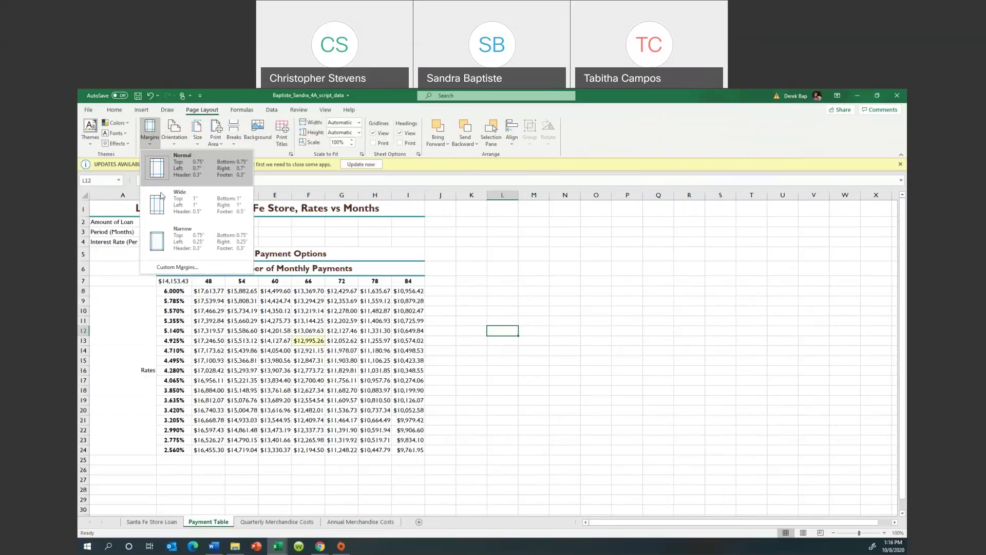
{"action": "left_click", "coordinate": [177, 268]}
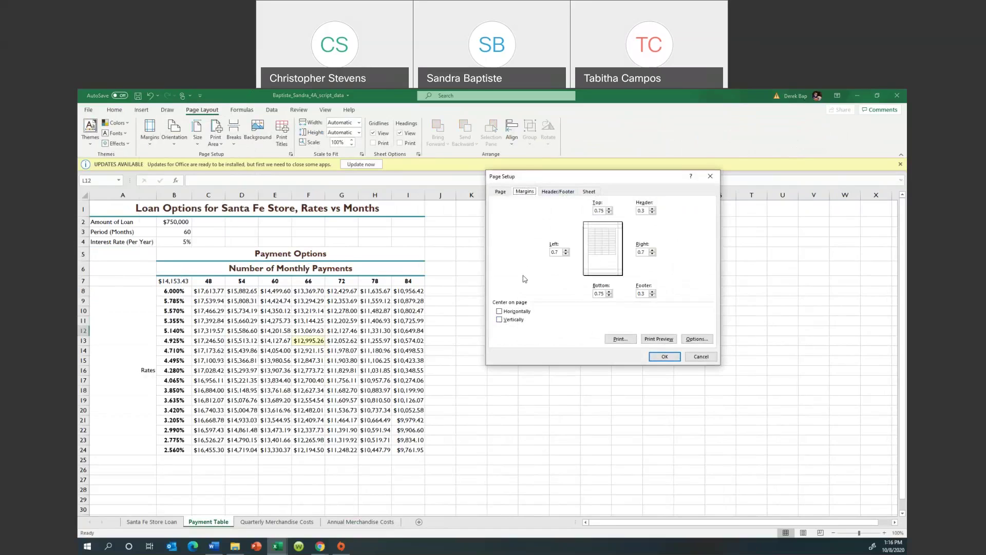
{"action": "left_click", "coordinate": [501, 192]}
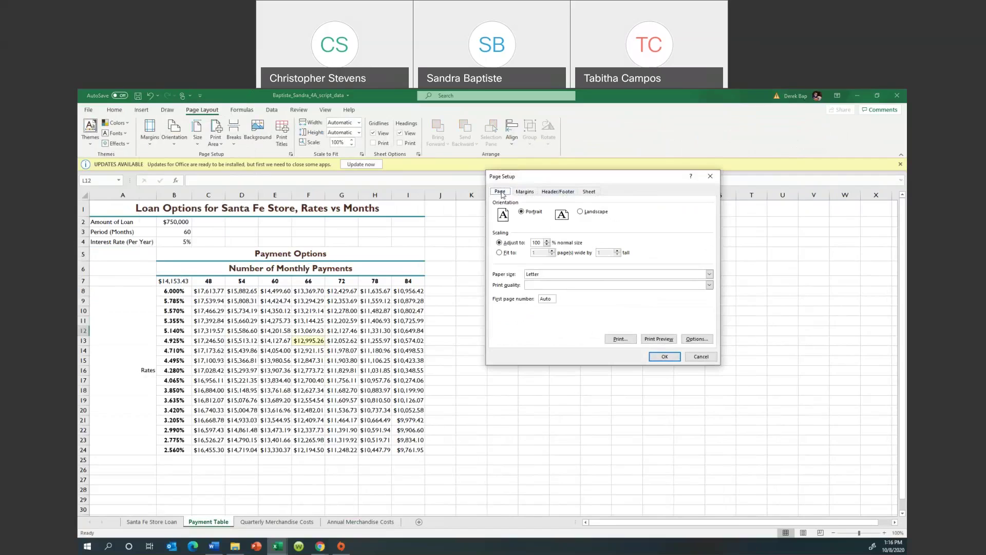
{"action": "left_click", "coordinate": [580, 211]}
{"action": "left_click", "coordinate": [664, 356]}
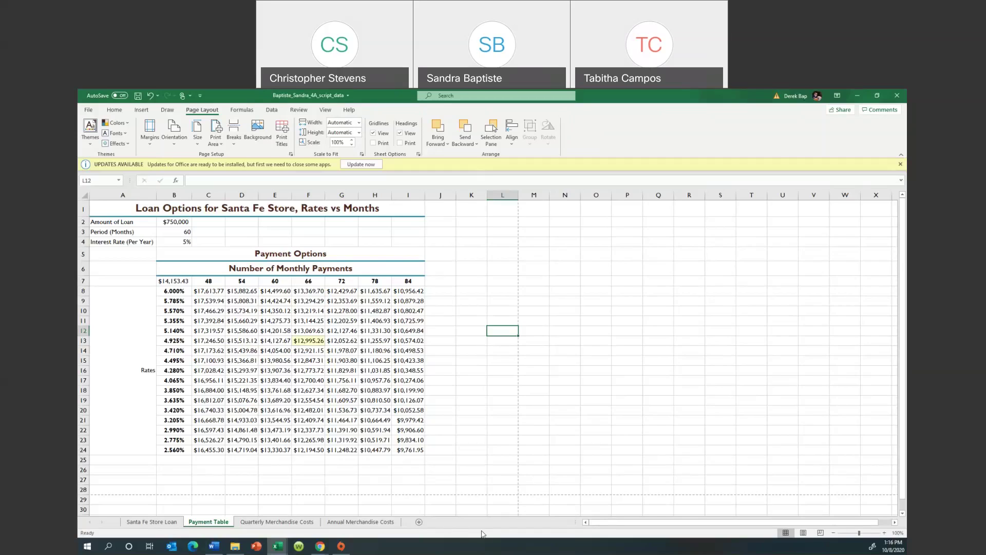
Group all worksheets starting from Santa Fe Store Loan and center them horizontally on the page in Page Setup
{"action": "right_click", "coordinate": [156, 524]}
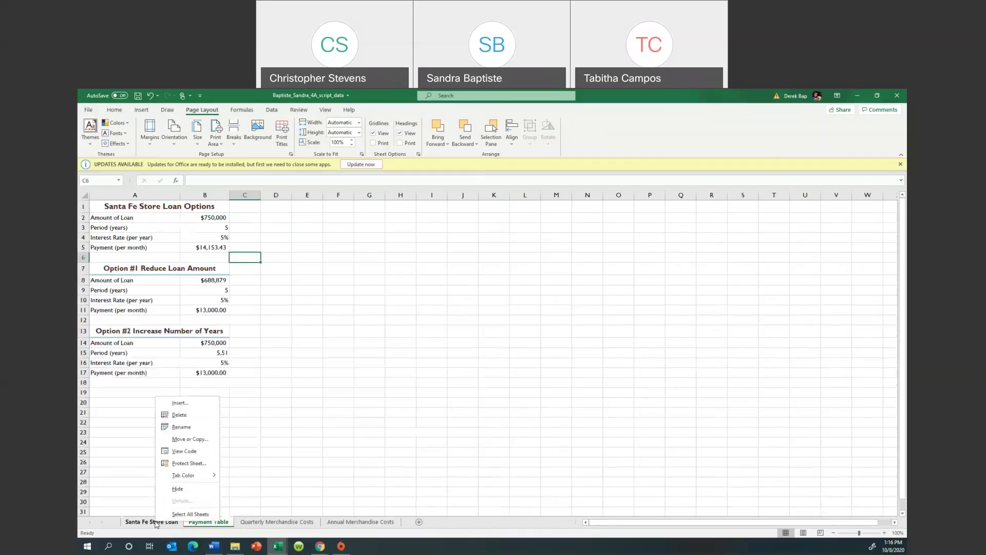
{"action": "left_click", "coordinate": [183, 515]}
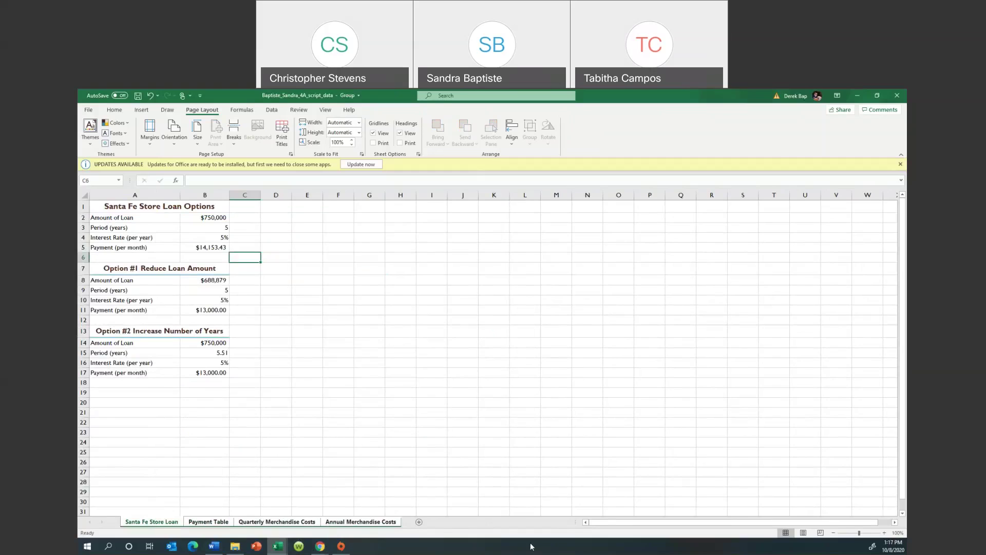
{"action": "left_click", "coordinate": [151, 146]}
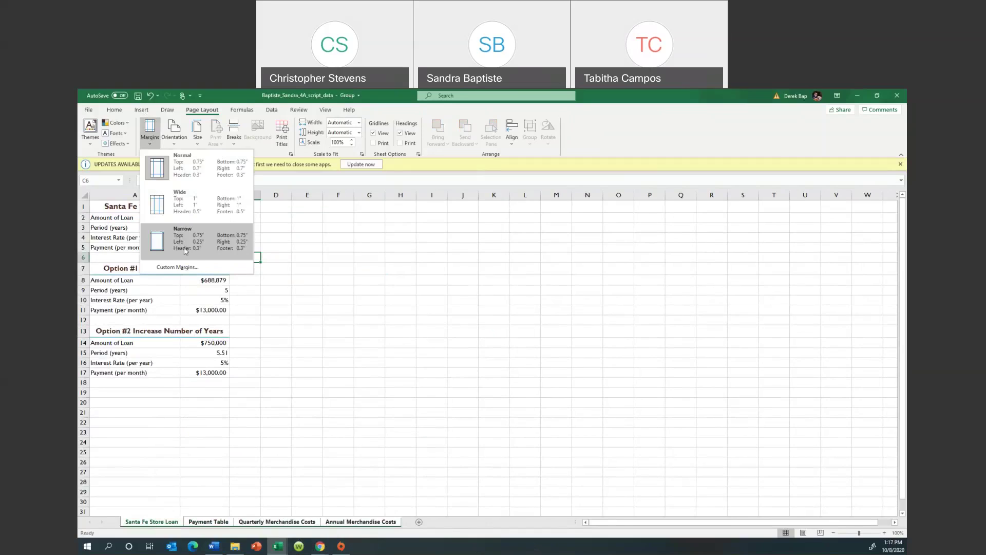
{"action": "left_click", "coordinate": [183, 268]}
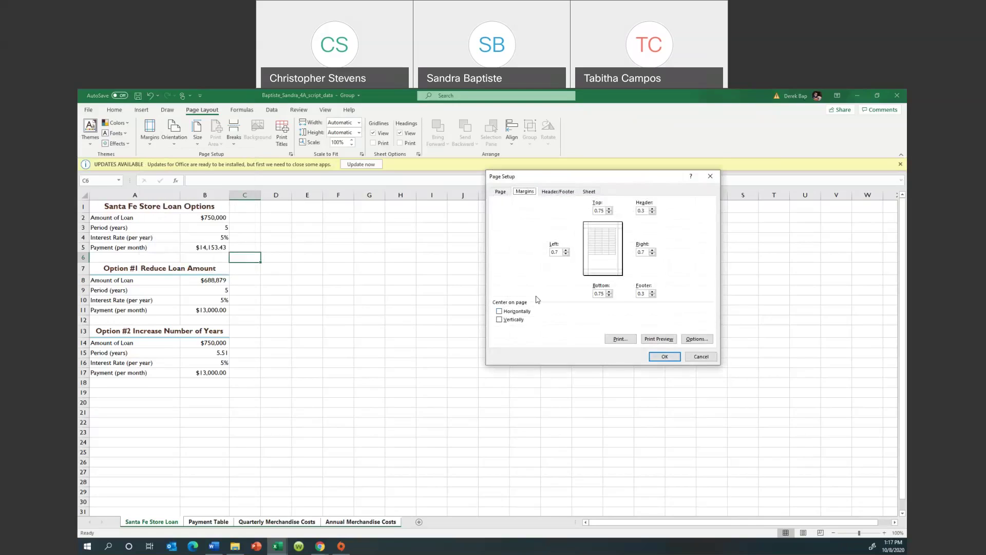
{"action": "left_click", "coordinate": [499, 312]}
Add a custom footer with the file name in the left section to the grouped worksheets
{"action": "left_click", "coordinate": [560, 192]}
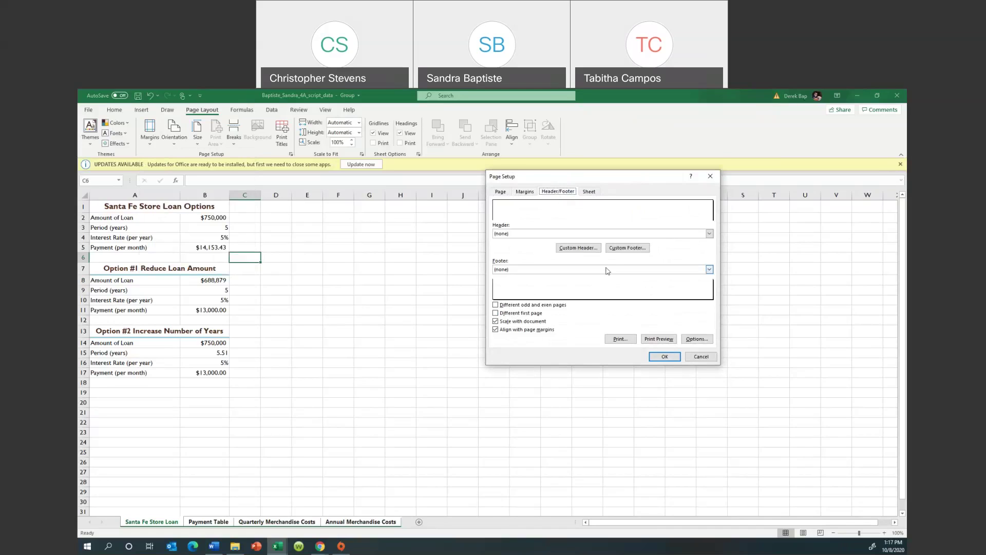
{"action": "left_click", "coordinate": [646, 248]}
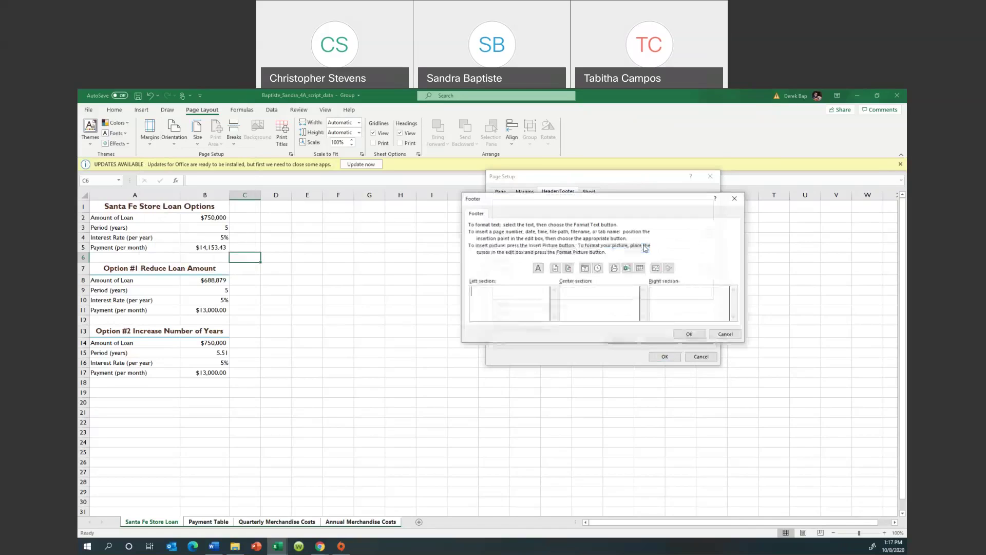
{"action": "left_click", "coordinate": [628, 268]}
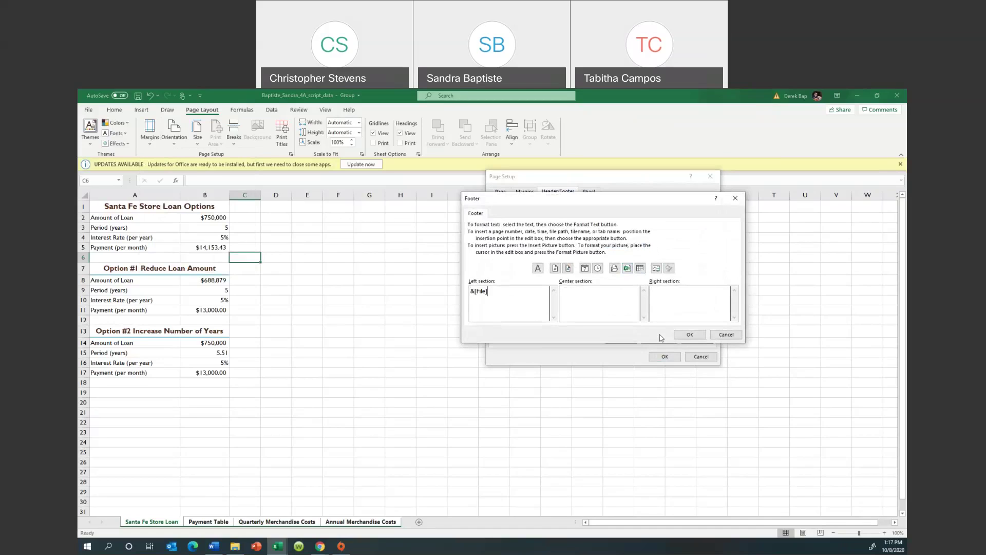
{"action": "left_click", "coordinate": [687, 335]}
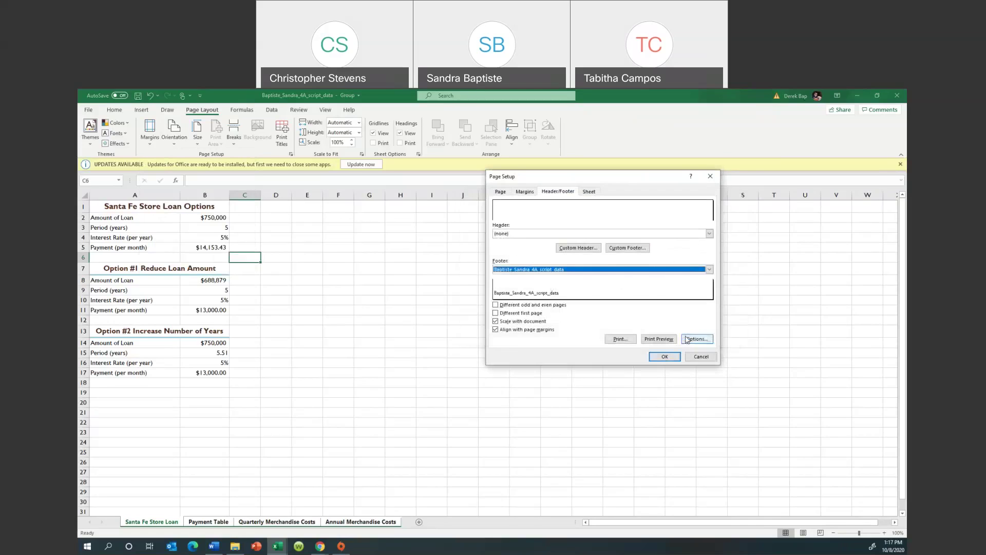
{"action": "left_click", "coordinate": [660, 356]}
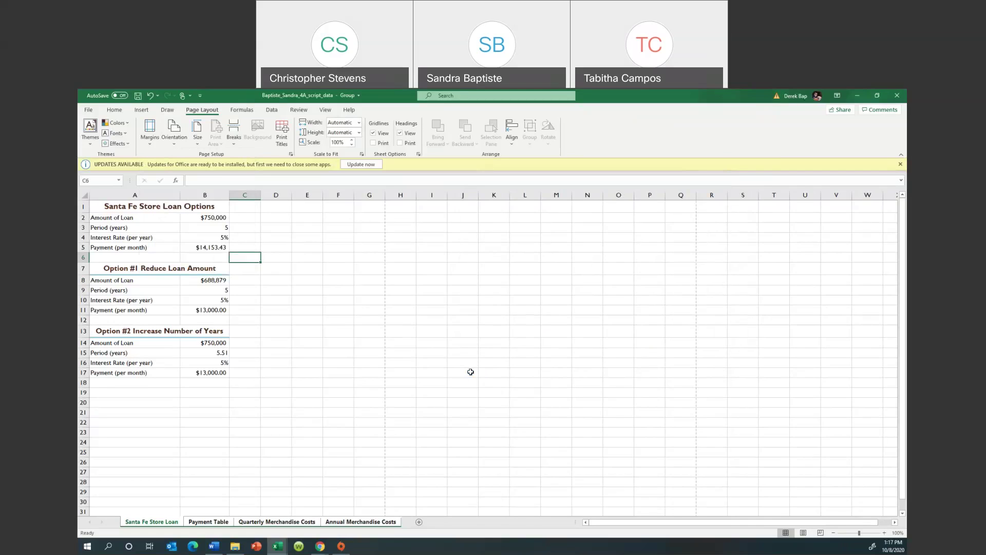
Enter "Bedding room category, Merchandise Cost" as the tags in the workbook's document properties
{"action": "left_click", "coordinate": [88, 112]}
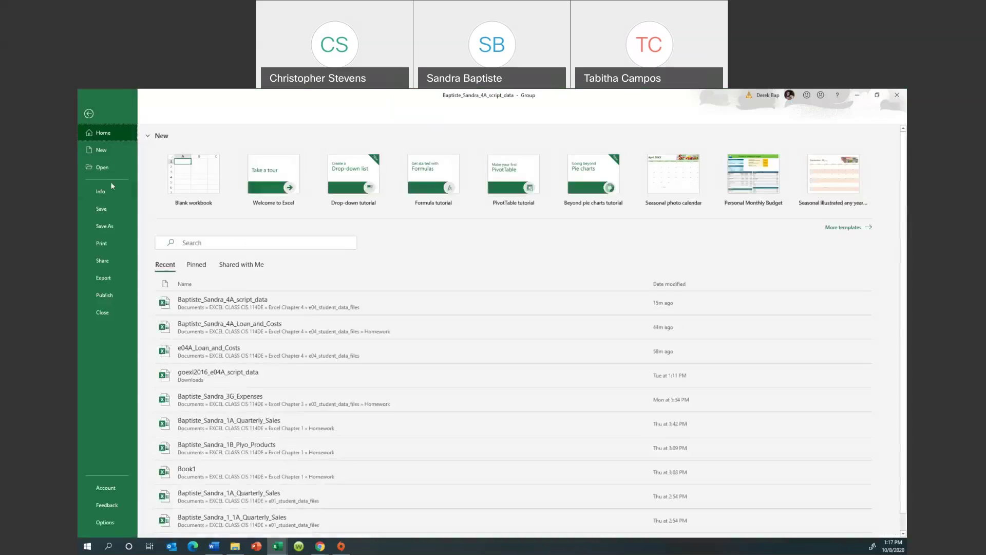
{"action": "left_click", "coordinate": [101, 193]}
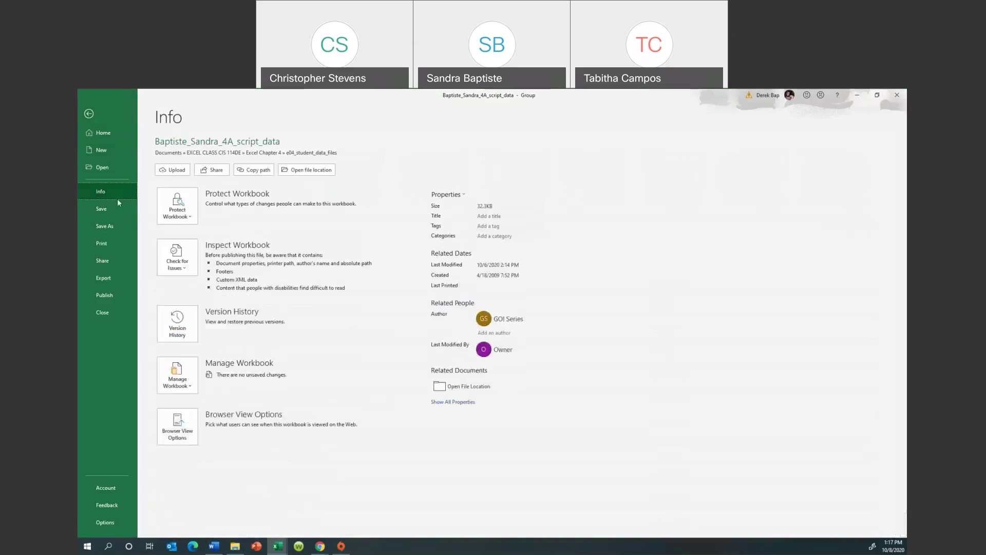
{"action": "left_click", "coordinate": [486, 226]}
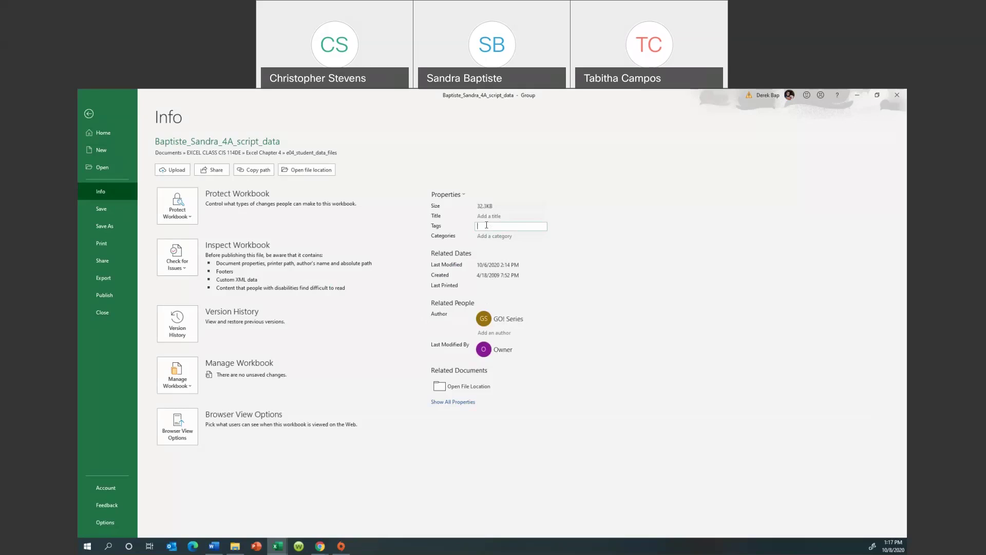
{"action": "type", "text": "Bedding room category"}
{"action": "left_click", "coordinate": [497, 226]}
{"action": "type", "text": ","}
{"action": "key", "text": "BackSpace"}
{"action": "type", "text": "Merchandise"}
{"action": "key", "text": "alt+Tab"}
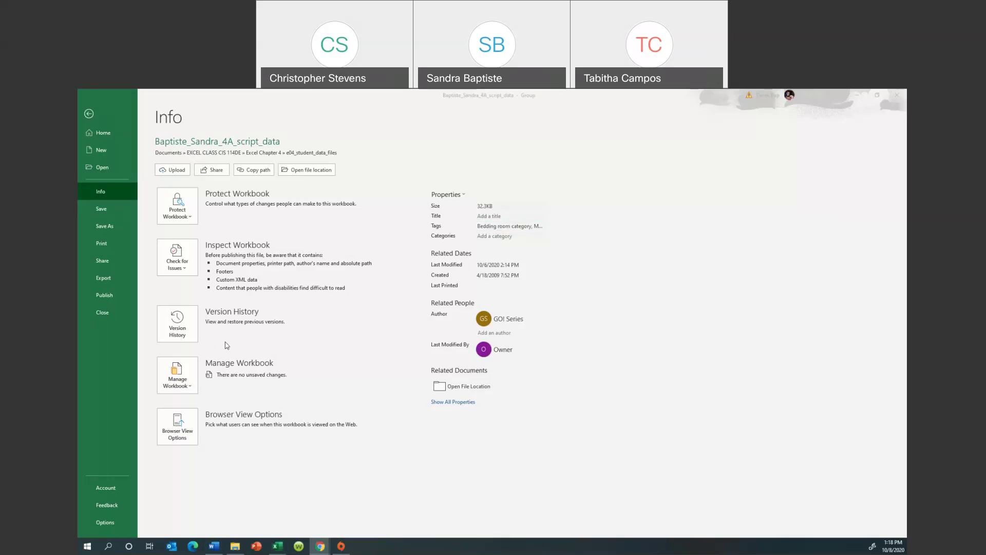
{"action": "left_click", "coordinate": [531, 227]}
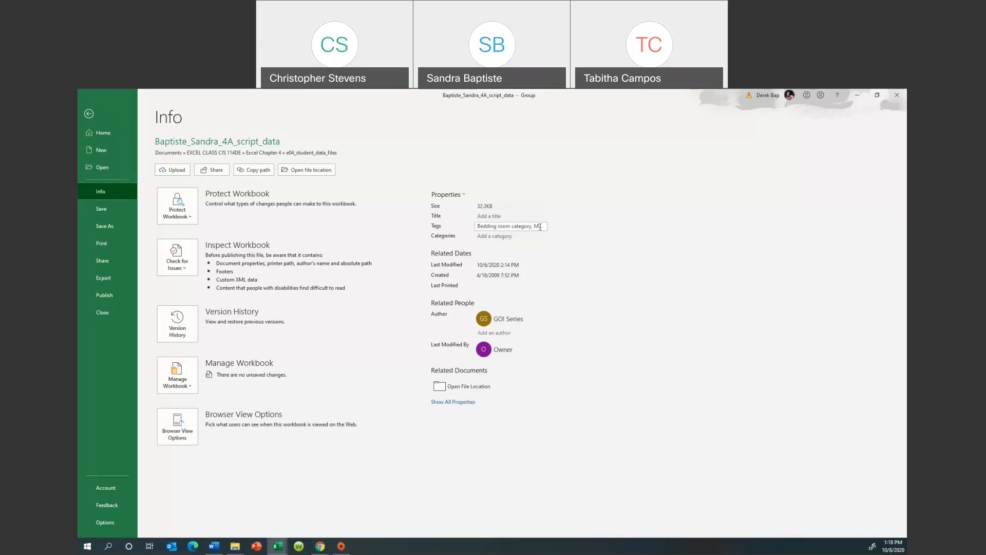
{"action": "left_click", "coordinate": [534, 227]}
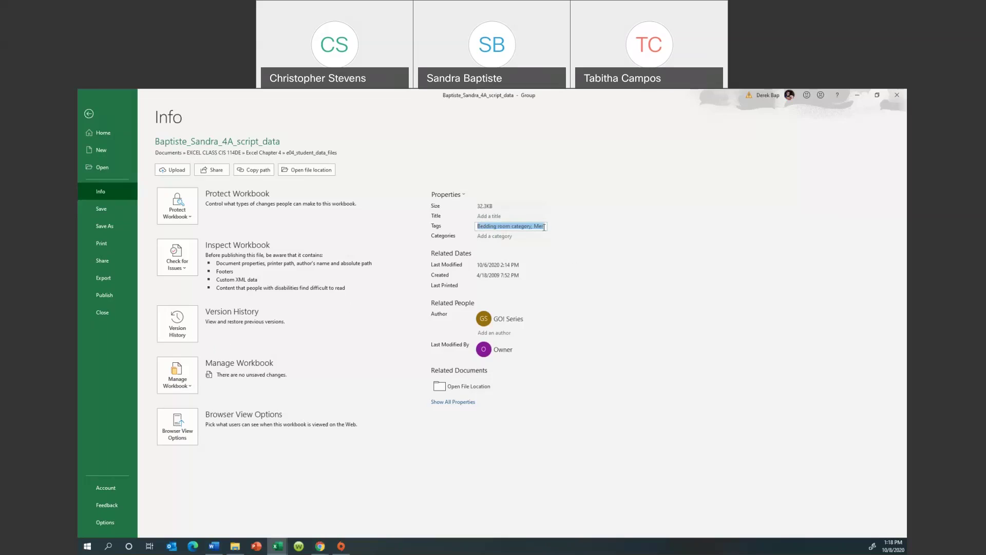
{"action": "left_click", "coordinate": [546, 226]}
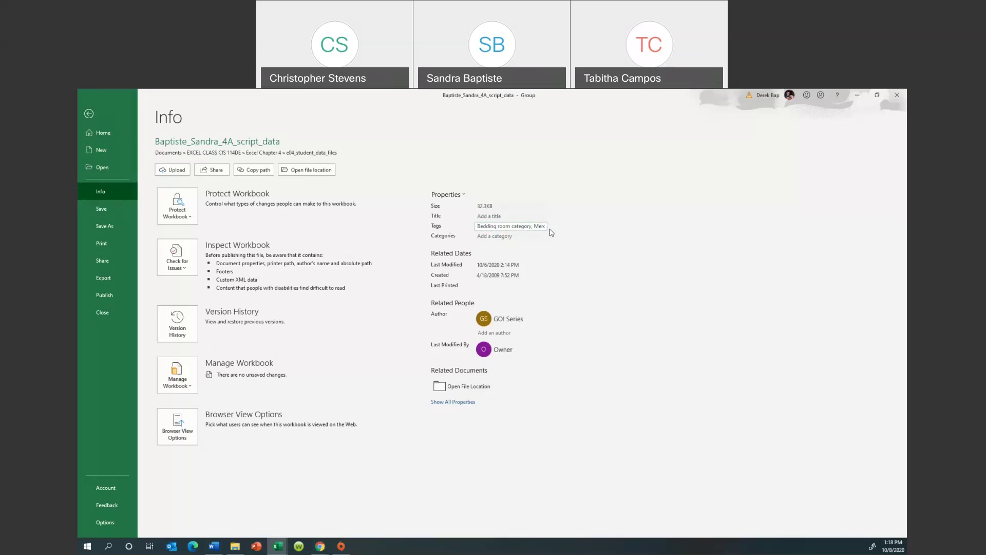
{"action": "type", "text": "handise"}
{"action": "key", "text": "Return"}
{"action": "type", "text": "Cost"}
Show all document properties and set the Subject to CIS-114DE
{"action": "mouse_move", "coordinate": [514, 337]}
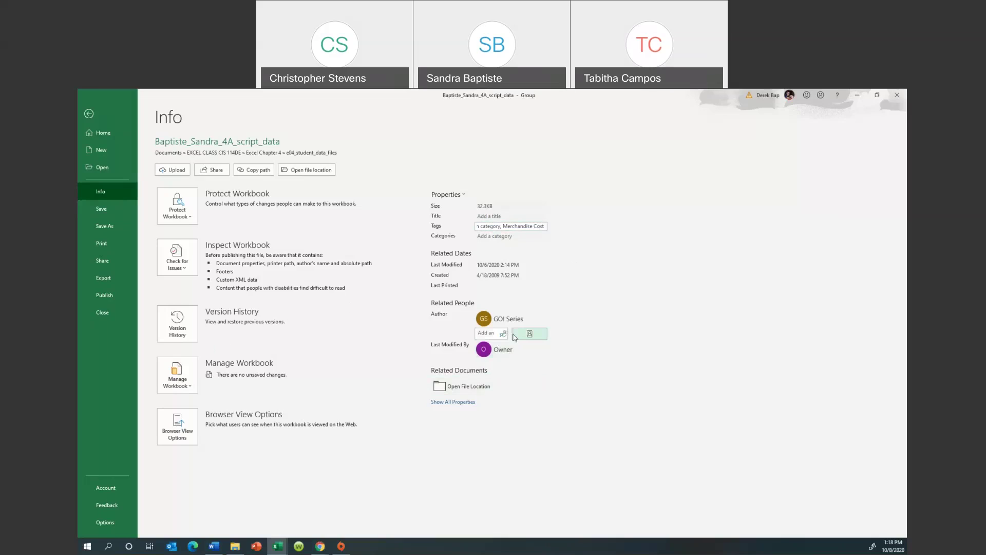
{"action": "left_click", "coordinate": [465, 402]}
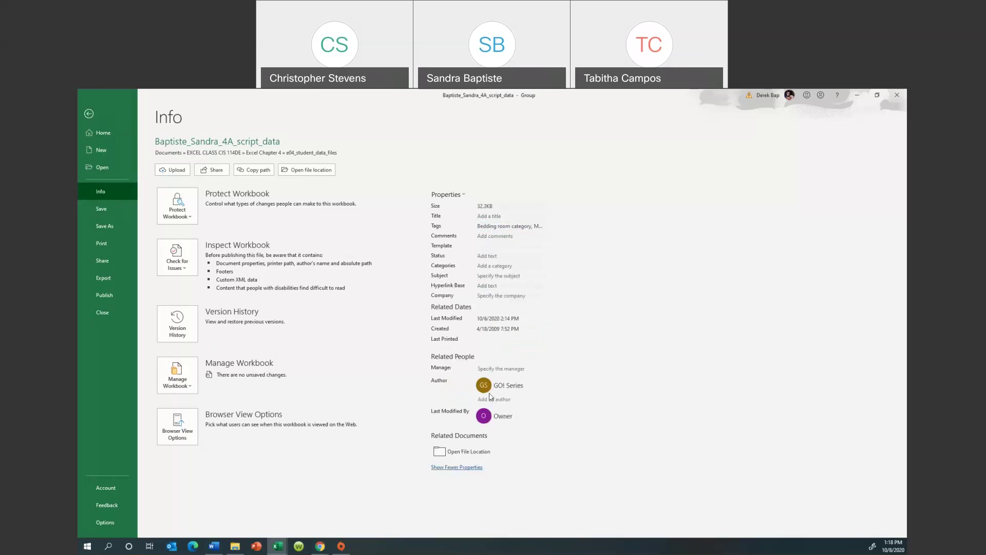
{"action": "left_click", "coordinate": [492, 276]}
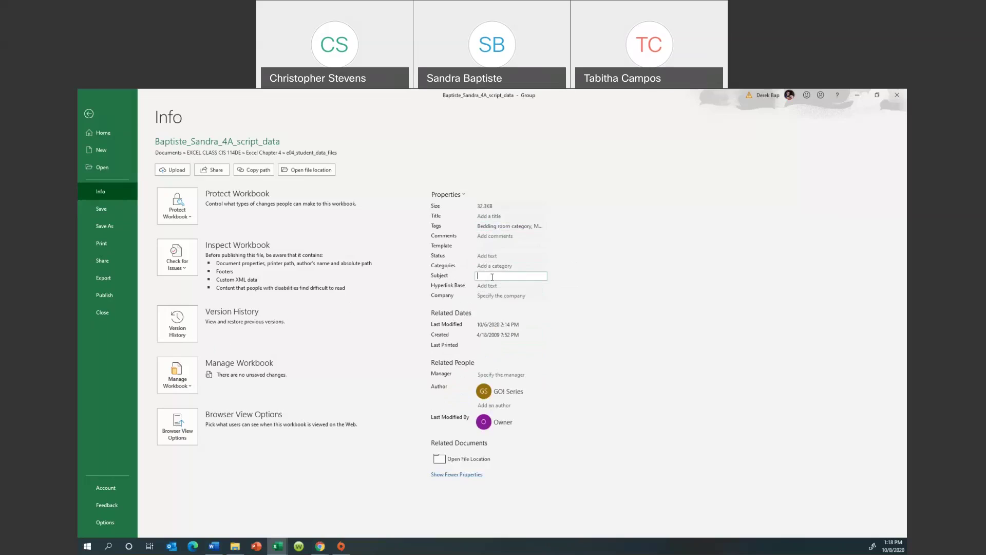
{"action": "type", "text": "CIS"}
{"action": "type", "text": "-114DE"}
Enter the student's full name as an additional author in the document properties, picking the matching contact suggestion
{"action": "left_click", "coordinate": [494, 405]}
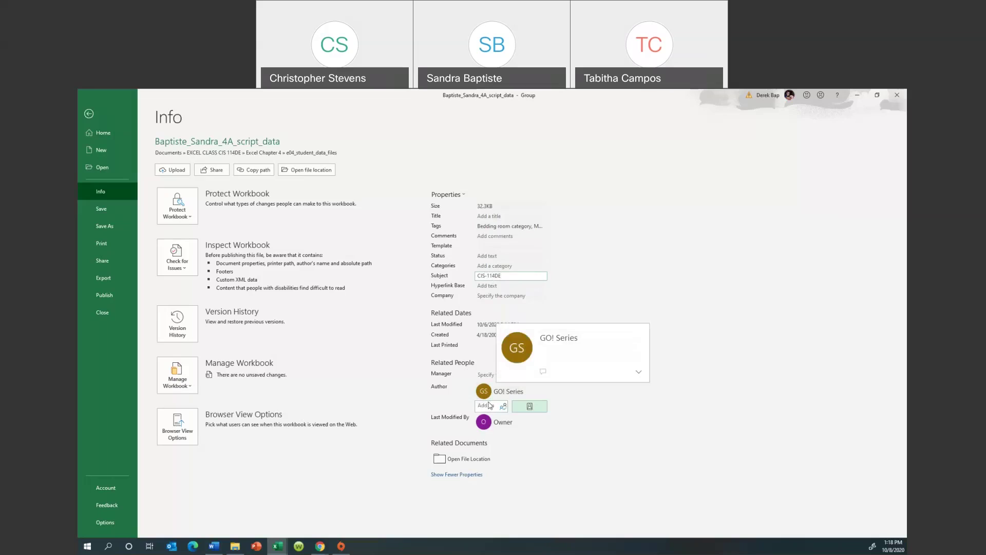
{"action": "type", "text": "Sandra"}
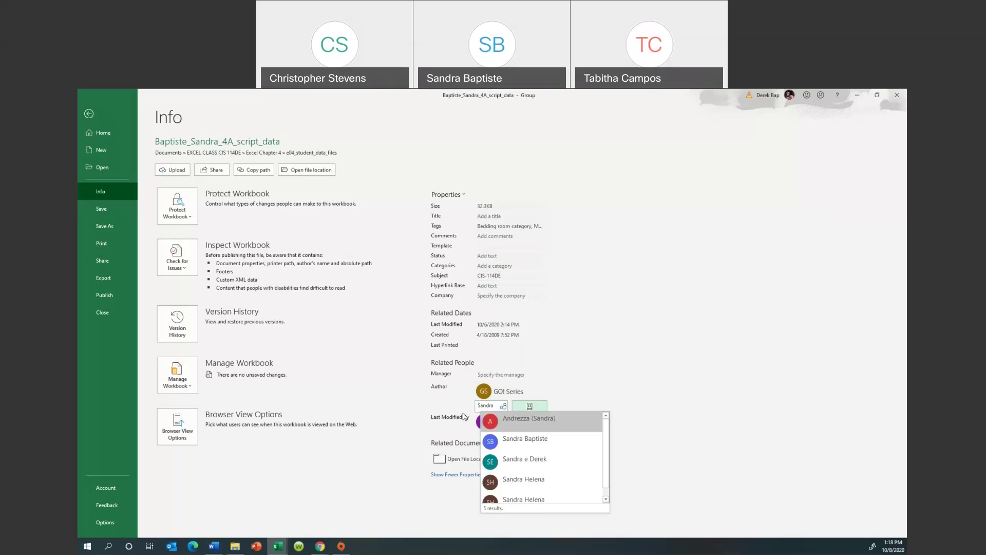
{"action": "left_click", "coordinate": [524, 442]}
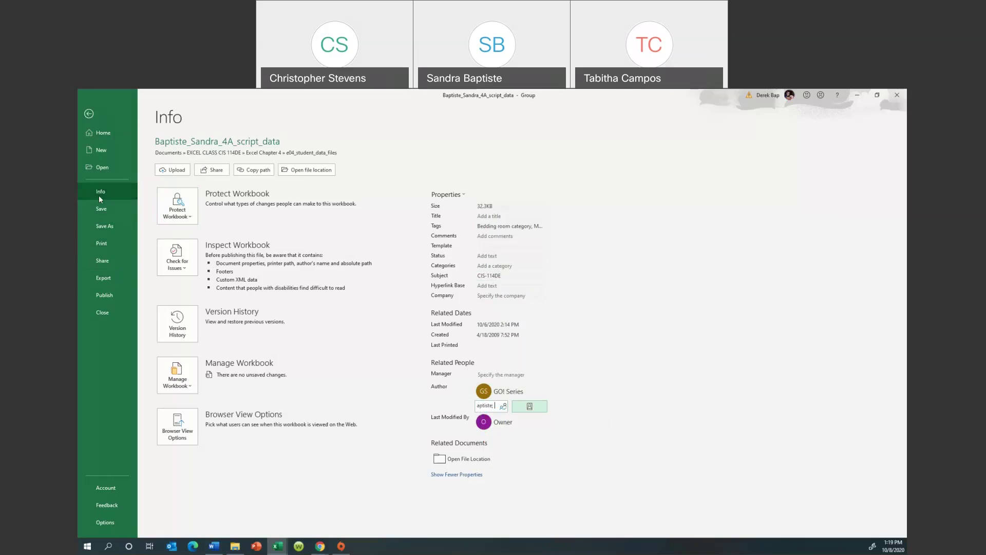
Preview the printed pages of the grouped sheets, checking the orientation, centering and footer, and return to the worksheet
{"action": "left_click", "coordinate": [104, 246]}
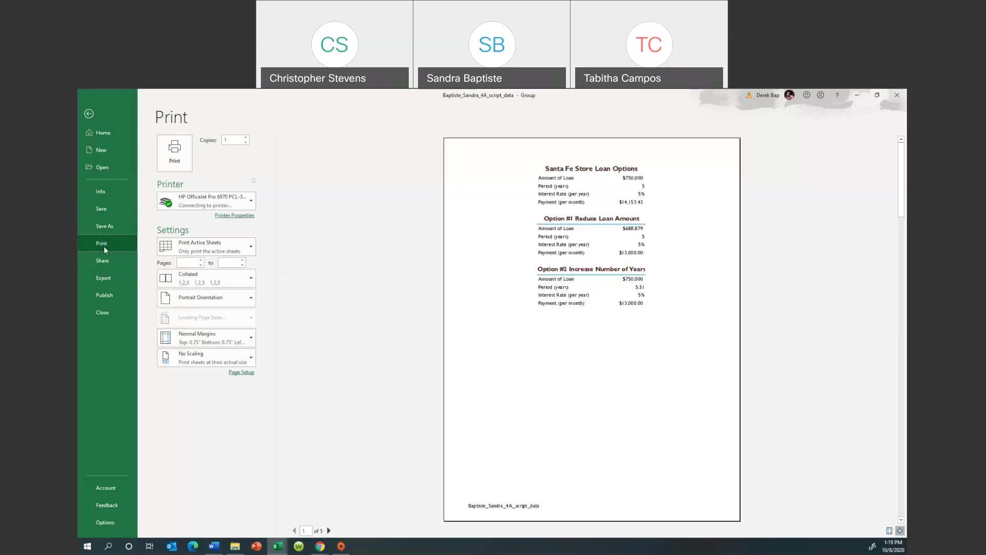
{"action": "scroll", "coordinate": [531, 445], "scroll_direction": "down", "scroll_amount": 1}
{"action": "scroll", "coordinate": [532, 445], "scroll_direction": "down", "scroll_amount": 1}
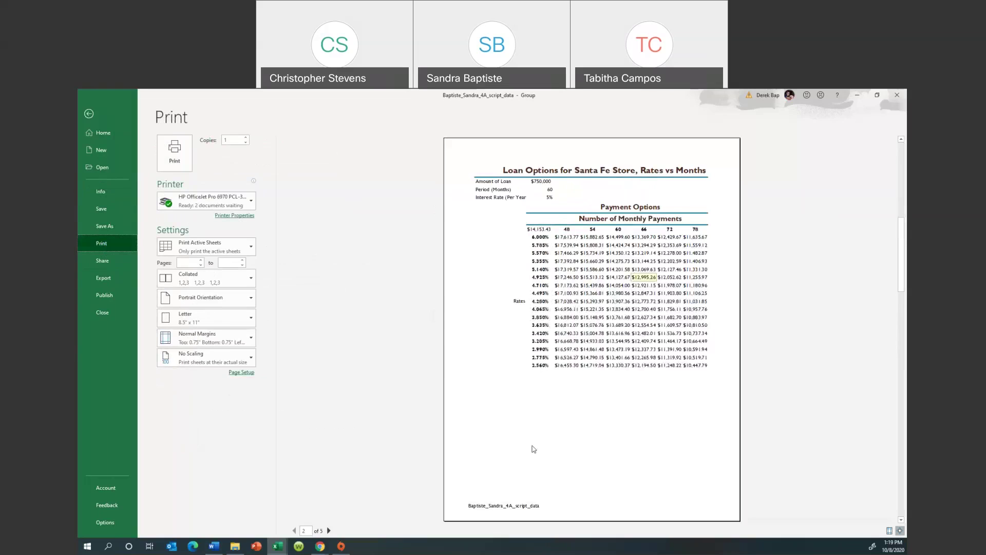
{"action": "scroll", "coordinate": [532, 445], "scroll_direction": "up", "scroll_amount": 2}
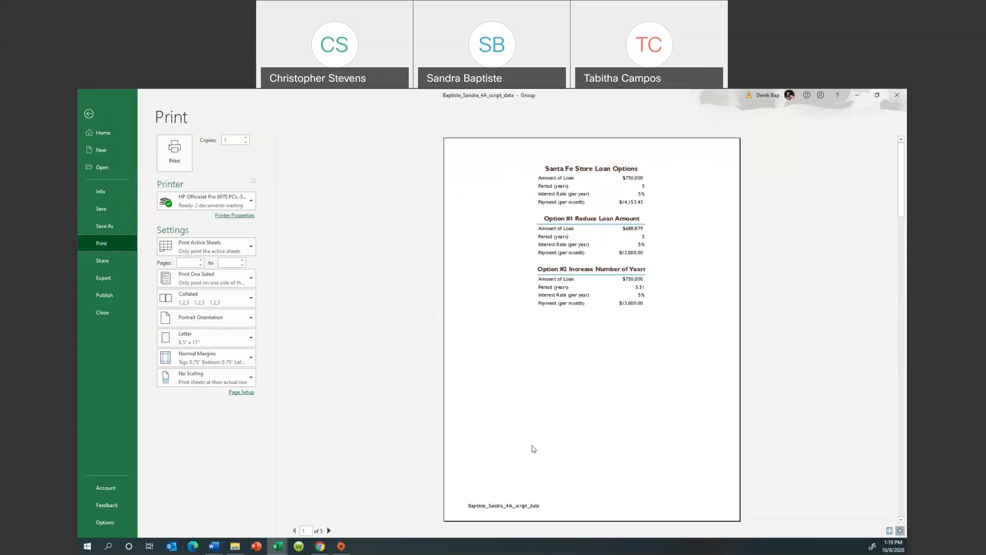
{"action": "scroll", "coordinate": [533, 449], "scroll_direction": "down", "scroll_amount": 1}
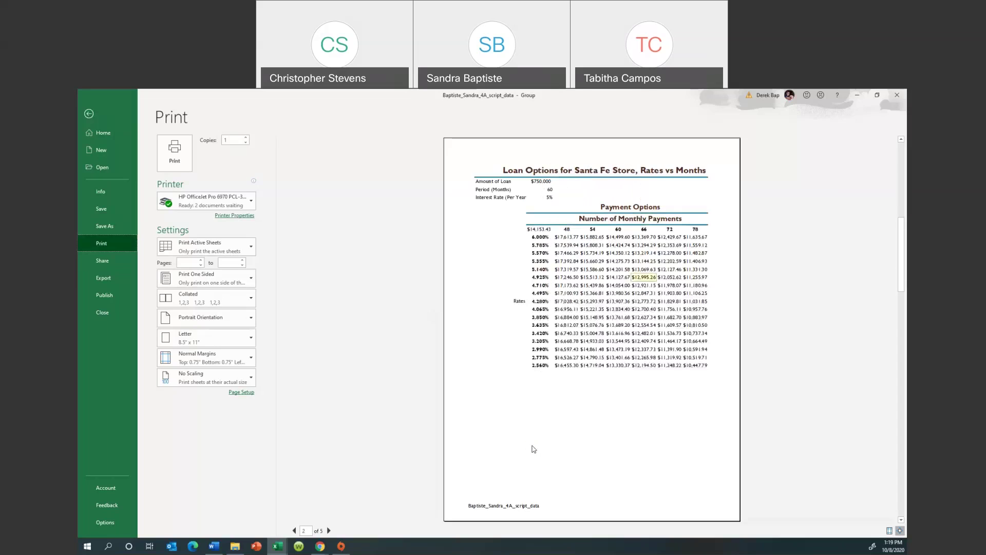
{"action": "scroll", "coordinate": [533, 449], "scroll_direction": "down", "scroll_amount": 1}
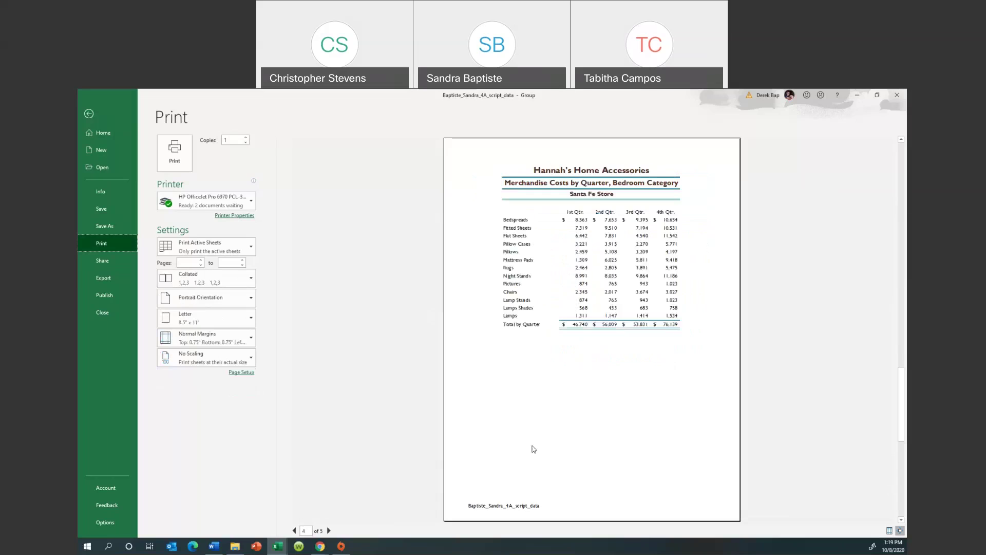
{"action": "scroll", "coordinate": [533, 449], "scroll_direction": "up", "scroll_amount": 2}
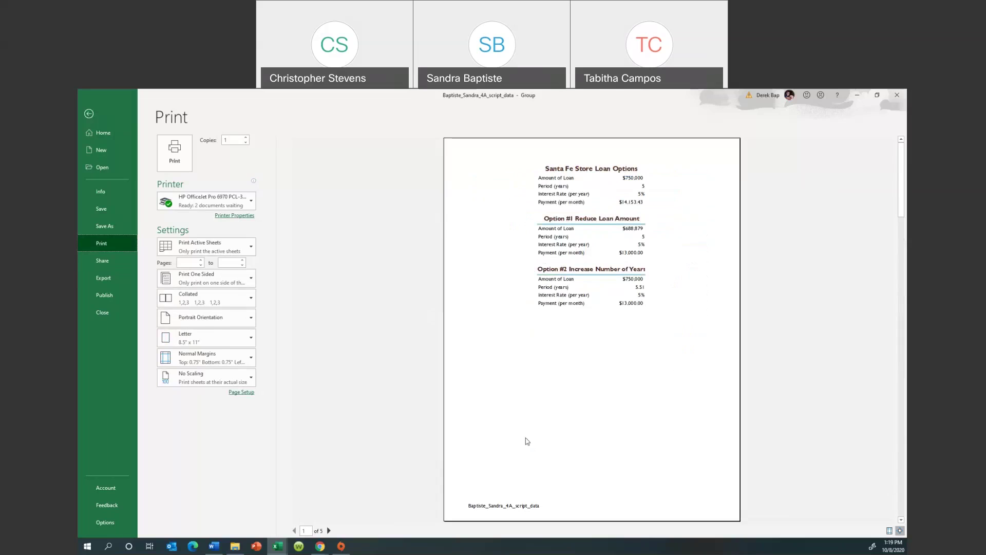
{"action": "left_click", "coordinate": [89, 114]}
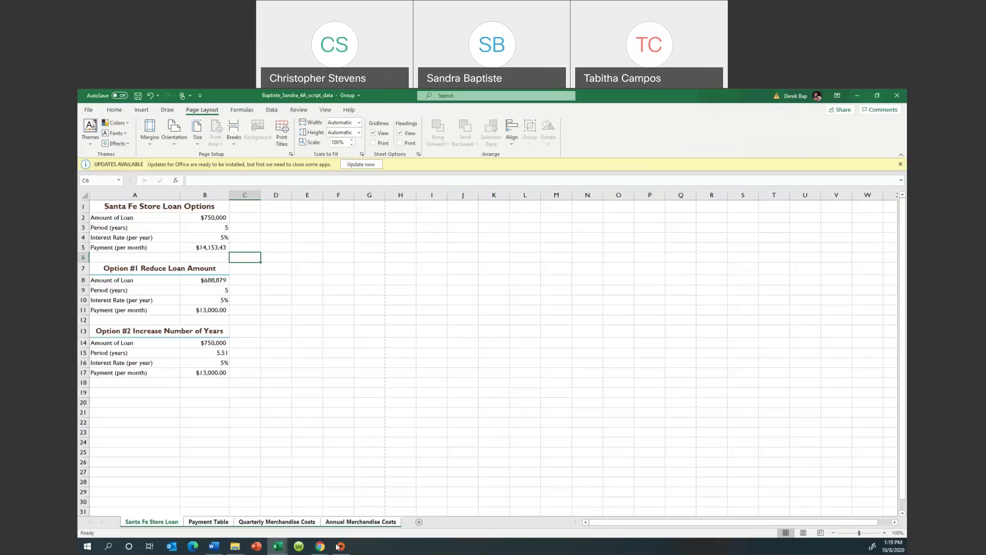
Ungroup the worksheets by making Payment Table the only active sheet
{"action": "left_click", "coordinate": [212, 522]}
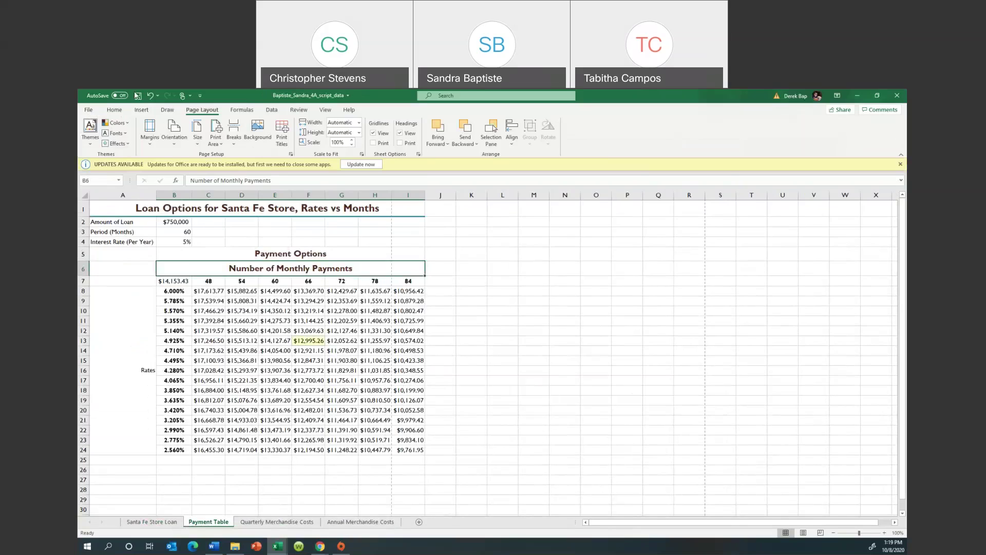
{"action": "left_click", "coordinate": [150, 135]}
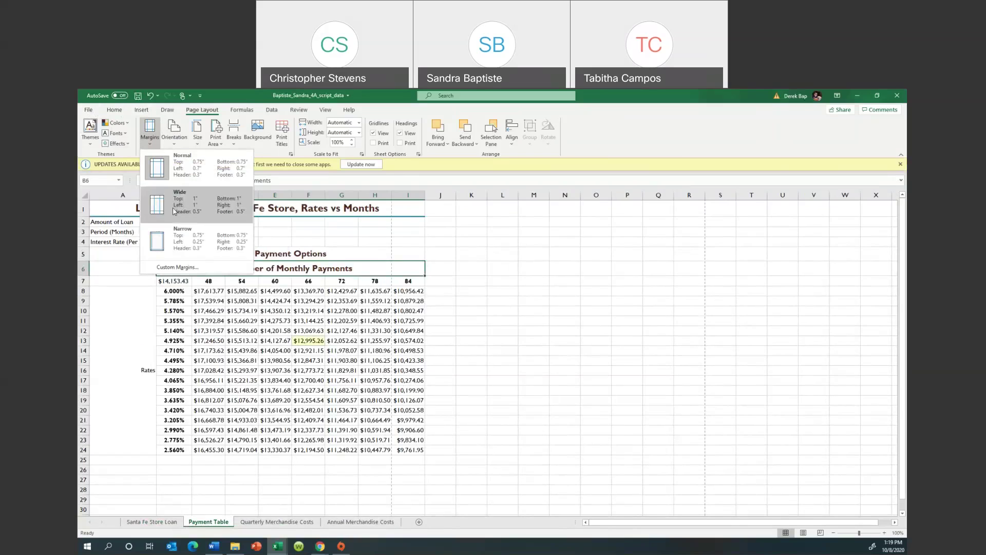
{"action": "left_click", "coordinate": [184, 268]}
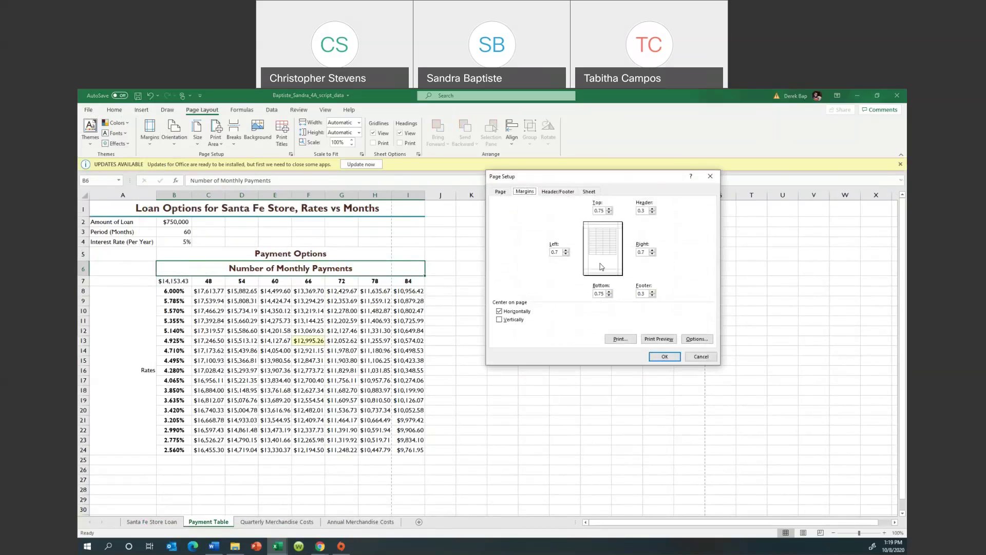
{"action": "left_click", "coordinate": [712, 176]}
Set the page orientation of the ungrouped Payment Table sheet to Landscape
{"action": "left_click", "coordinate": [179, 147]}
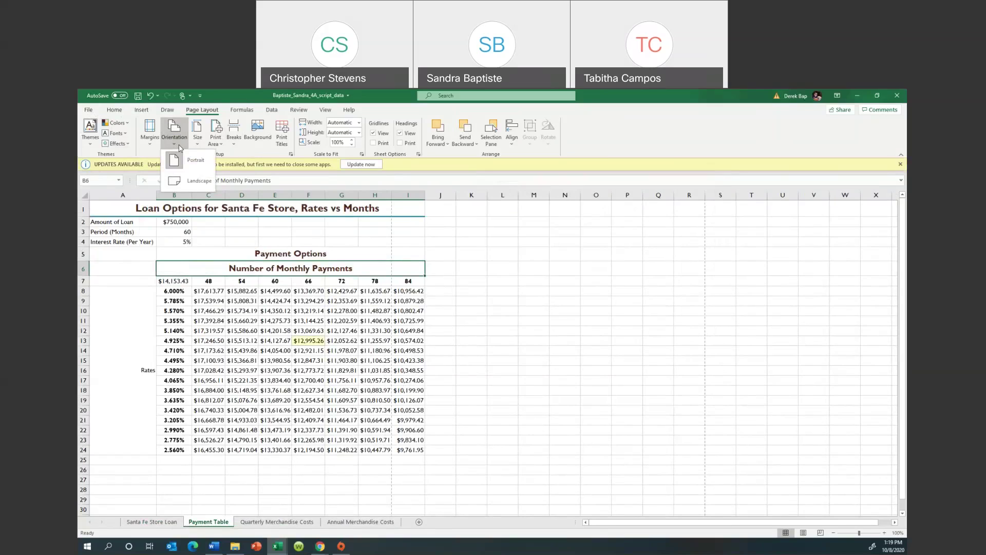
{"action": "left_click", "coordinate": [191, 179]}
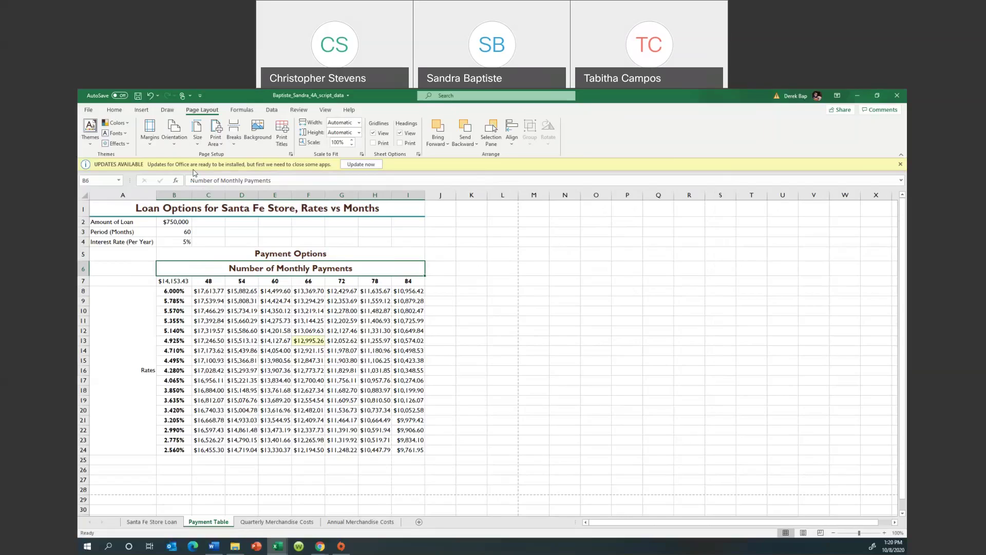
Check the print preview of the Payment Table sheet and return to the worksheet
{"action": "left_click", "coordinate": [88, 111]}
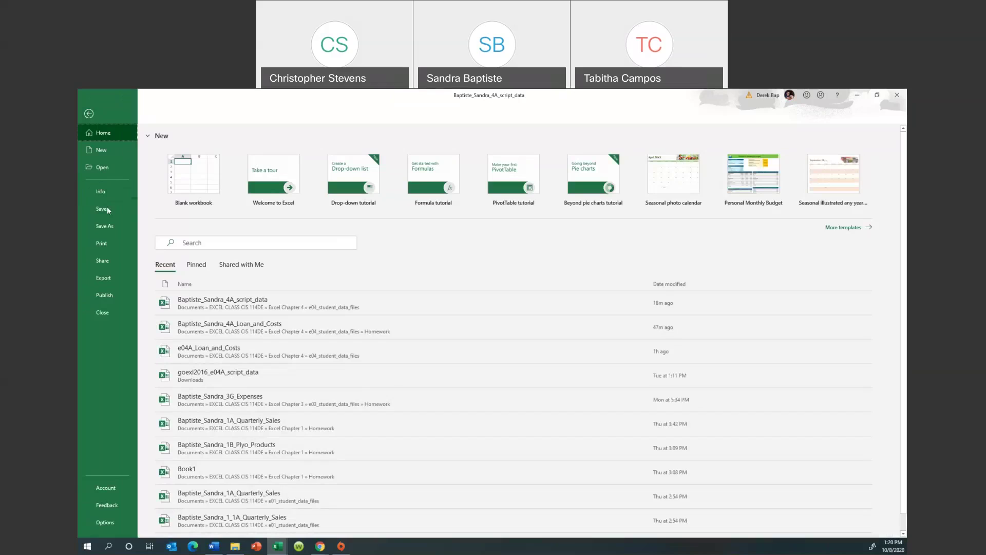
{"action": "left_click", "coordinate": [105, 242]}
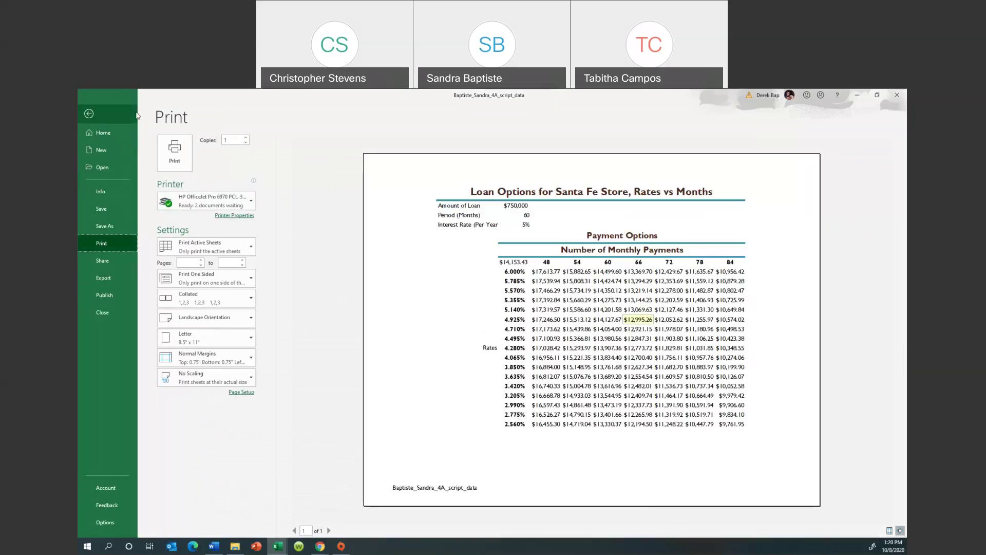
{"action": "left_click", "coordinate": [90, 112]}
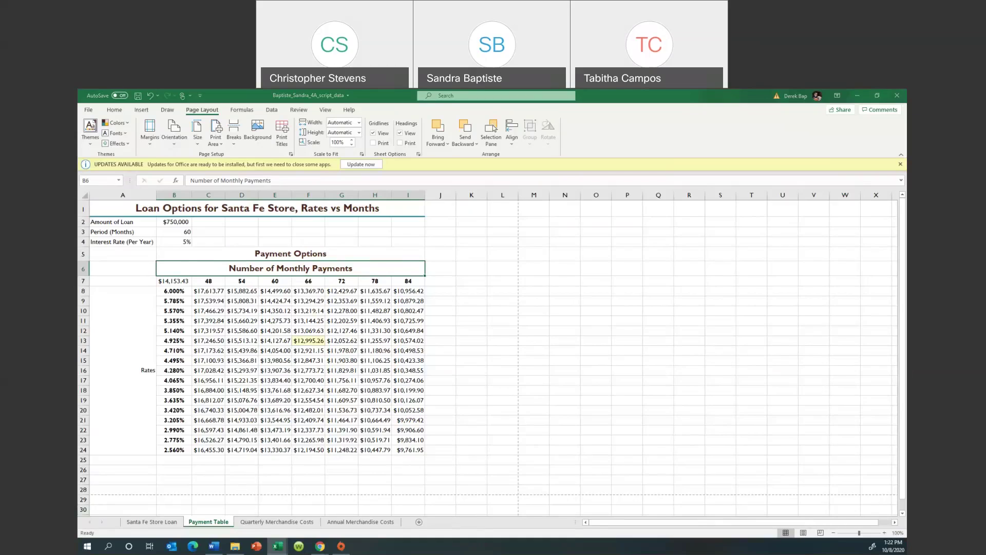
Switch to the goexl2016_e04B_script_data workbook
{"action": "key", "text": "alt+Tab"}
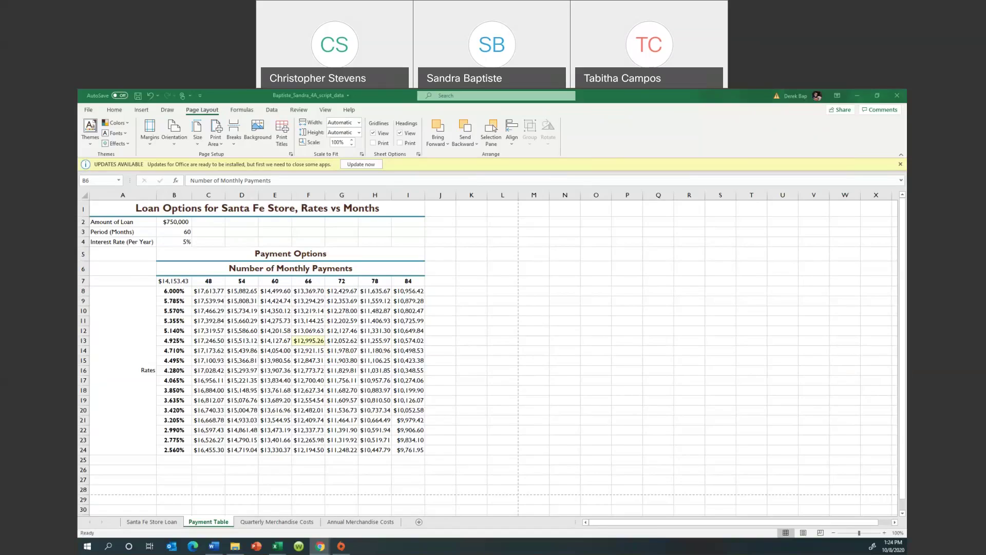
{"action": "key", "text": "alt+Tab"}
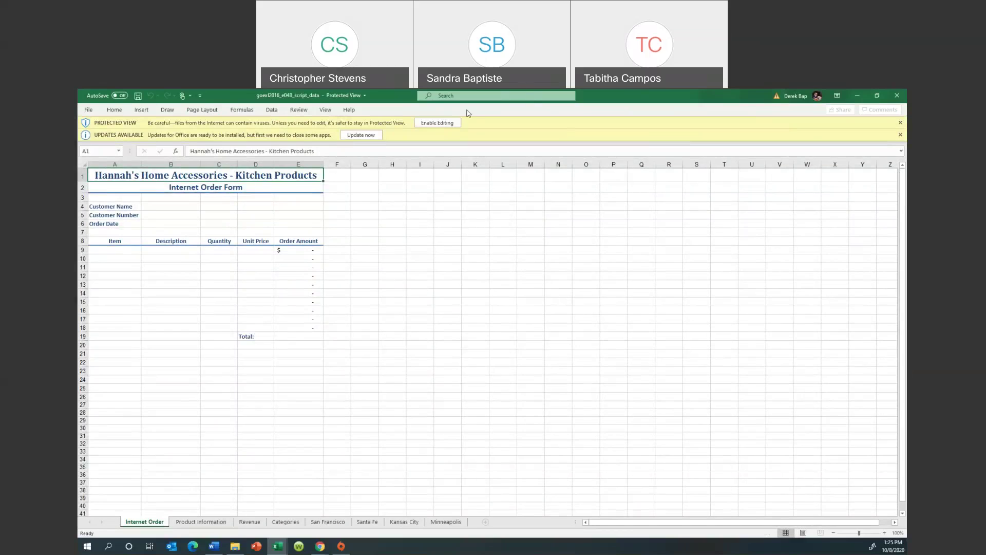
Enable editing of the workbook and save it under its current name in Documents > EXCEL CLASS CIS 114DE > Excel Chapter 4
{"action": "left_click", "coordinate": [438, 123]}
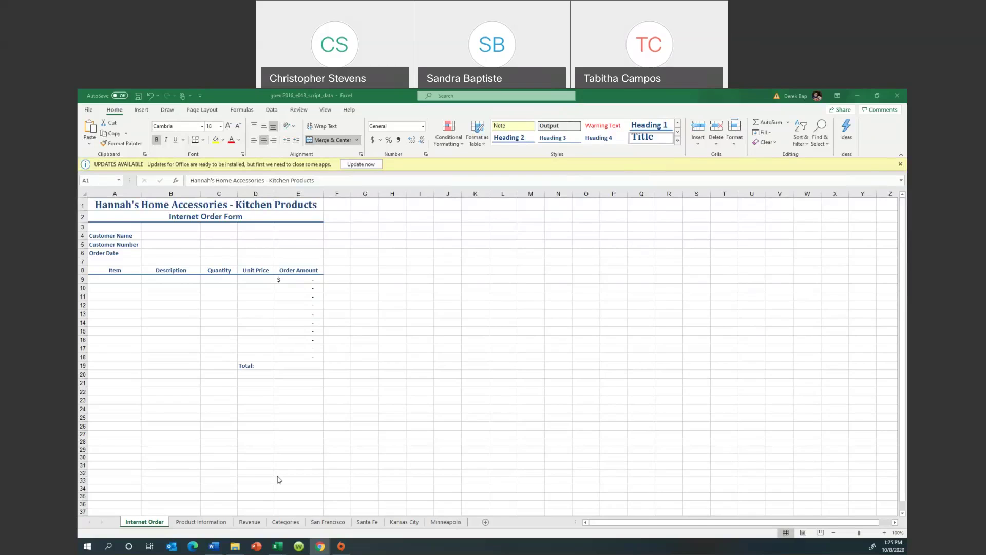
{"action": "left_click", "coordinate": [89, 113]}
{"action": "left_click", "coordinate": [89, 111]}
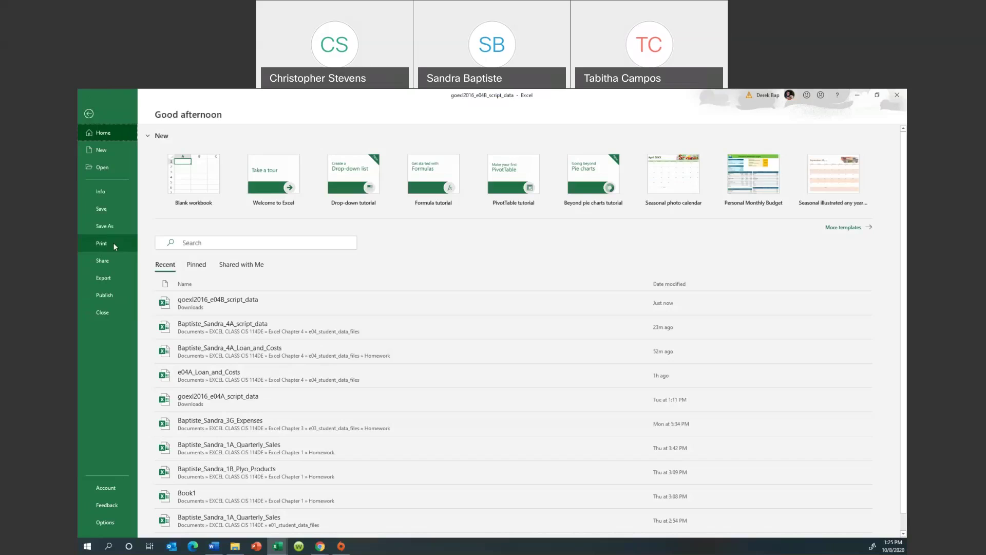
{"action": "left_click", "coordinate": [105, 227]}
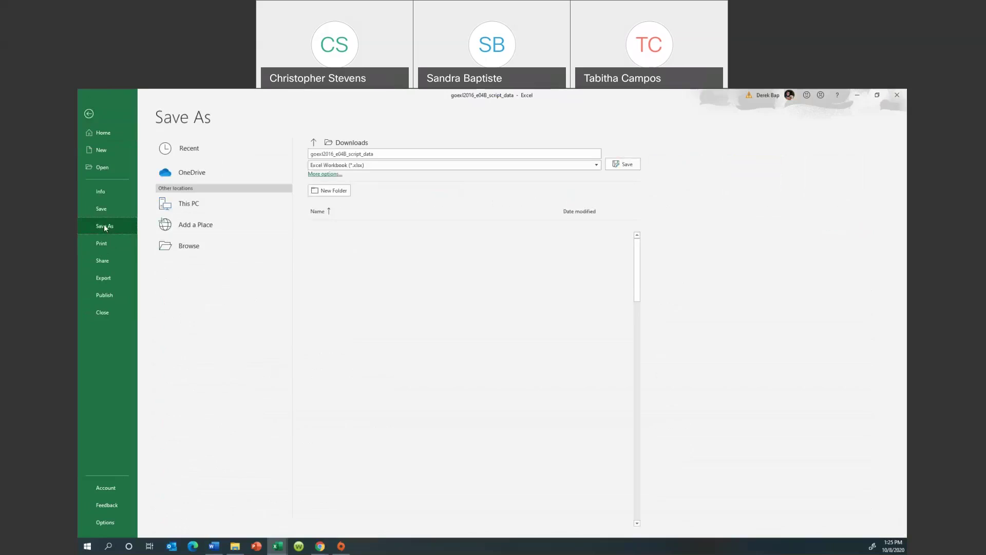
{"action": "left_click", "coordinate": [325, 174]}
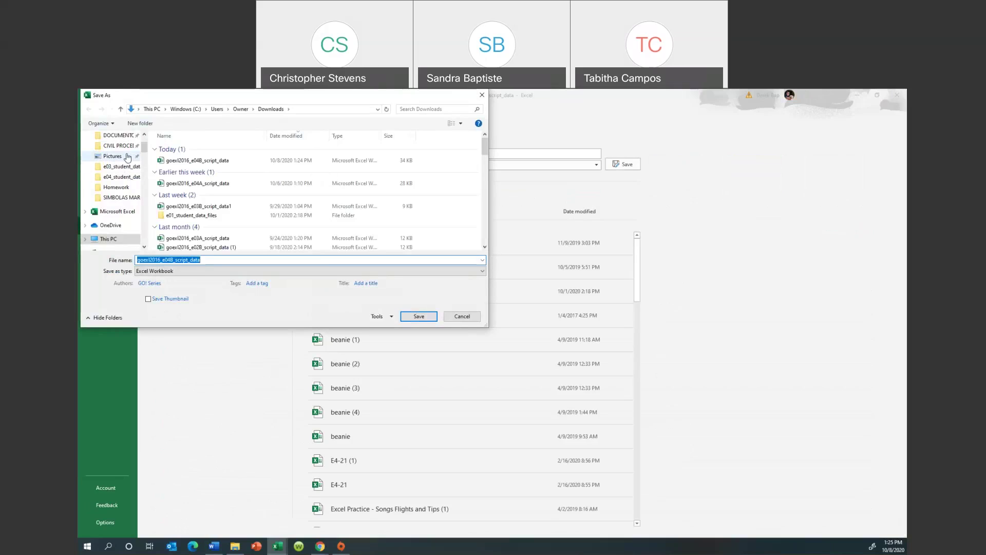
{"action": "scroll", "coordinate": [127, 158], "scroll_direction": "up", "scroll_amount": 1}
{"action": "scroll", "coordinate": [121, 151], "scroll_direction": "up", "scroll_amount": 1}
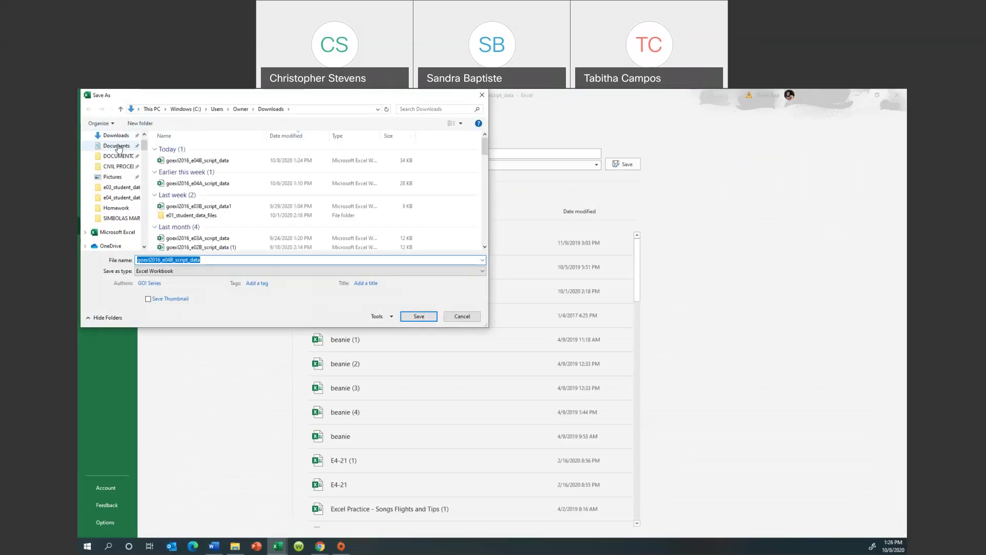
{"action": "left_click", "coordinate": [118, 147]}
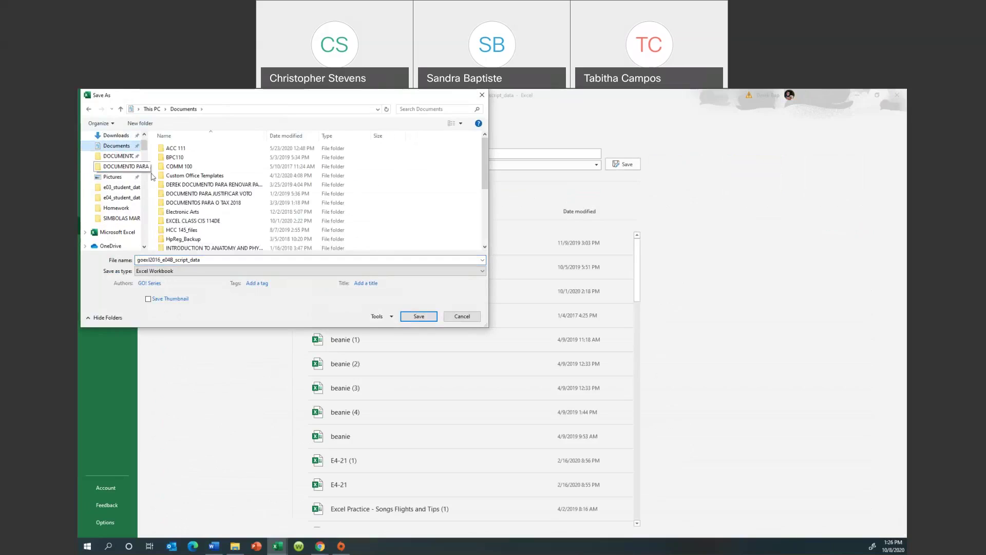
{"action": "double_click", "coordinate": [197, 222]}
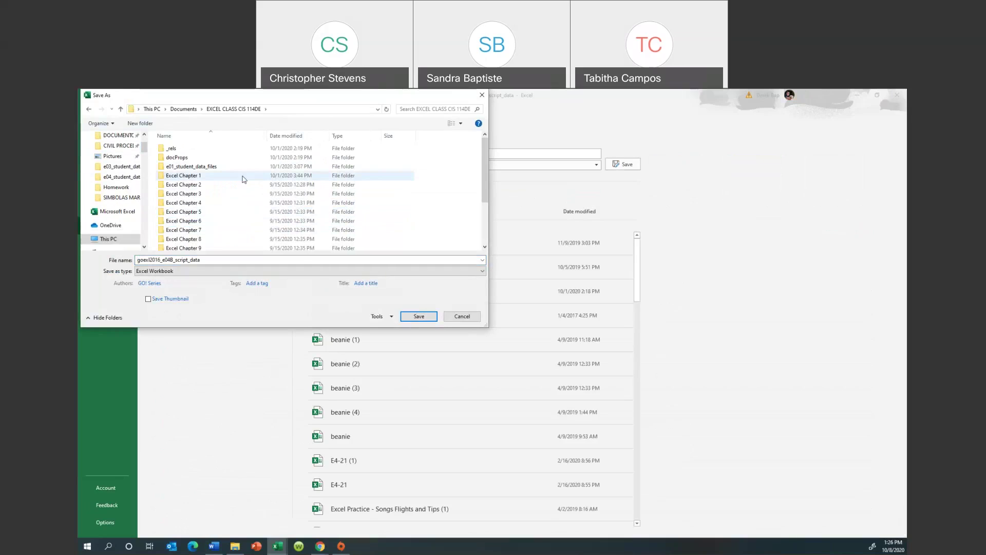
{"action": "double_click", "coordinate": [190, 203]}
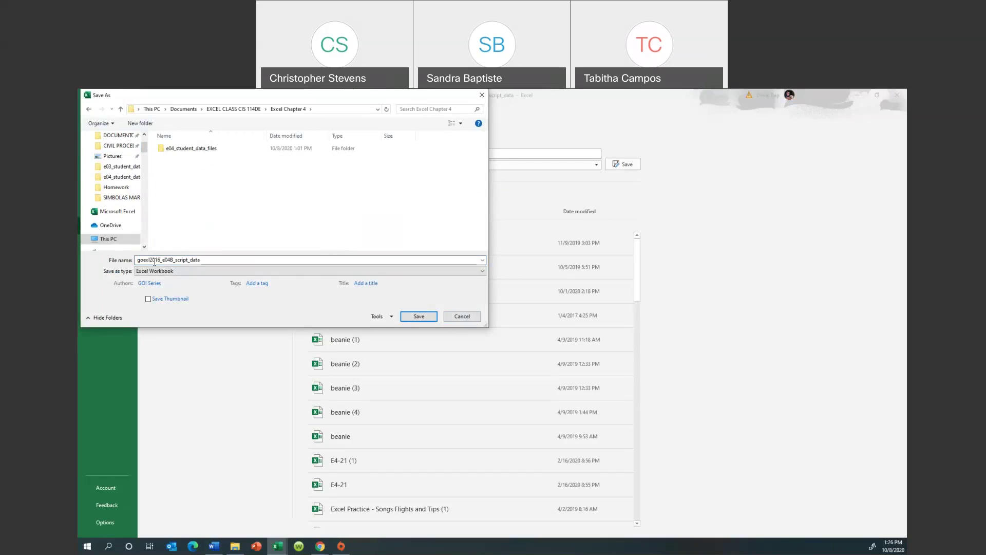
{"action": "left_click", "coordinate": [415, 315]}
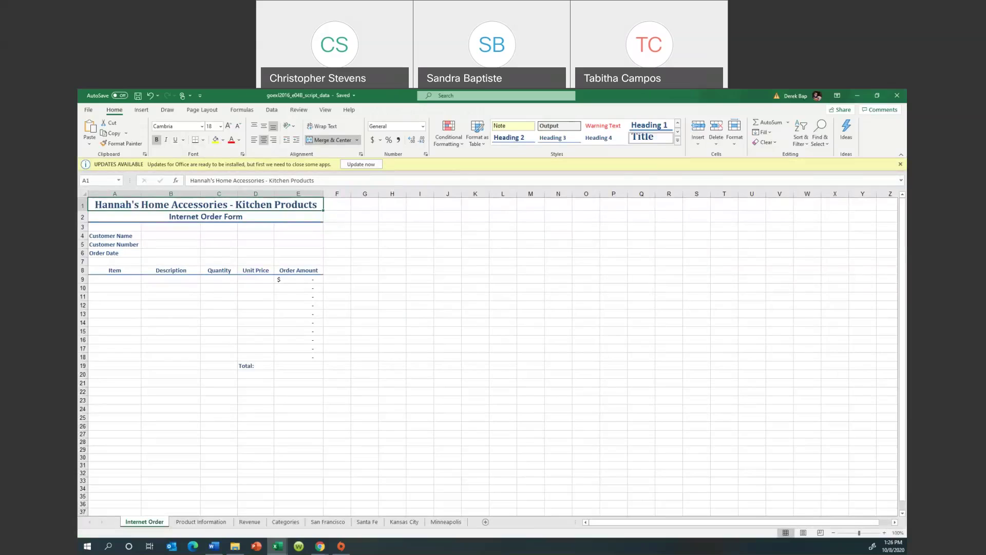
{"action": "key", "text": "alt+Tab"}
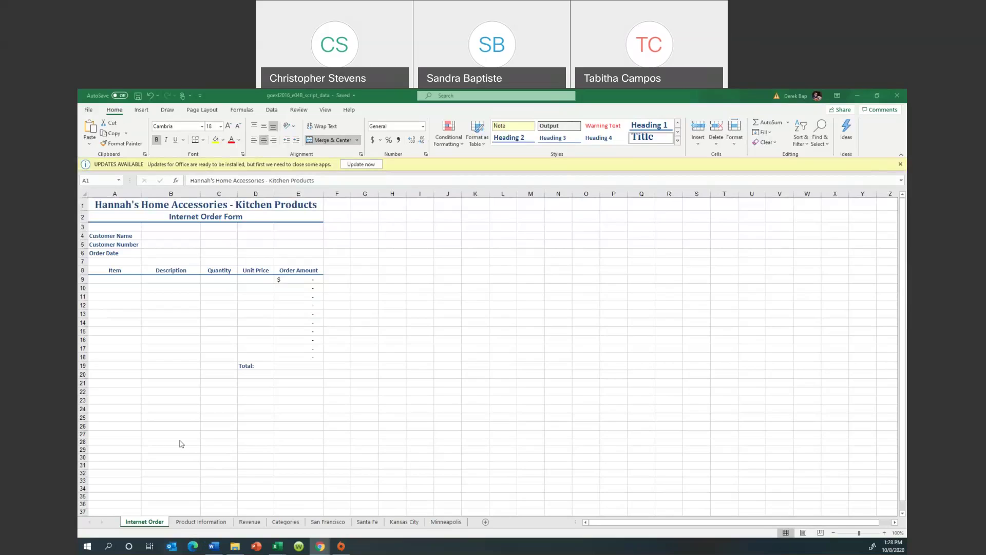
Sort range A4:C11 on the Product Information sheet by Style Code, on Cell Values, in A to Z order
{"action": "left_click", "coordinate": [197, 521]}
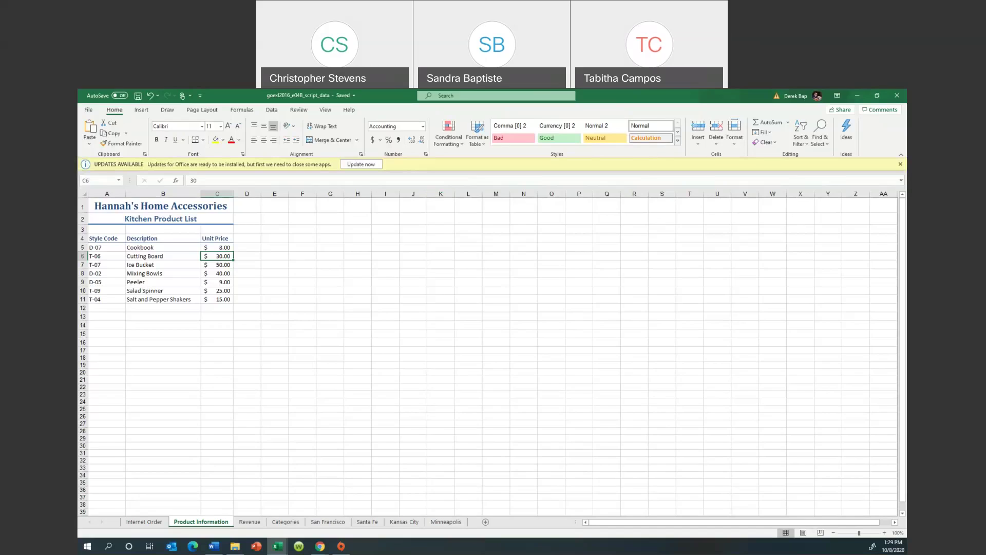
{"action": "left_click", "coordinate": [110, 238]}
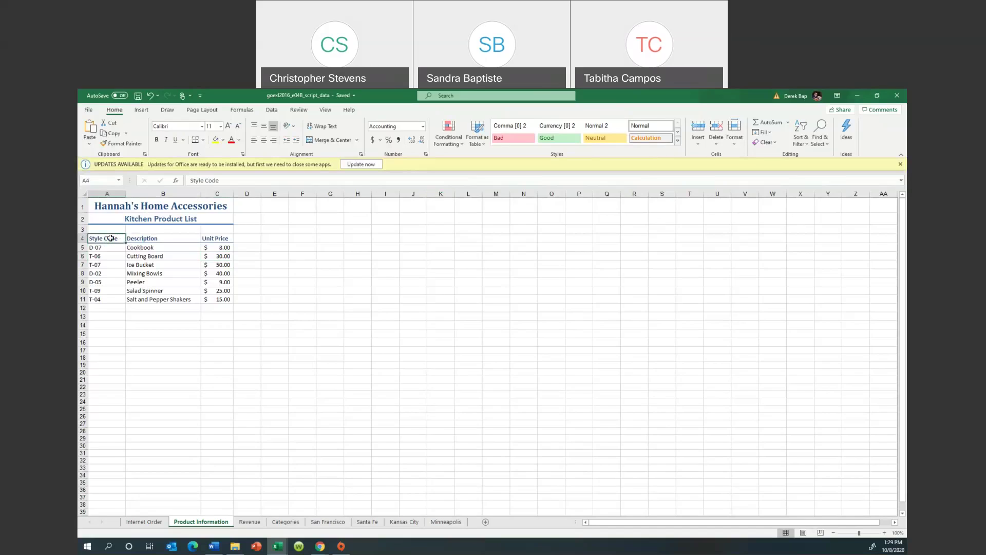
{"action": "left_click_drag", "start_coordinate": [111, 238], "coordinate": [219, 296]}
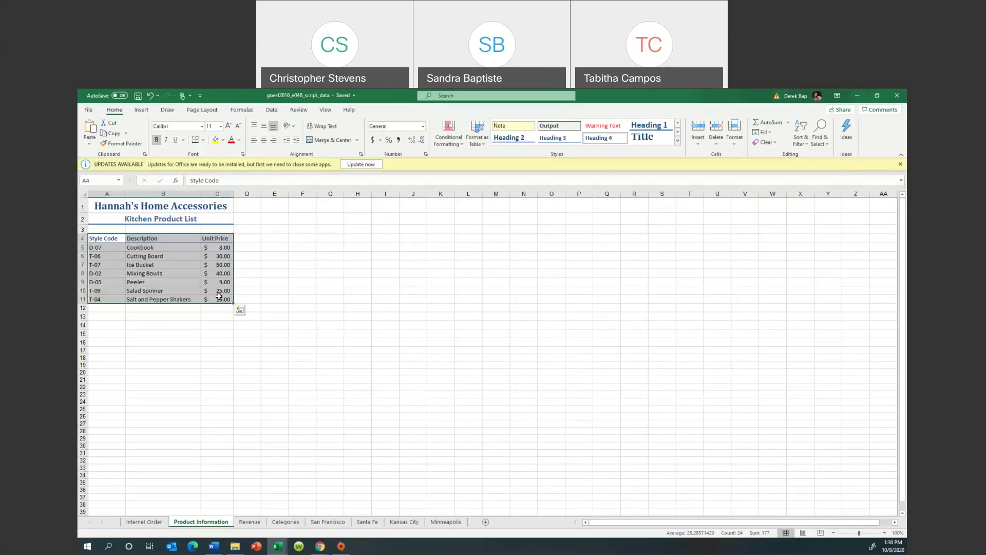
{"action": "left_click", "coordinate": [269, 109]}
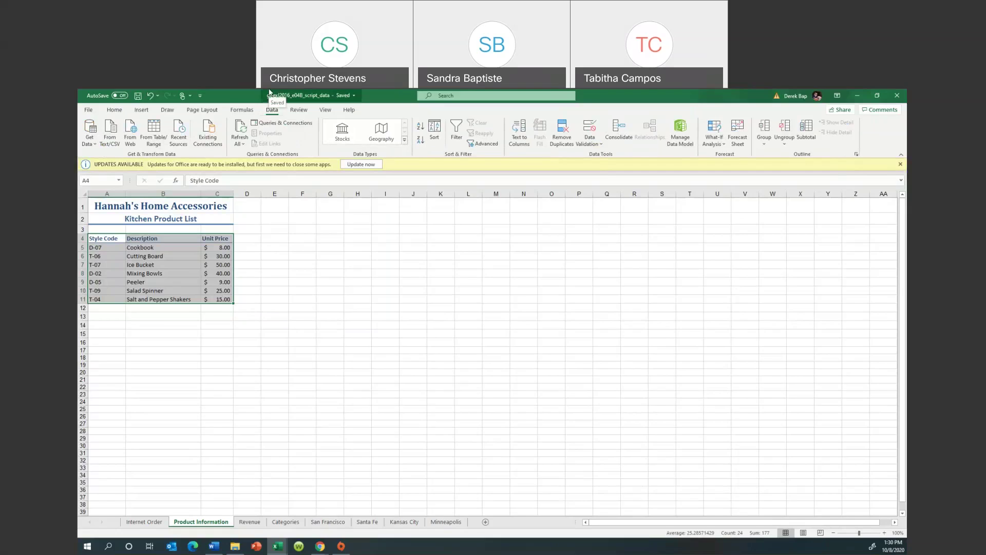
{"action": "left_click", "coordinate": [436, 135]}
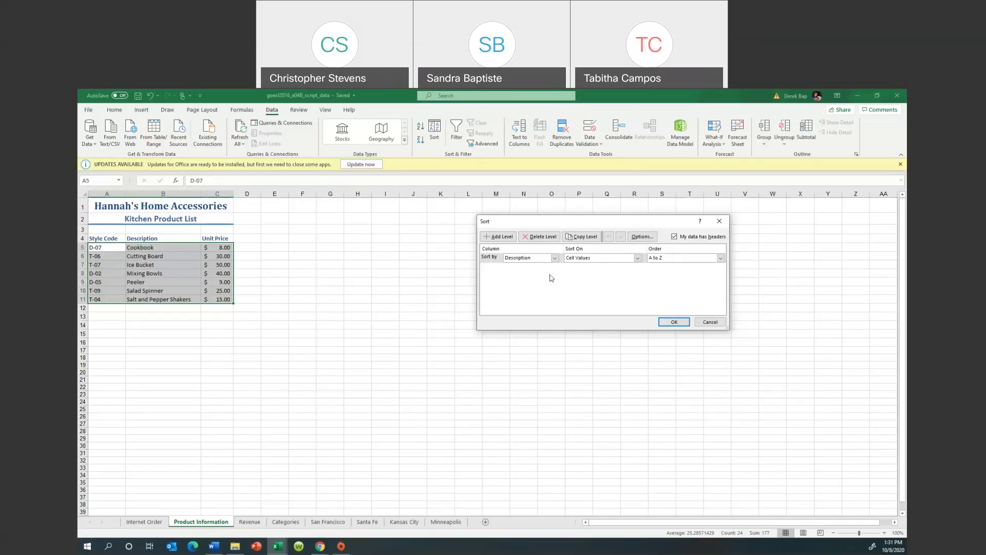
{"action": "left_click", "coordinate": [555, 257]}
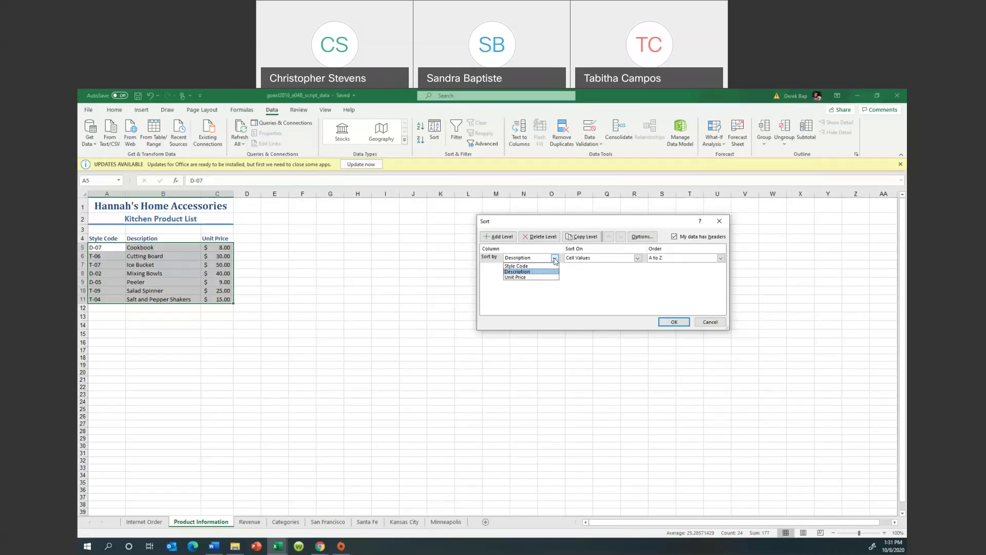
{"action": "left_click", "coordinate": [522, 268]}
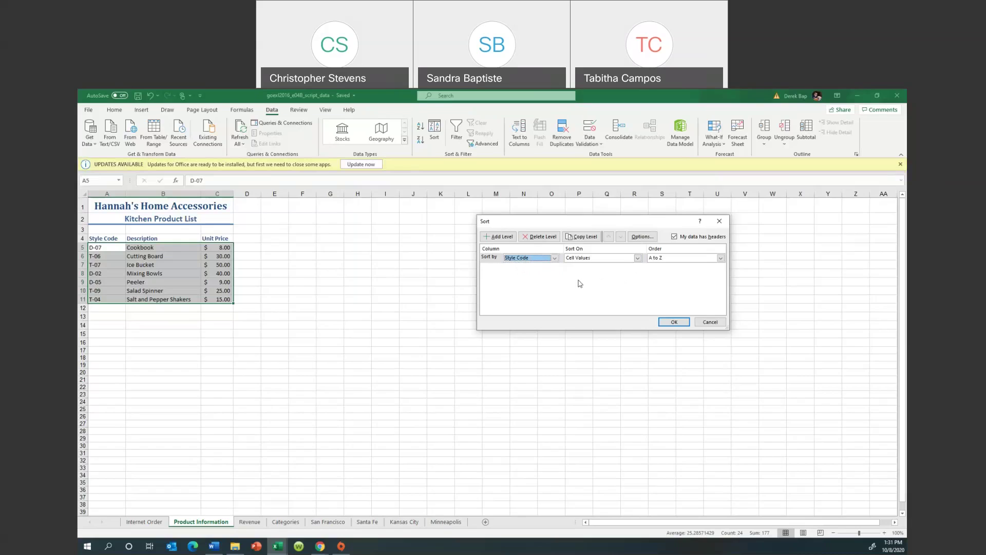
{"action": "left_click", "coordinate": [638, 259]}
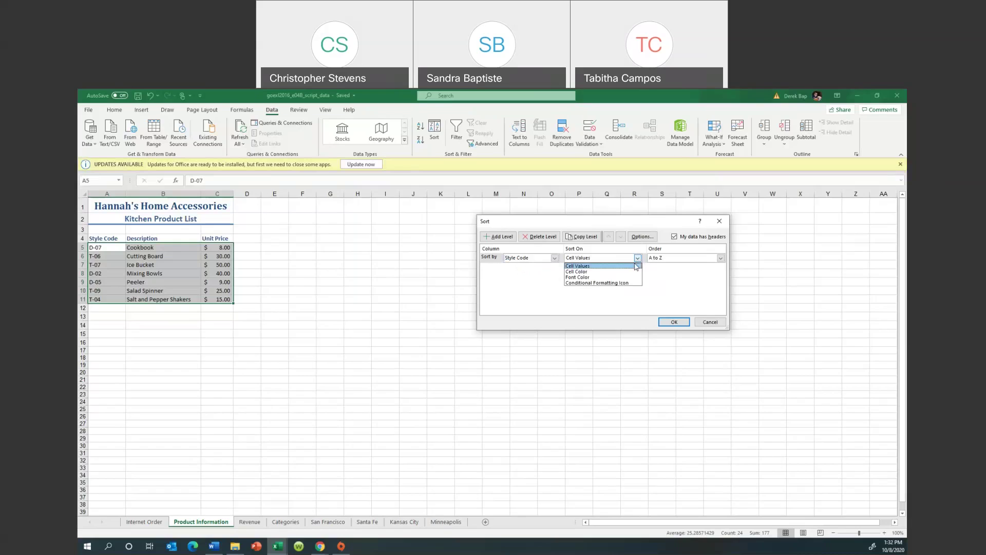
{"action": "left_click", "coordinate": [595, 267]}
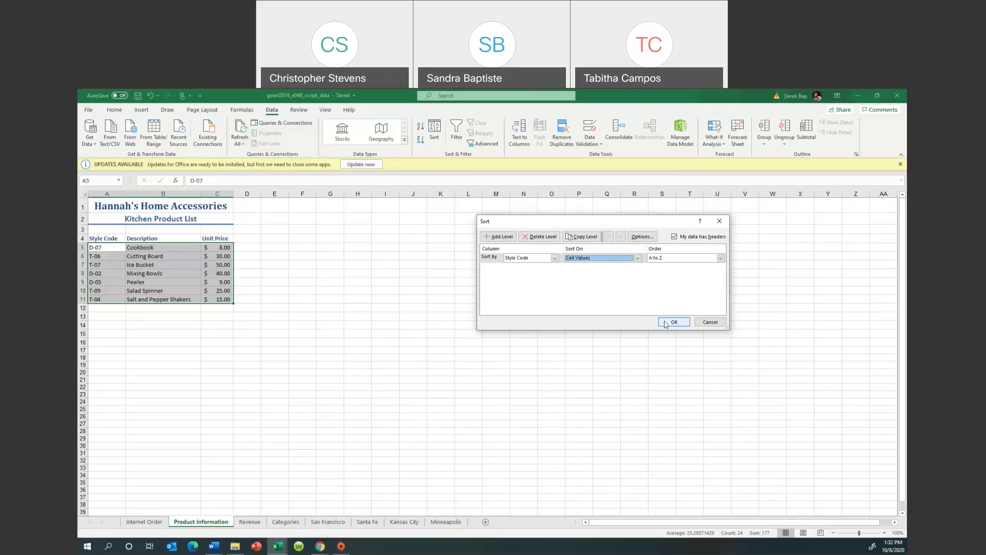
{"action": "left_click", "coordinate": [665, 323]}
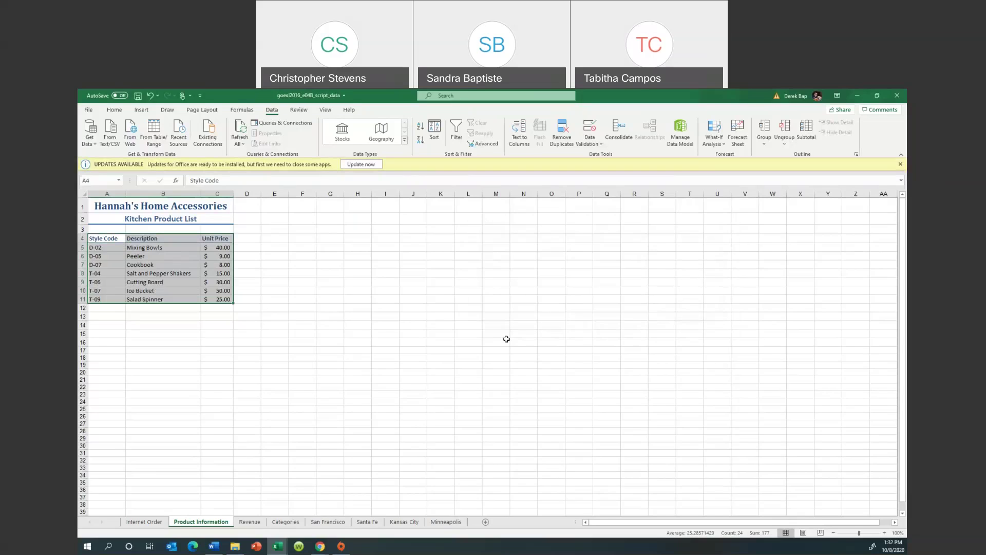
{"action": "left_click", "coordinate": [250, 265]}
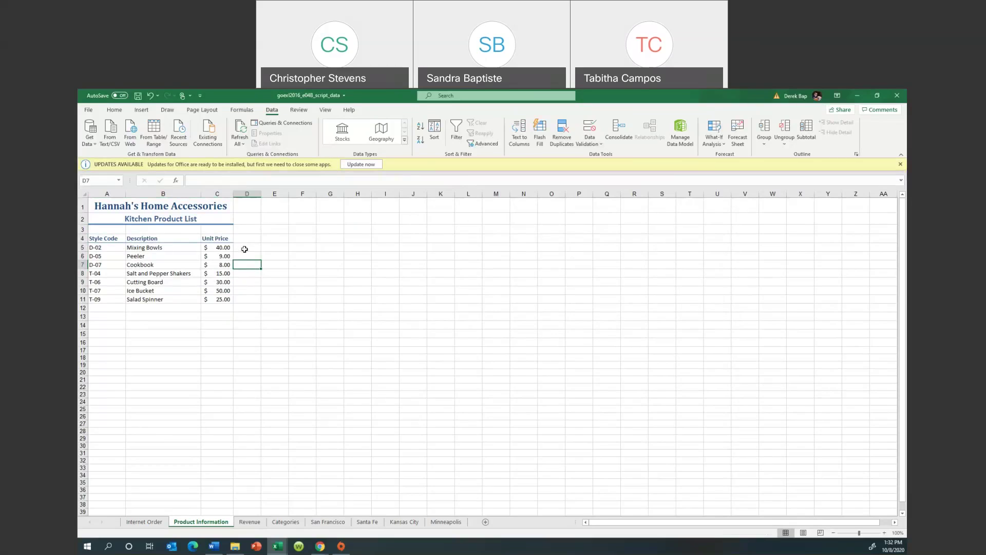
Enter item code T-04 in cell A9 of the Internet Order sheet
{"action": "left_click", "coordinate": [140, 521]}
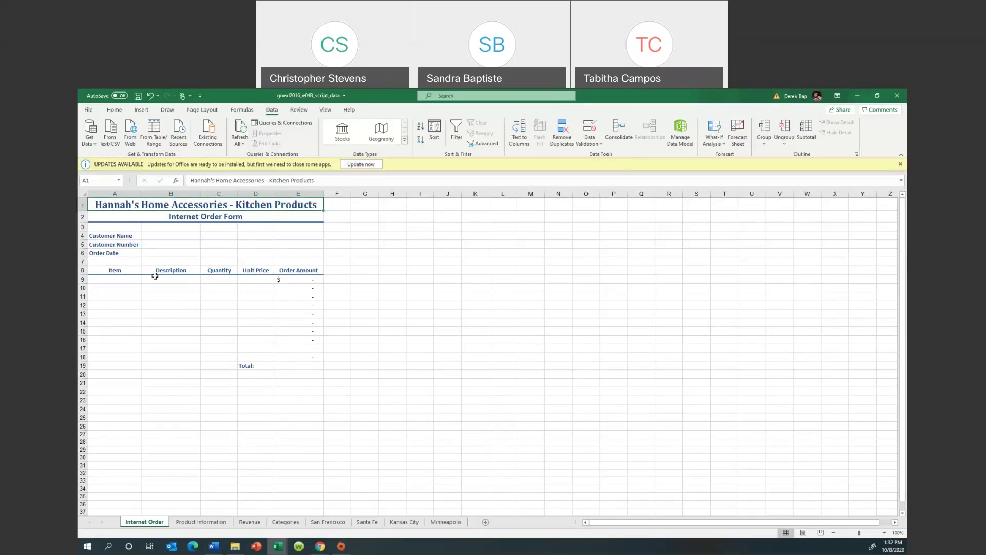
{"action": "left_click", "coordinate": [103, 280]}
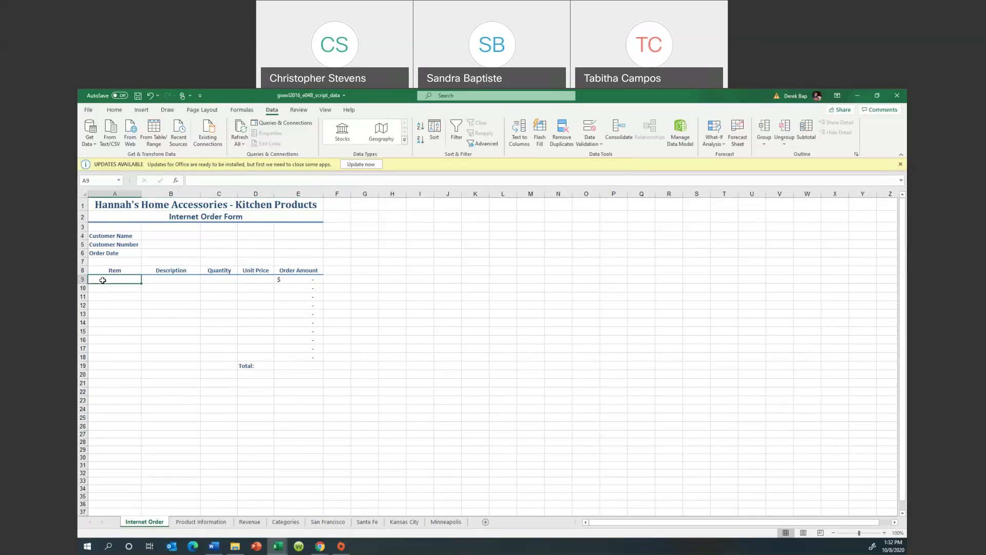
{"action": "type", "text": "T-04"}
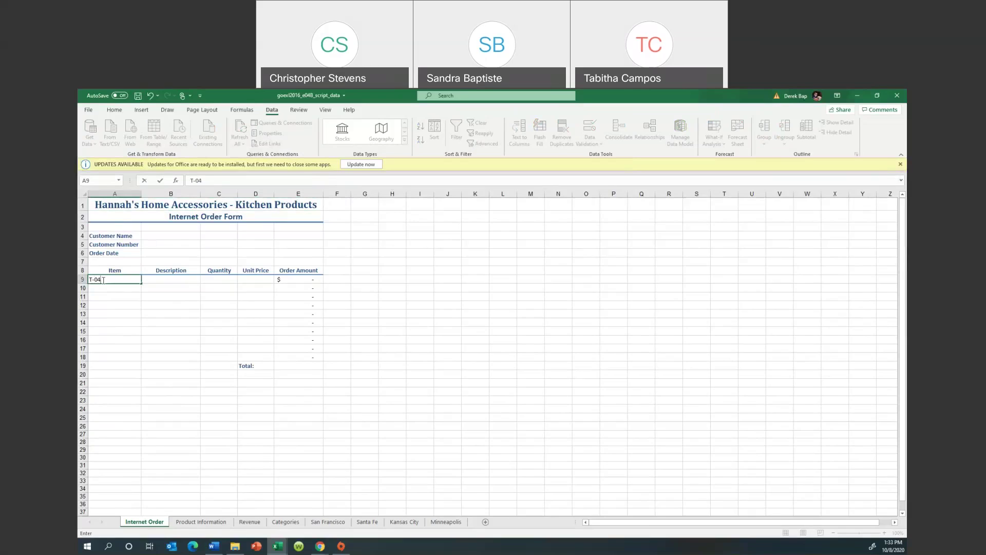
{"action": "key", "text": "Tab"}
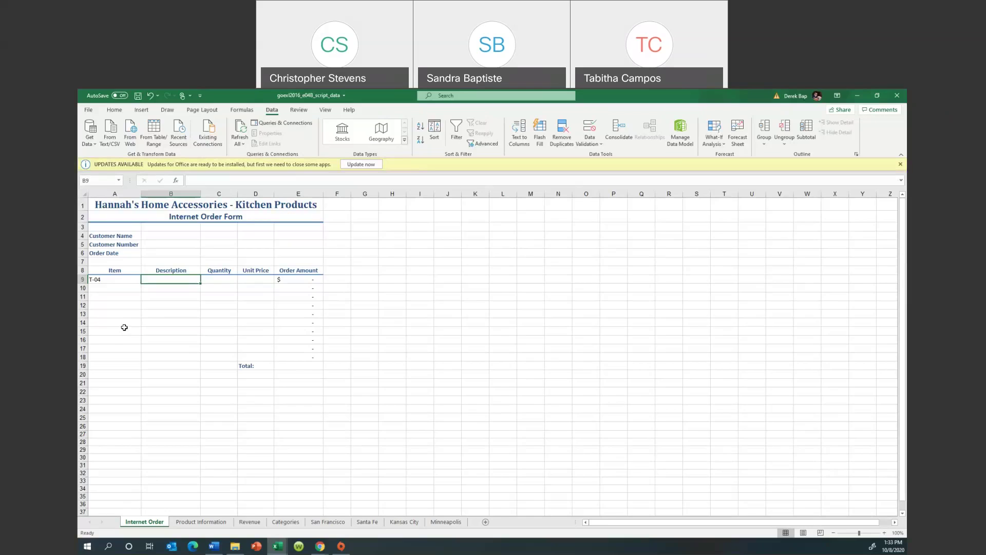
Insert the VLOOKUP function in cell B9 with A9 as the lookup value
{"action": "left_click", "coordinate": [247, 111]}
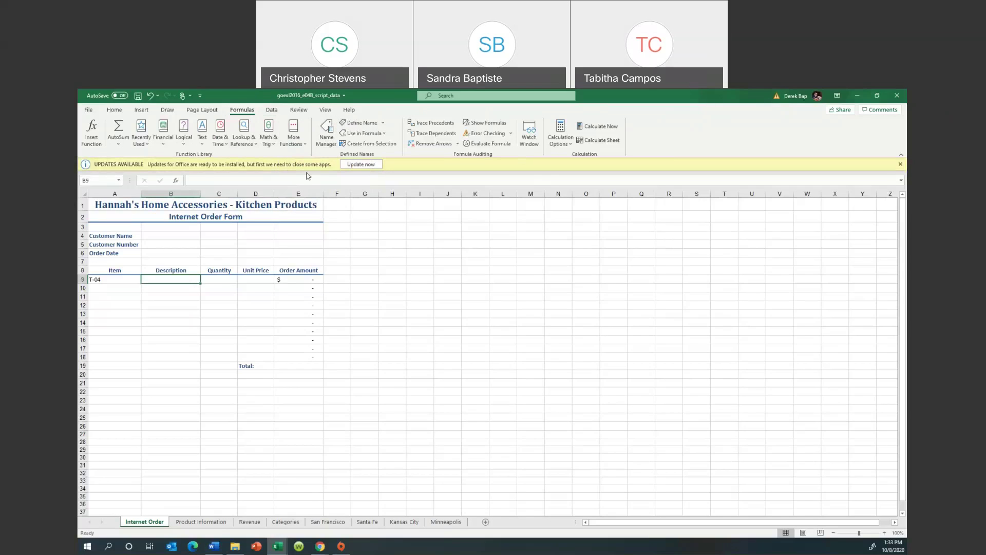
{"action": "left_click", "coordinate": [257, 146]}
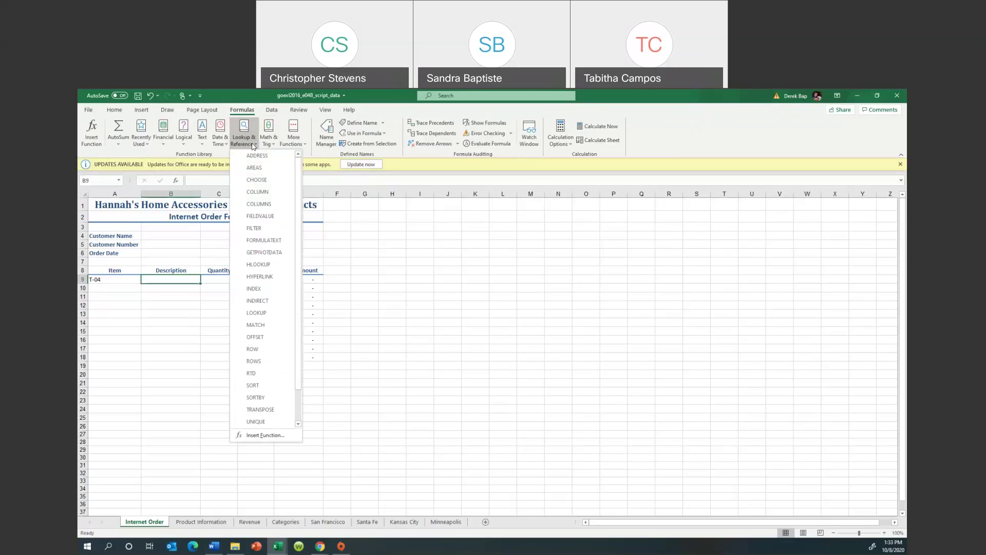
{"action": "scroll", "coordinate": [265, 337], "scroll_direction": "down", "scroll_amount": 1}
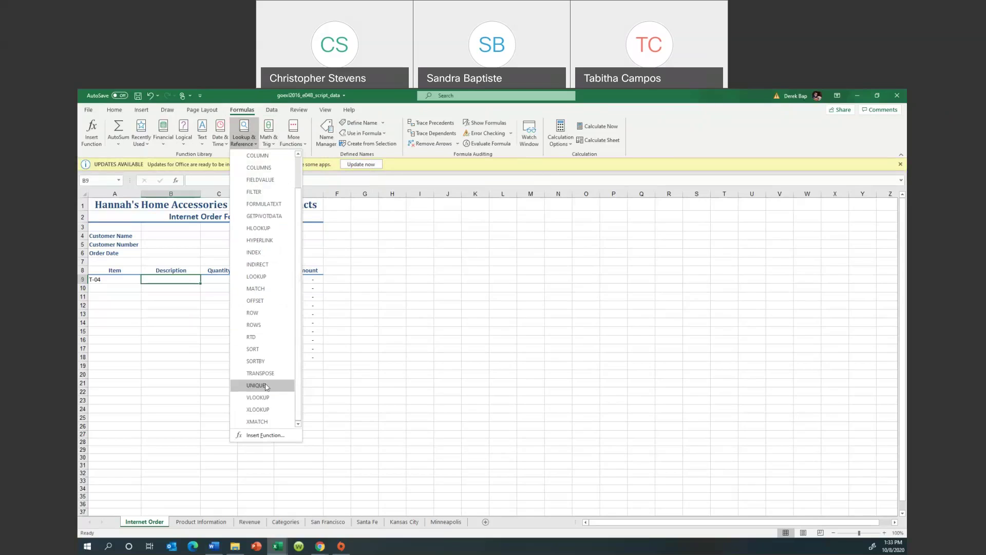
{"action": "left_click", "coordinate": [262, 398]}
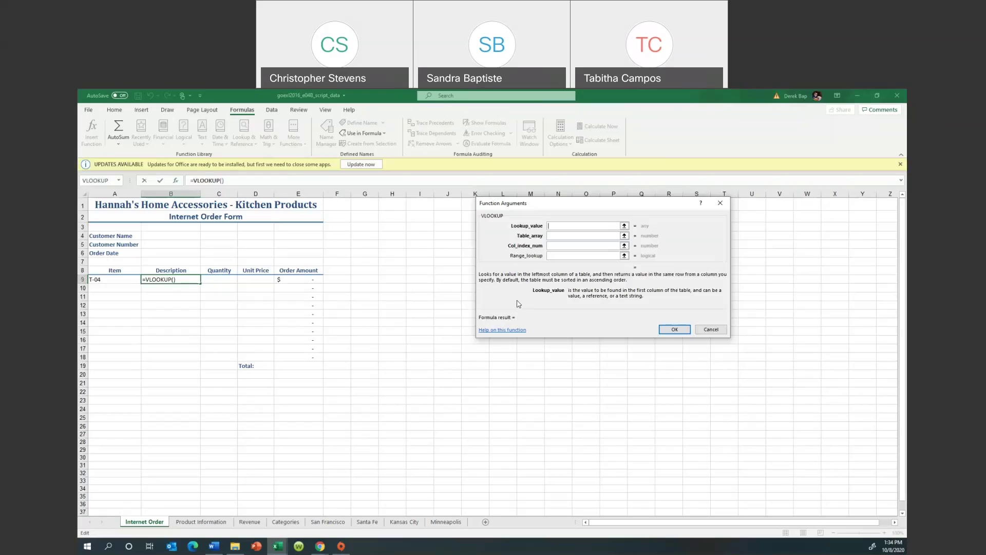
{"action": "type", "text": "A9"}
Set the VLOOKUP table array in B9 to range A4:C11 on the Product Information sheet
{"action": "left_click", "coordinate": [573, 236]}
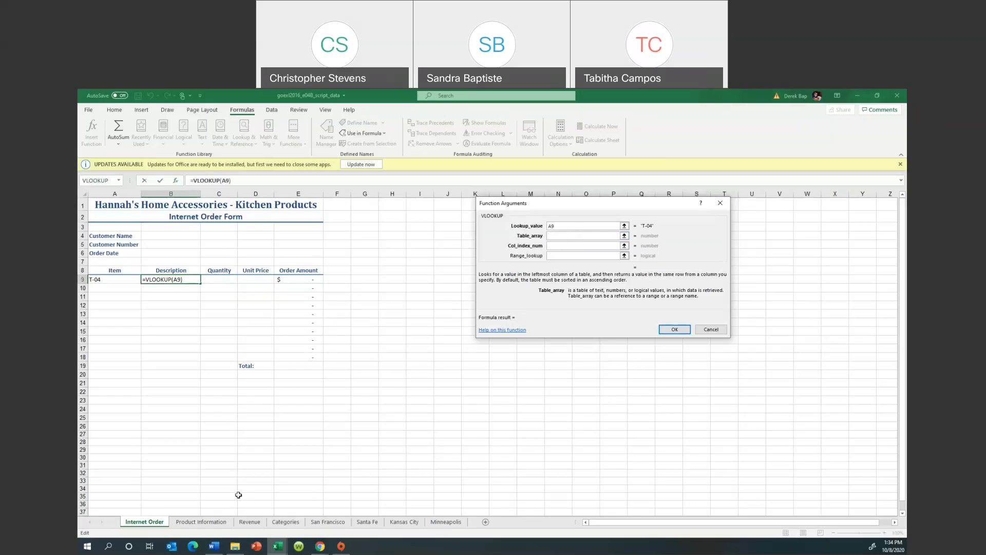
{"action": "left_click", "coordinate": [205, 522]}
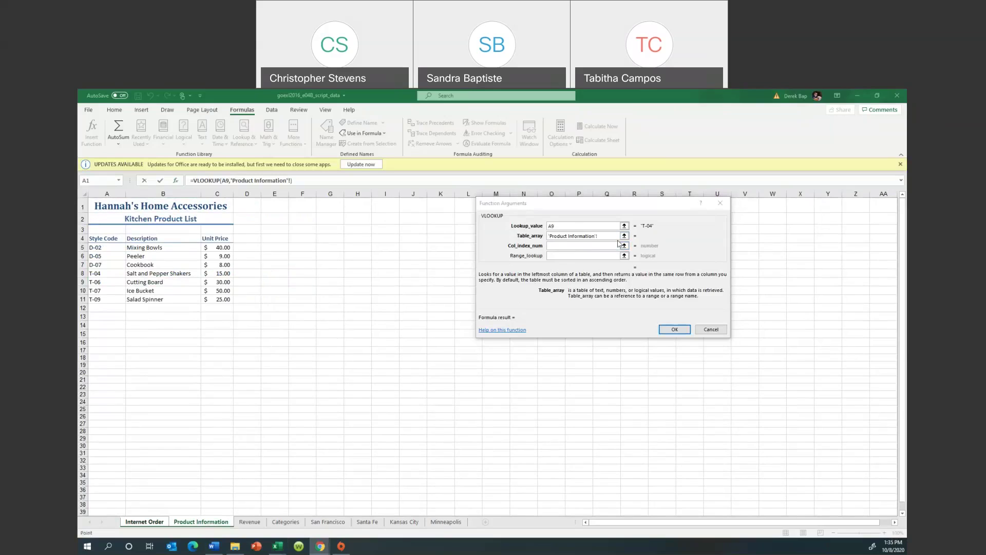
{"action": "left_click", "coordinate": [609, 237]}
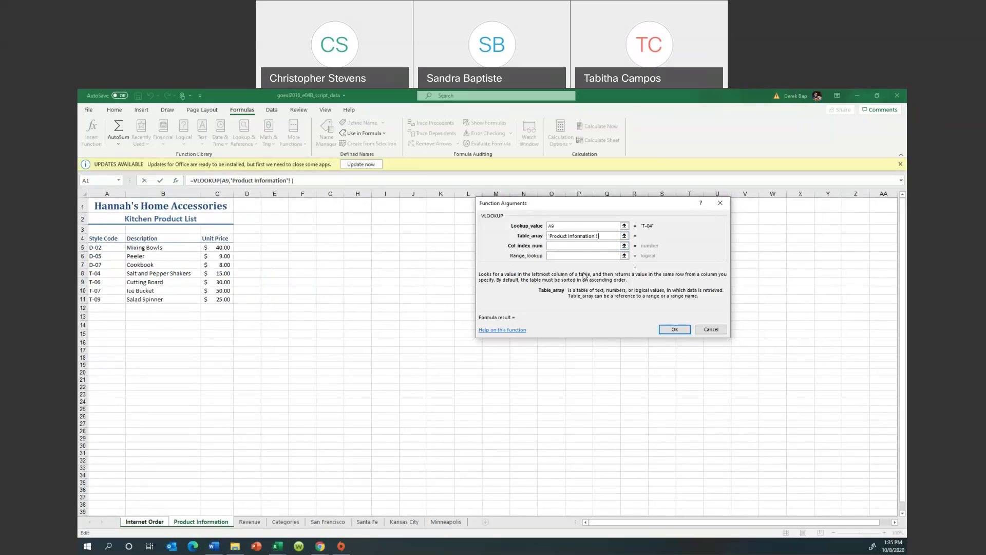
{"action": "type", "text": "A4:c11"}
Make the VLOOKUP table array reference absolute as $A$4:$C$11
{"action": "left_click", "coordinate": [599, 236]}
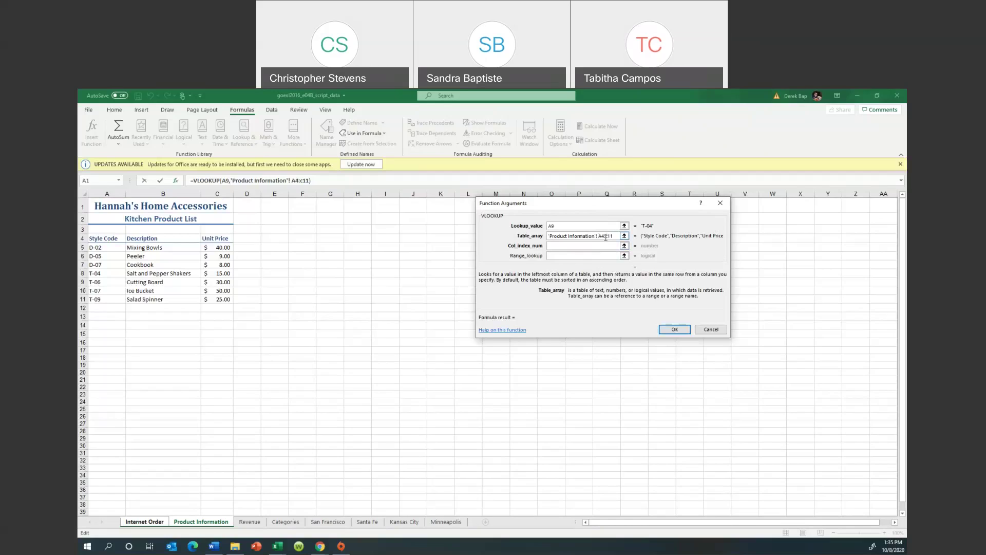
{"action": "type", "text": "$"}
{"action": "type", "text": "$"}
{"action": "type", "text": "$c"}
{"action": "type", "text": "$"}
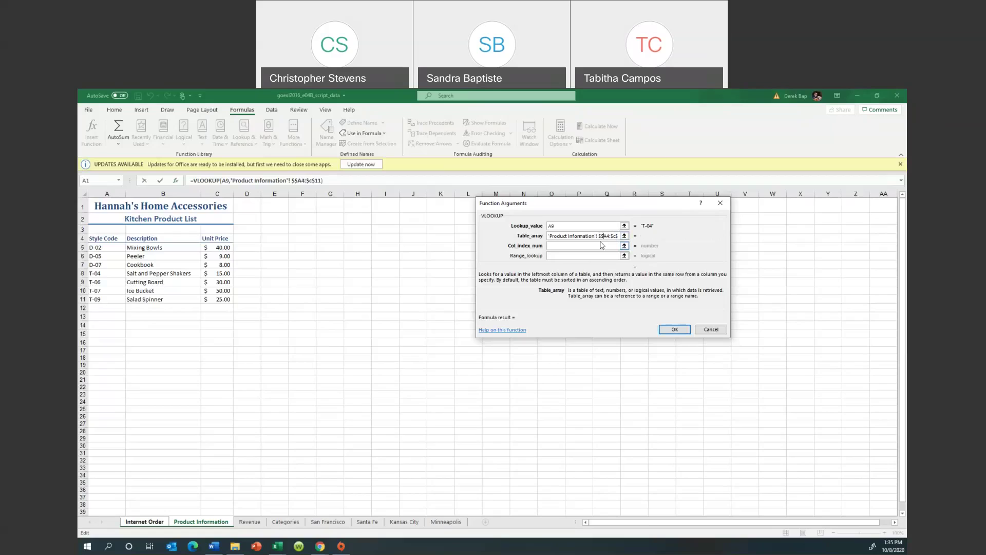
{"action": "key", "text": "BackSpace"}
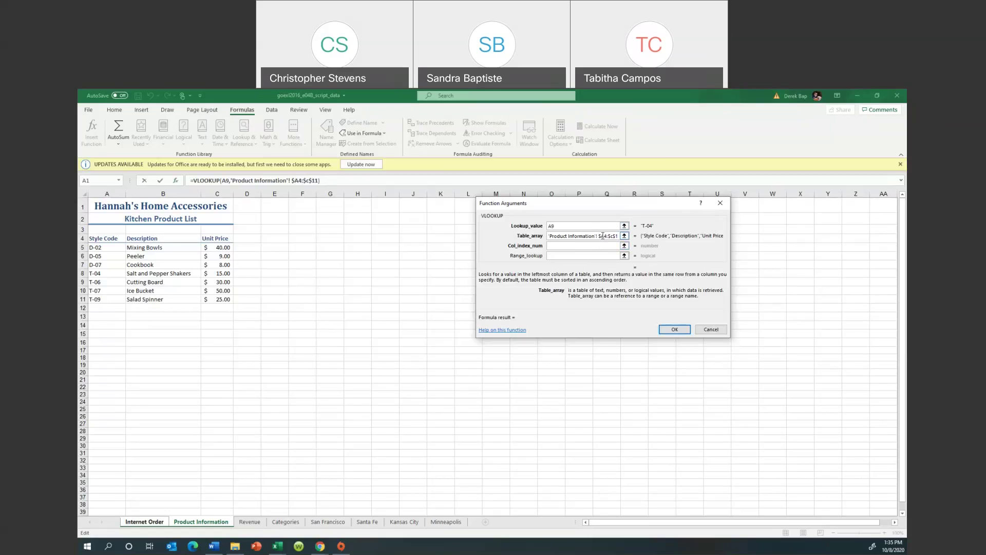
{"action": "left_click", "coordinate": [605, 235]}
{"action": "type", "text": "$"}
Set the VLOOKUP column index number to 2, leave the range lookup blank, and complete the function in B9
{"action": "left_click", "coordinate": [555, 244]}
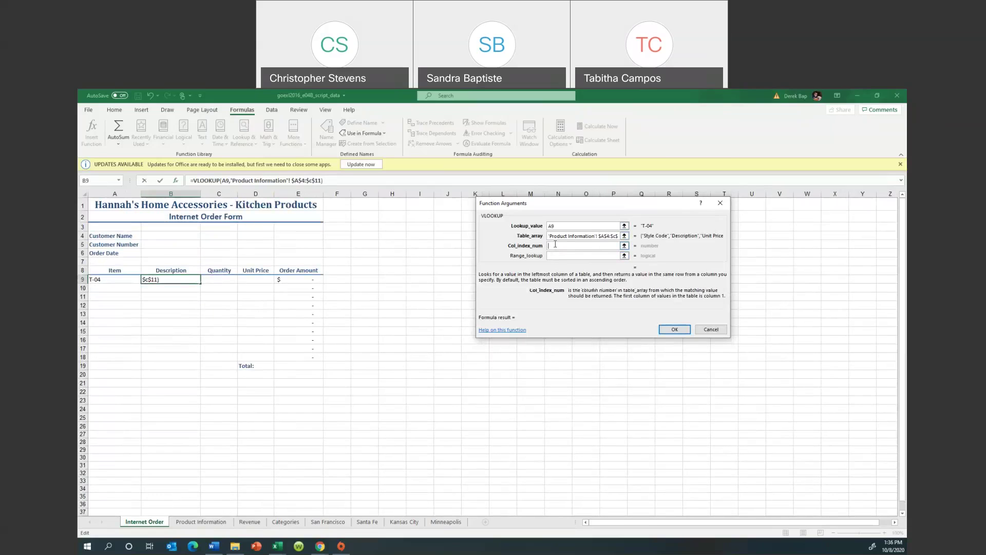
{"action": "left_click", "coordinate": [618, 236]}
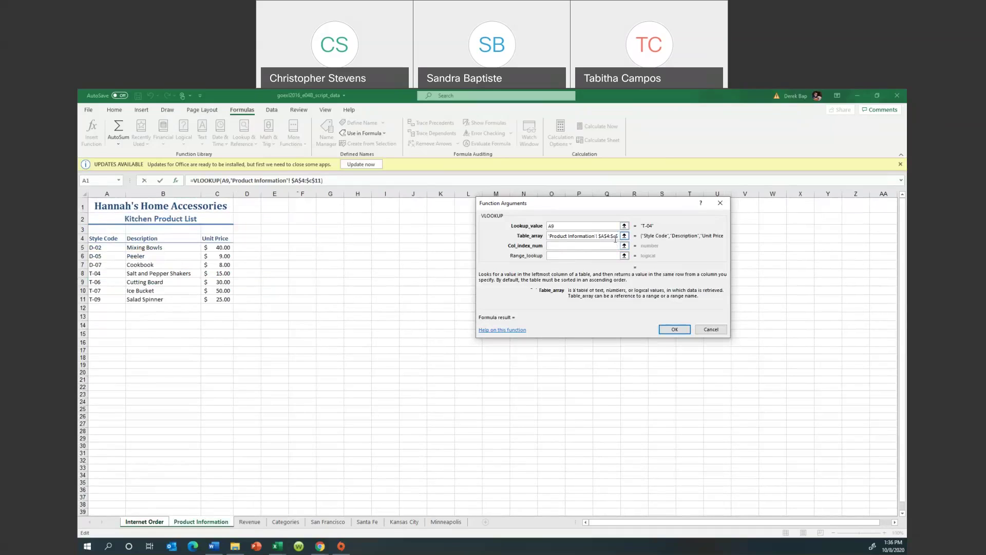
{"action": "left_click", "coordinate": [602, 245]}
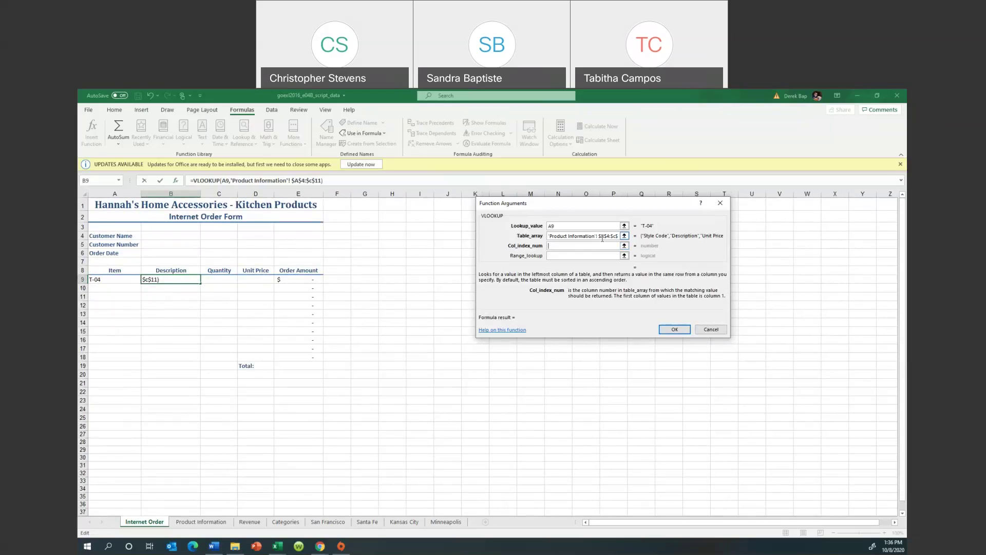
{"action": "type", "text": "2"}
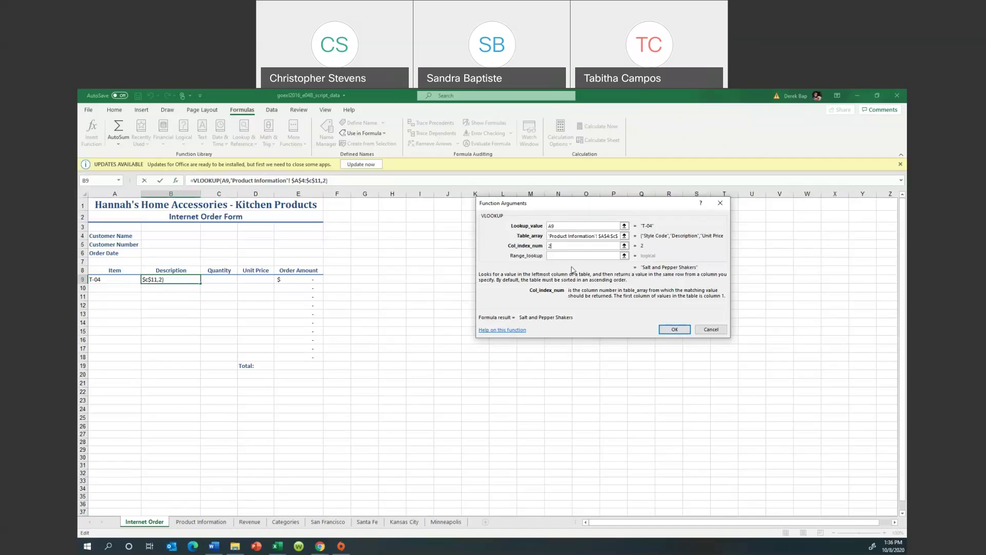
{"action": "left_click", "coordinate": [554, 256]}
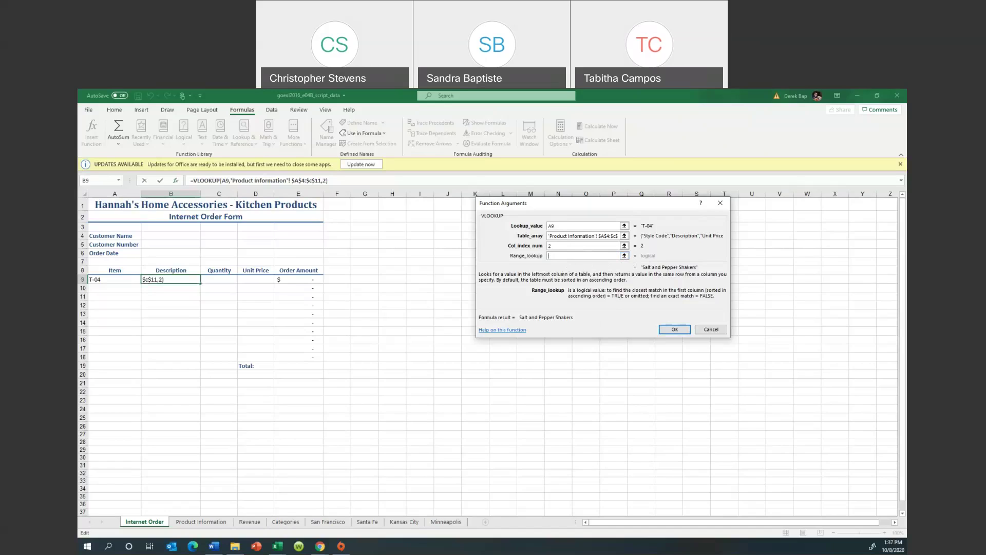
{"action": "key", "text": "alt+Tab"}
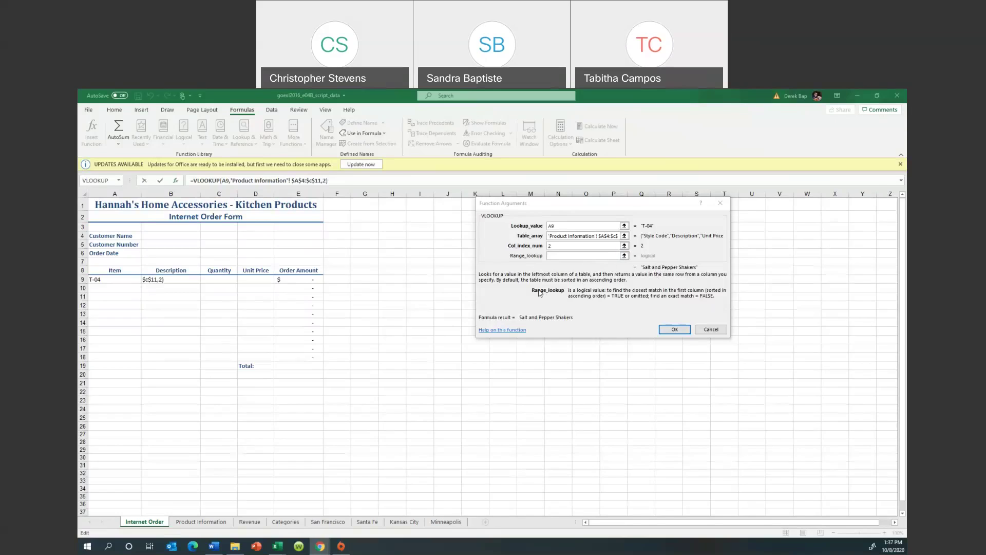
{"action": "left_click", "coordinate": [673, 328]}
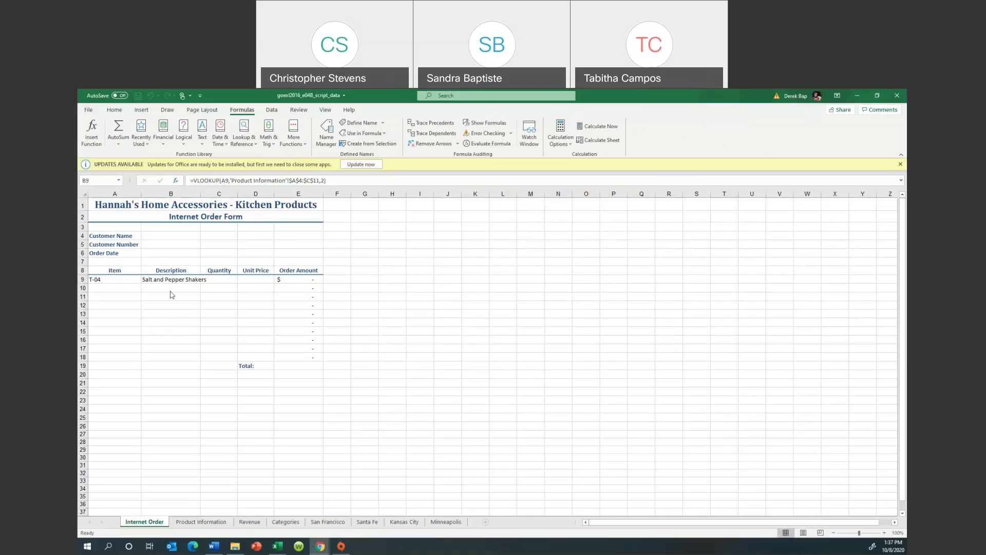
{"action": "left_click", "coordinate": [188, 524]}
{"action": "left_click", "coordinate": [188, 523]}
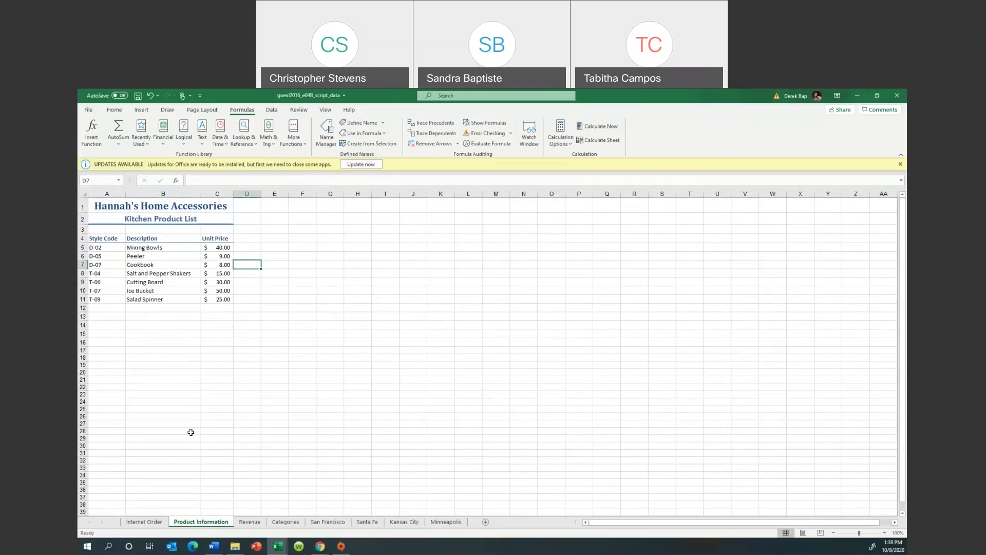
{"action": "left_click", "coordinate": [144, 521]}
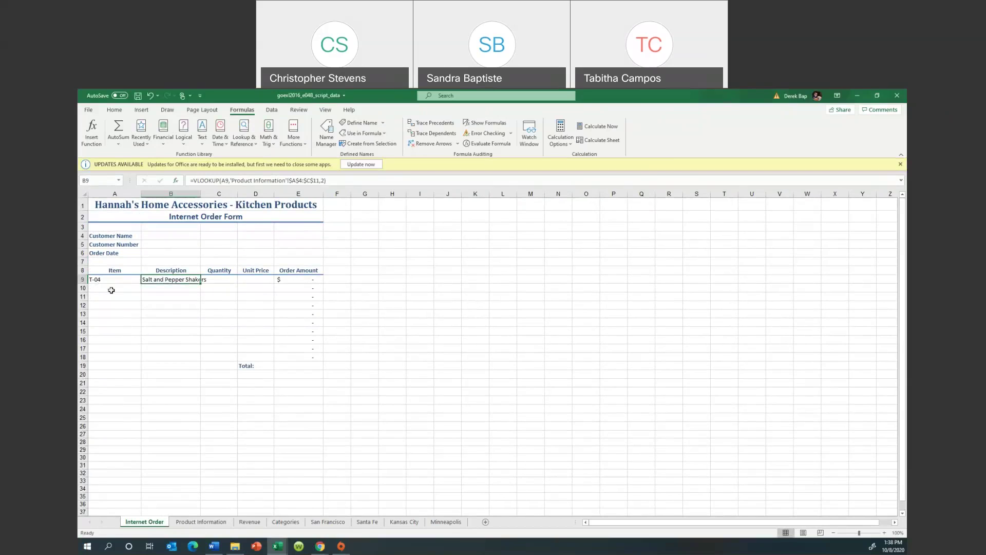
{"action": "left_click", "coordinate": [165, 291]}
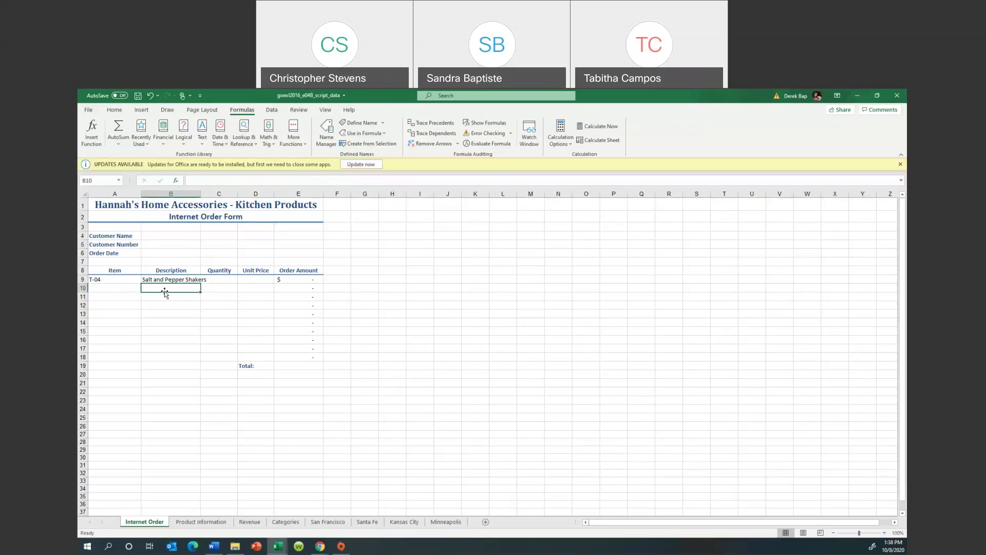
Fill the description lookup formula from B9 down to B18 and autofit the width of column B
{"action": "left_click", "coordinate": [168, 279]}
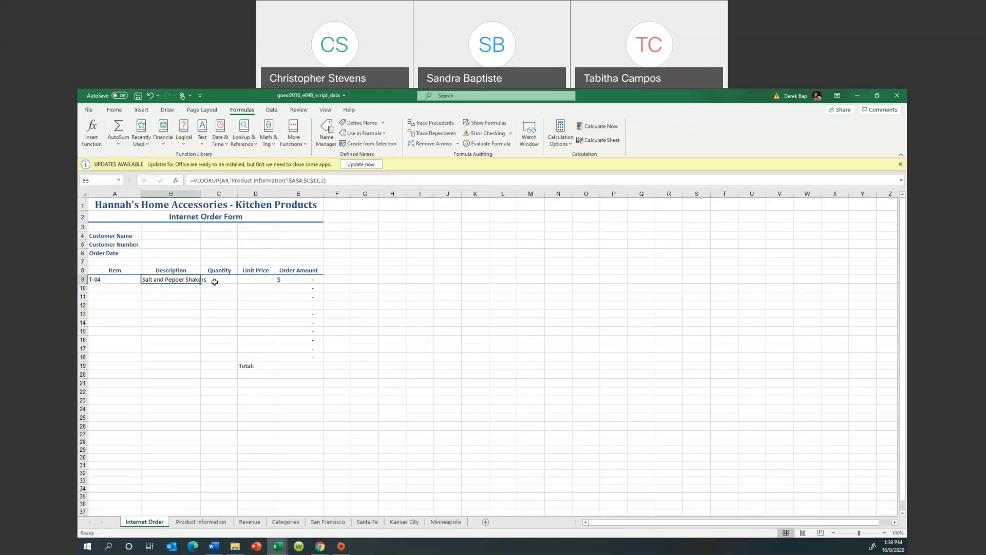
{"action": "left_click_drag", "start_coordinate": [202, 283], "coordinate": [202, 365]}
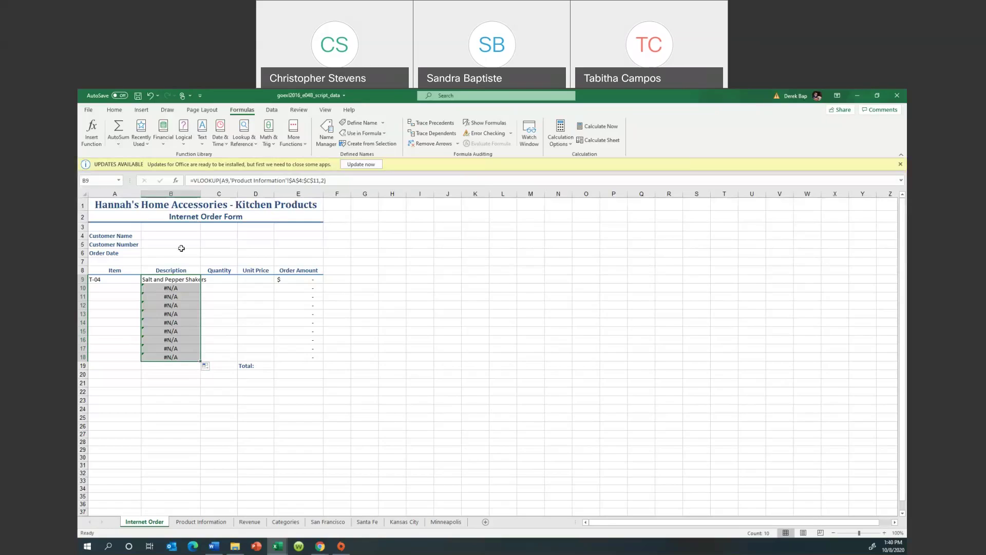
{"action": "double_click", "coordinate": [201, 191]}
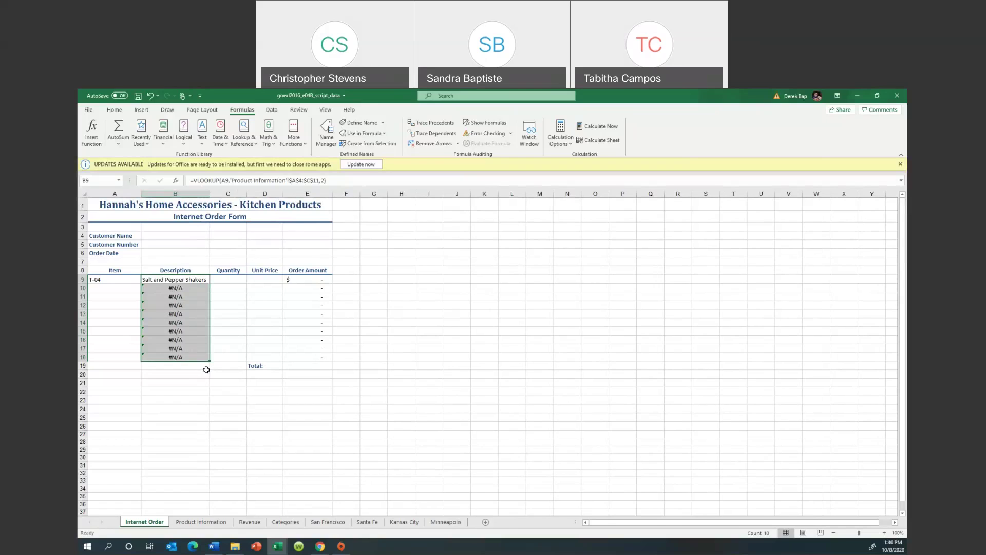
Enter quantity 12 in C9 and begin a VLOOKUP formula in D9 with A9 as the lookup value
{"action": "left_click", "coordinate": [224, 279]}
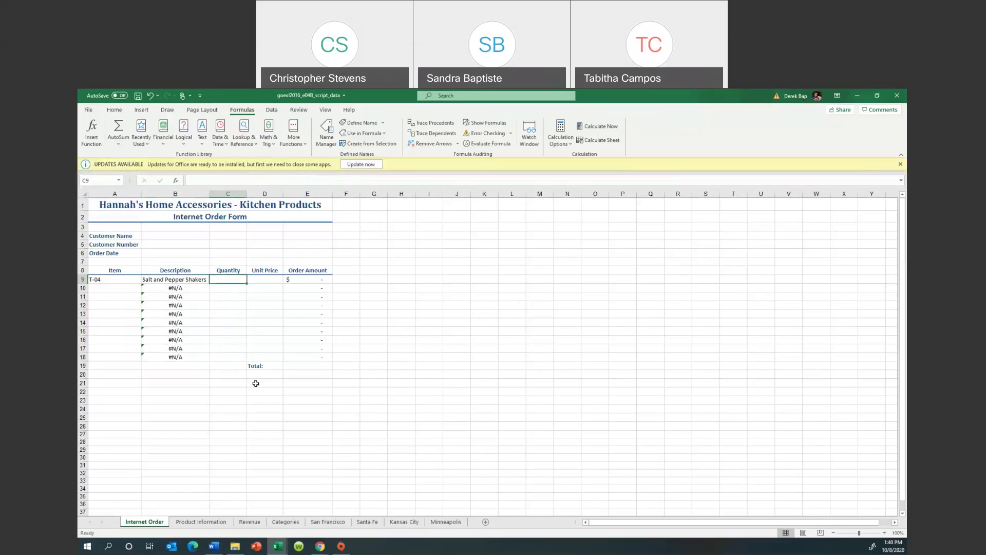
{"action": "type", "text": "12"}
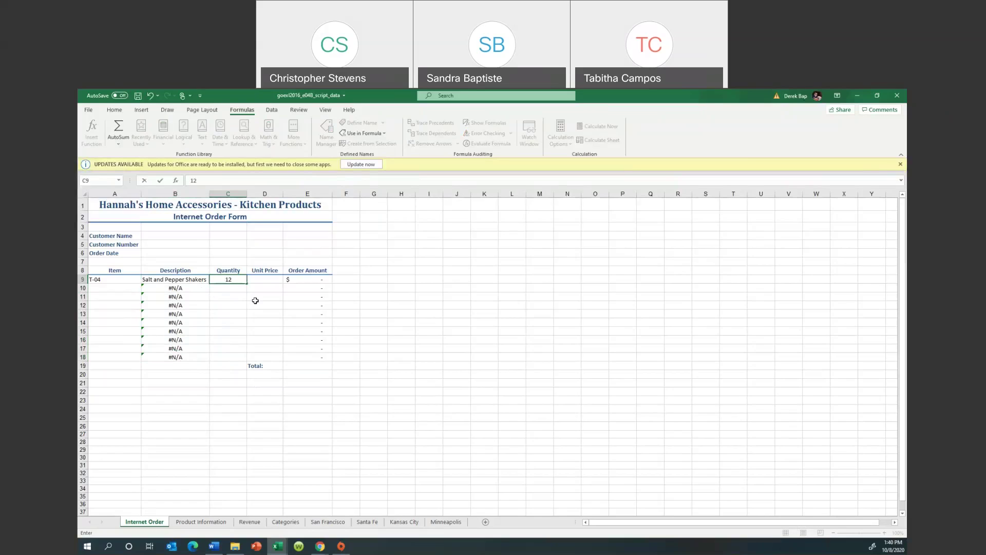
{"action": "left_click", "coordinate": [272, 279]}
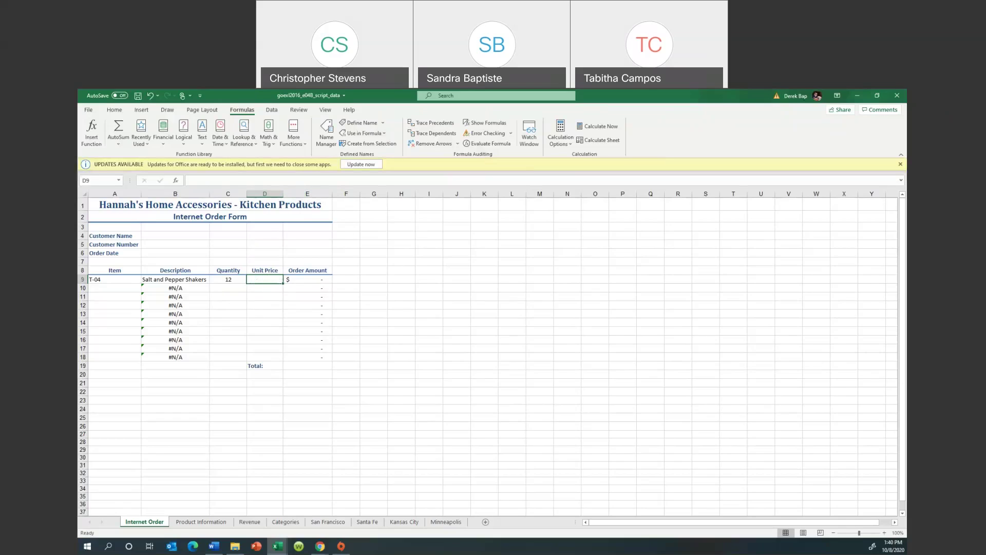
{"action": "type", "text": "=v"}
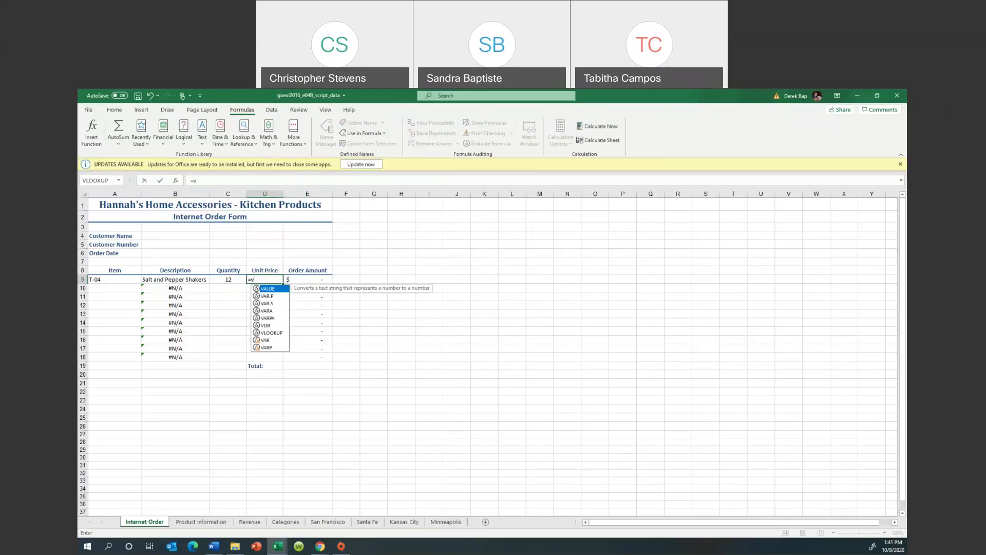
{"action": "double_click", "coordinate": [276, 333]}
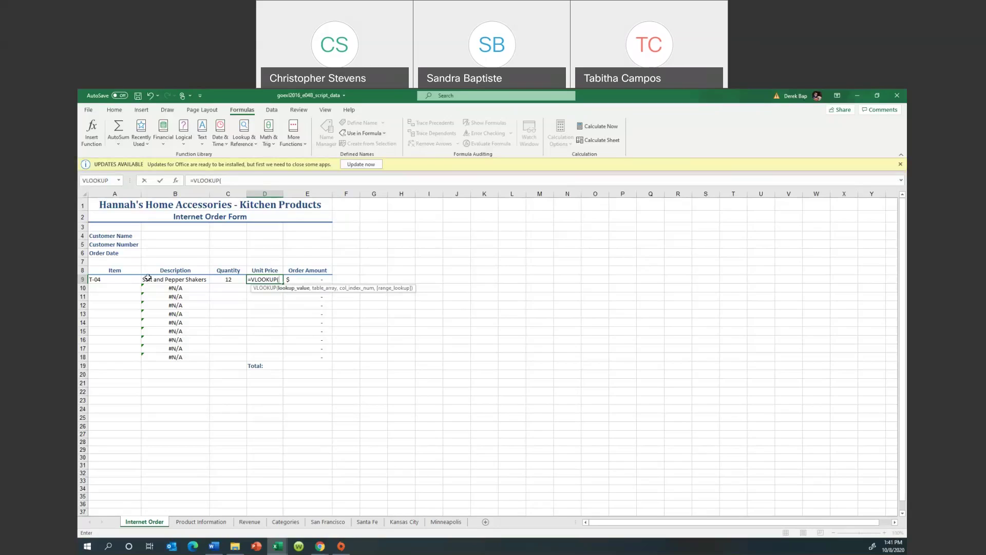
{"action": "left_click", "coordinate": [124, 279]}
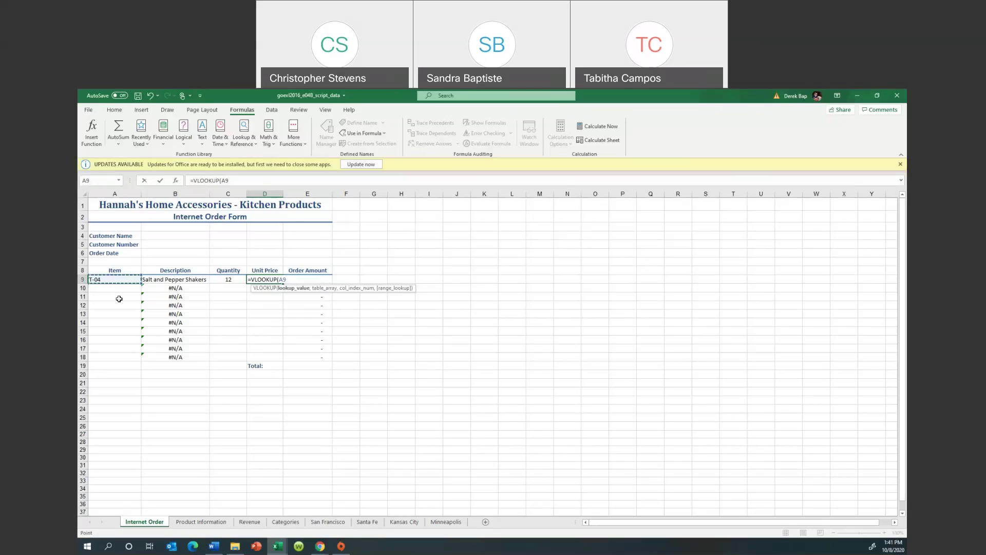
{"action": "type", "text": ","}
Complete the D9 formula with the absolute table array $A$4:$C$11 on the Product Information sheet and column index 3
{"action": "left_click", "coordinate": [202, 522]}
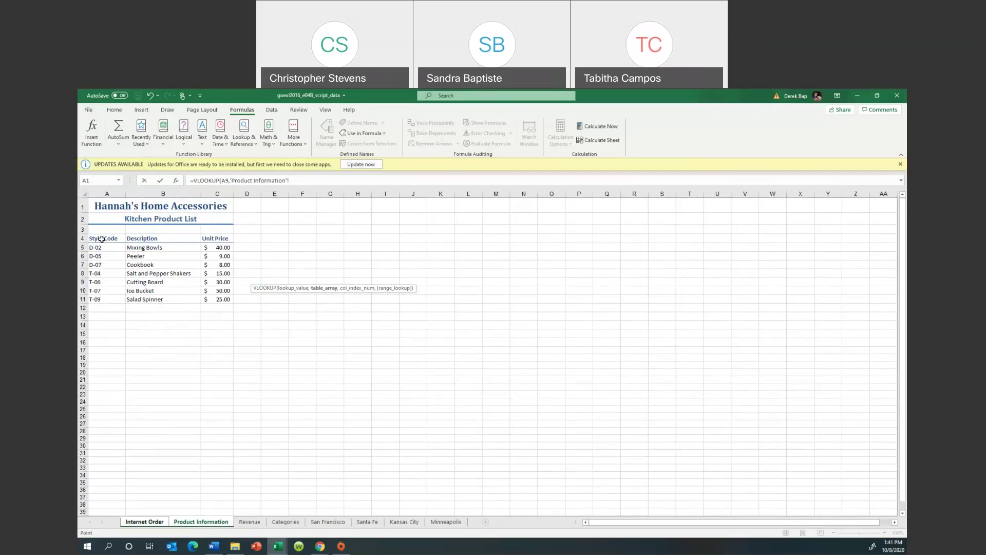
{"action": "left_click", "coordinate": [102, 239]}
{"action": "mouse_move", "coordinate": [101, 240]}
{"action": "left_mouse_down"}
{"action": "mouse_move", "coordinate": [141, 239]}
{"action": "mouse_move", "coordinate": [117, 240]}
{"action": "left_mouse_up"}
{"action": "left_click_drag", "start_coordinate": [119, 240], "coordinate": [217, 300]}
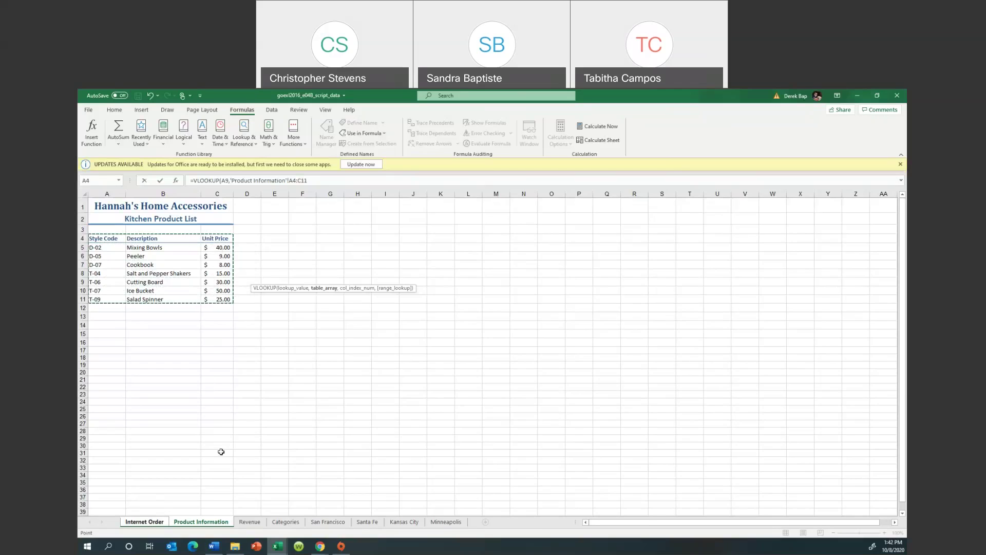
{"action": "key", "text": "F4"}
{"action": "type", "text": ",3"}
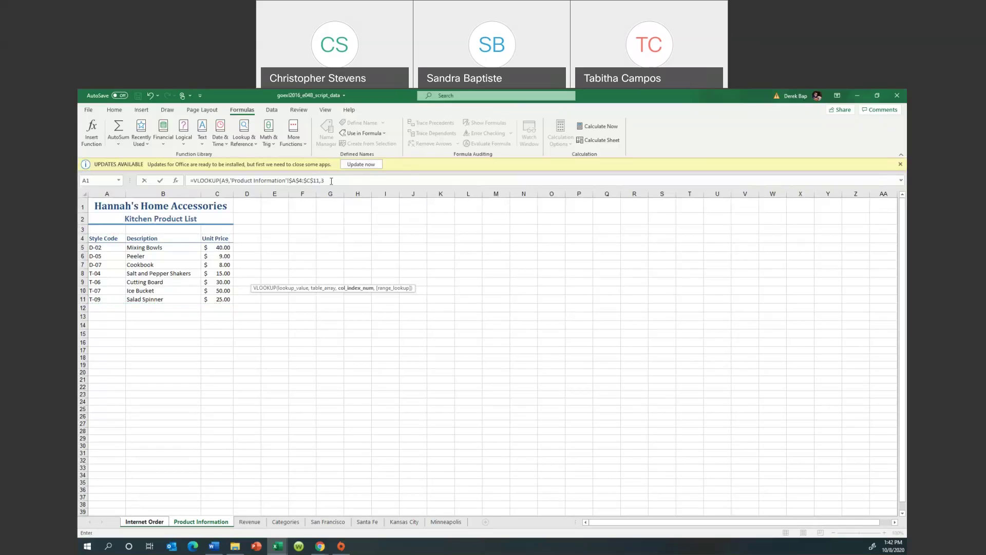
{"action": "key", "text": "Return"}
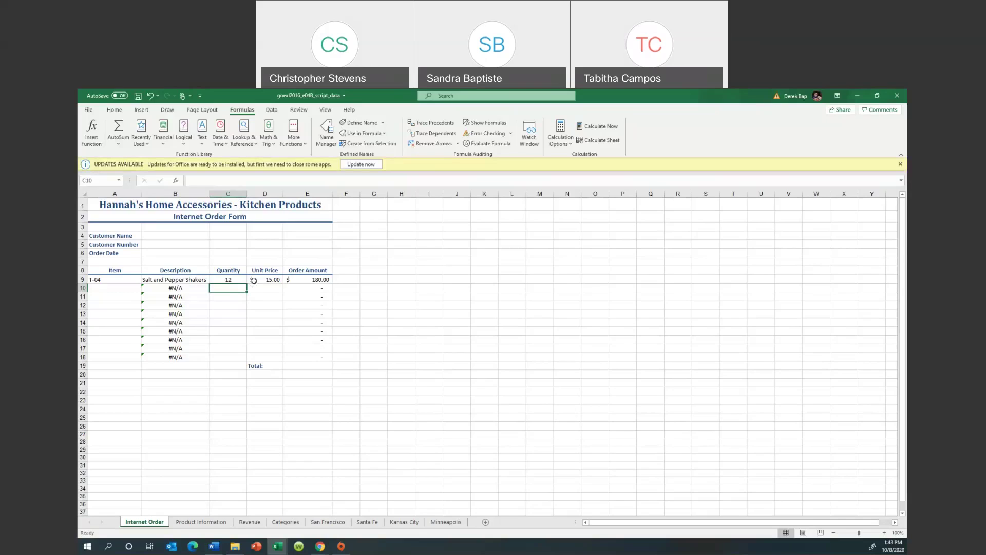
Fill the unit price lookup formula from D9 down to D18
{"action": "left_click", "coordinate": [241, 280]}
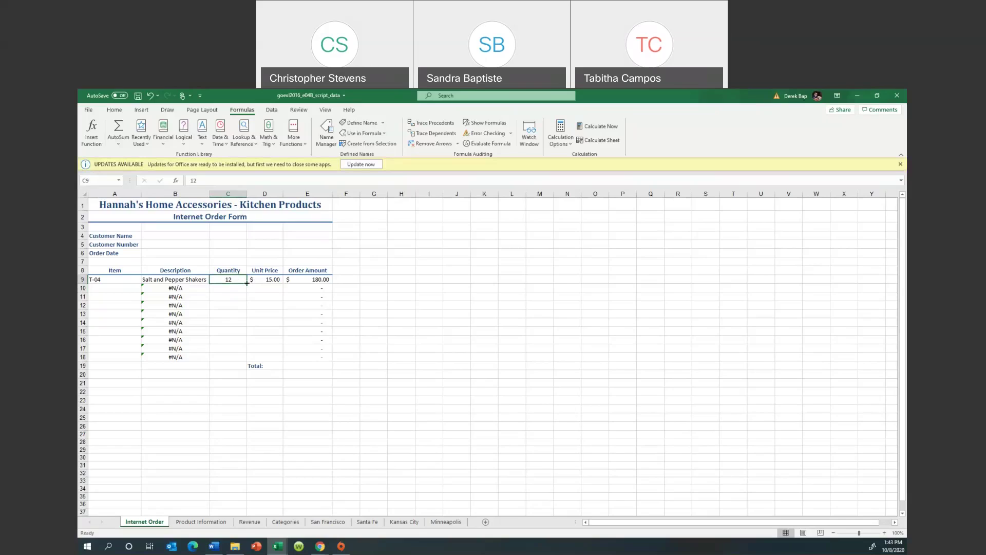
{"action": "left_click", "coordinate": [270, 279]}
{"action": "mouse_move", "coordinate": [283, 283]}
{"action": "left_mouse_down"}
{"action": "mouse_move", "coordinate": [278, 332]}
{"action": "mouse_move", "coordinate": [285, 300]}
{"action": "left_mouse_up"}
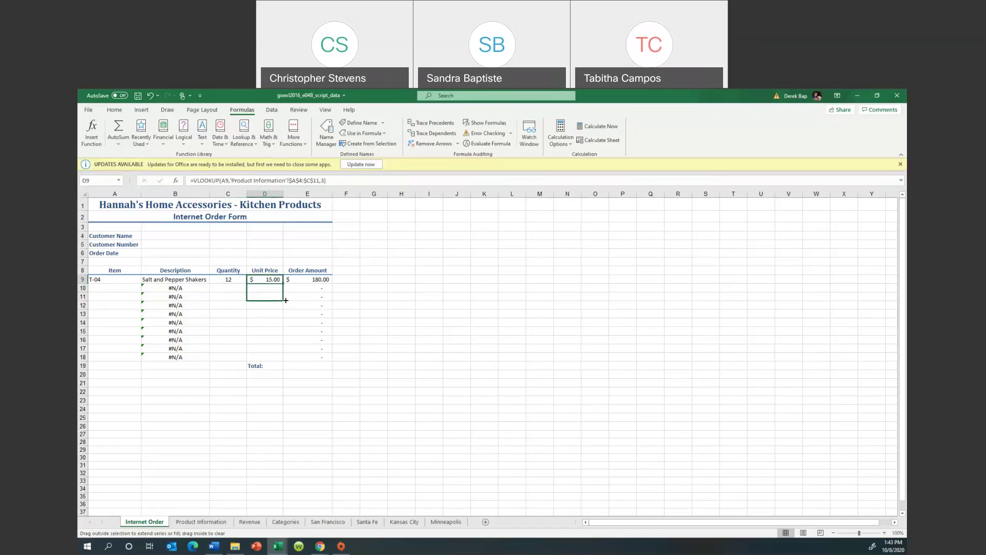
{"action": "left_click_drag", "start_coordinate": [286, 300], "coordinate": [287, 364]}
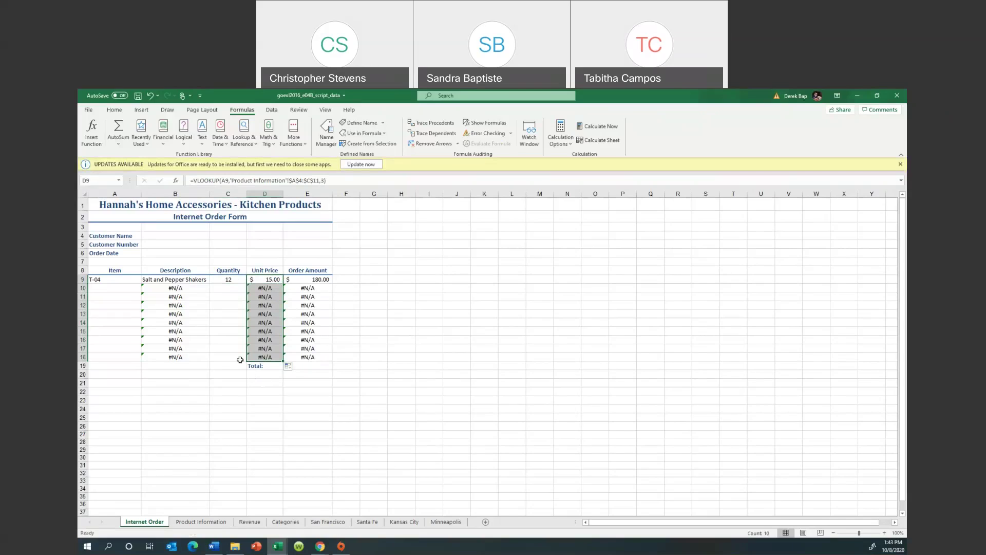
Enter item code D-07 in cell A10 of the Internet Order sheet
{"action": "left_click", "coordinate": [105, 291]}
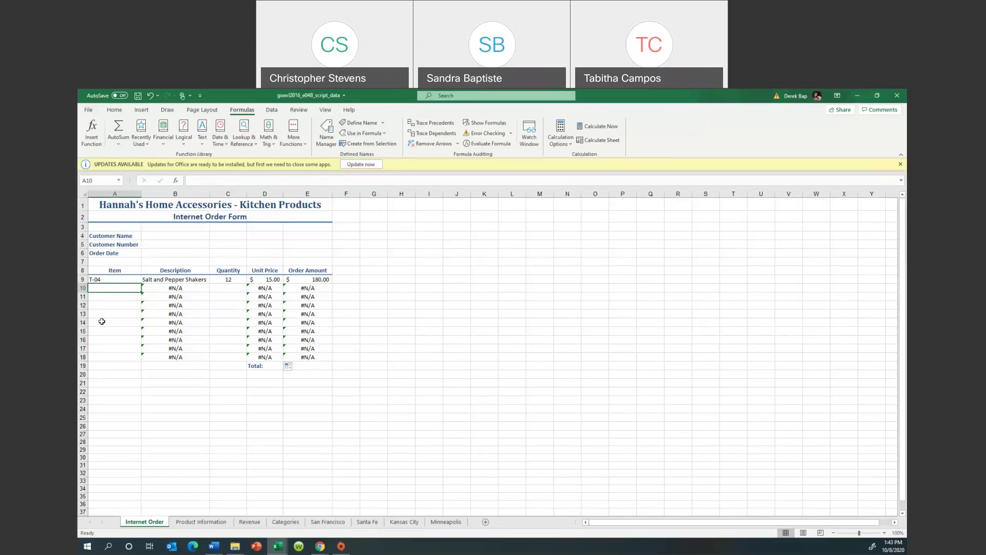
{"action": "type", "text": "D"}
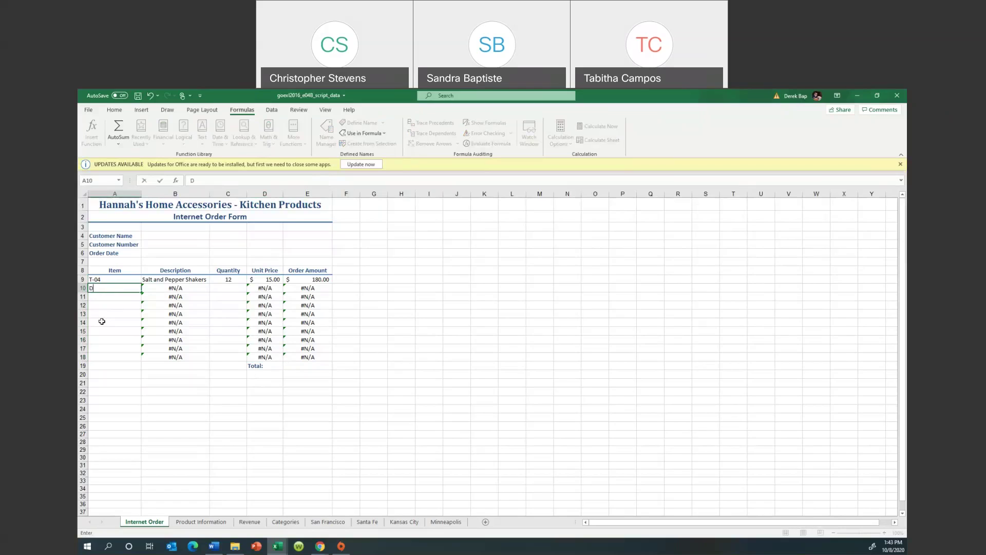
{"action": "type", "text": "-07"}
{"action": "key", "text": "Return"}
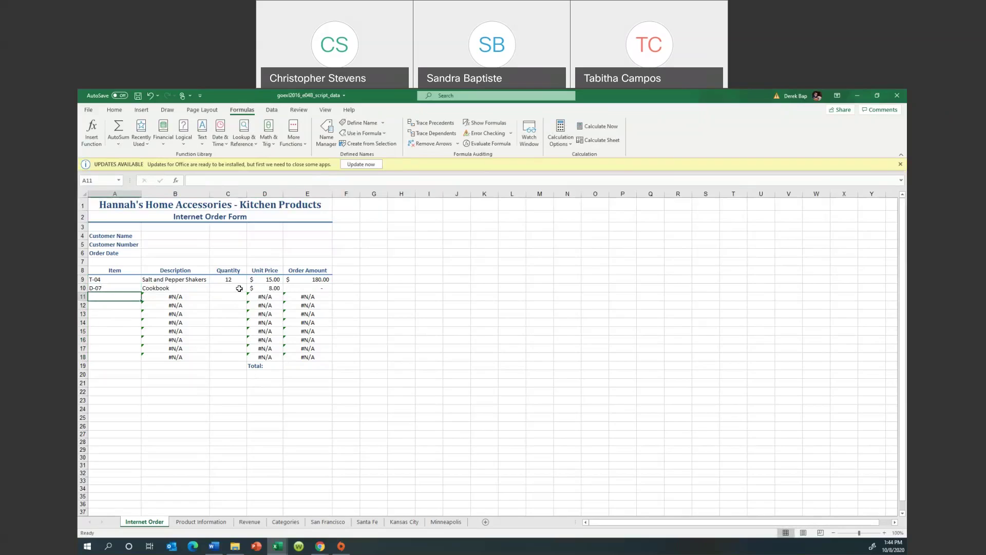
Enter quantity 24 for the Cookbook in C10 and check its order amount formula in E10
{"action": "left_click", "coordinate": [240, 288]}
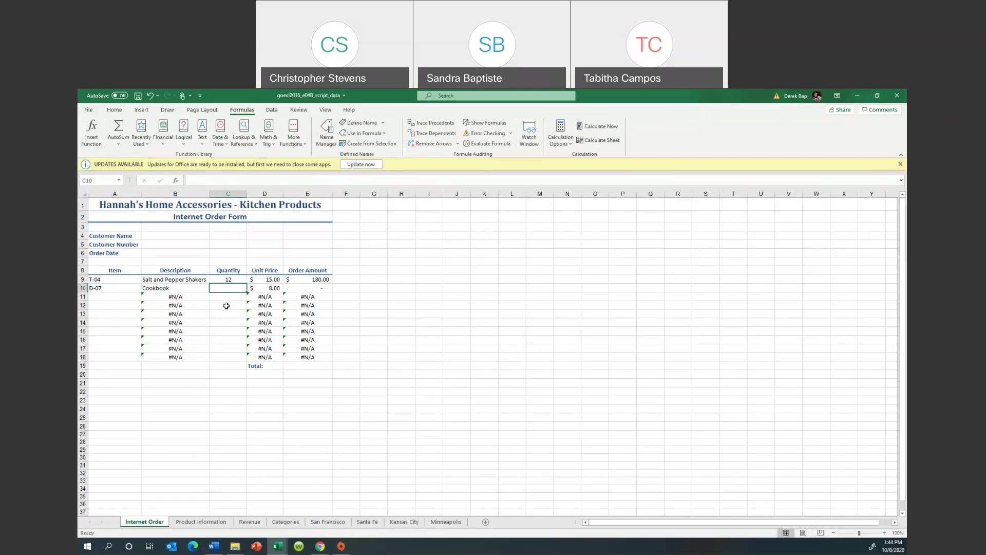
{"action": "type", "text": "24"}
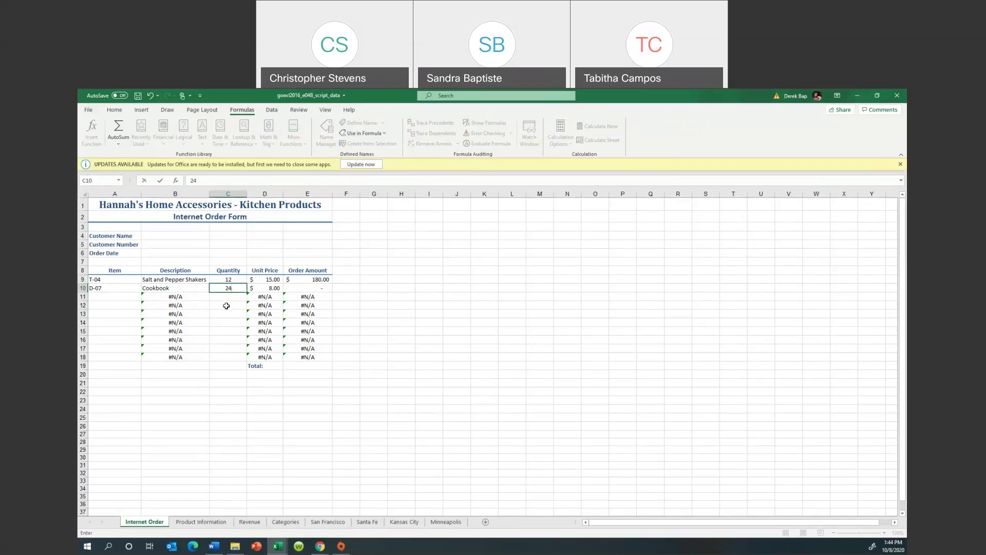
{"action": "key", "text": "Return"}
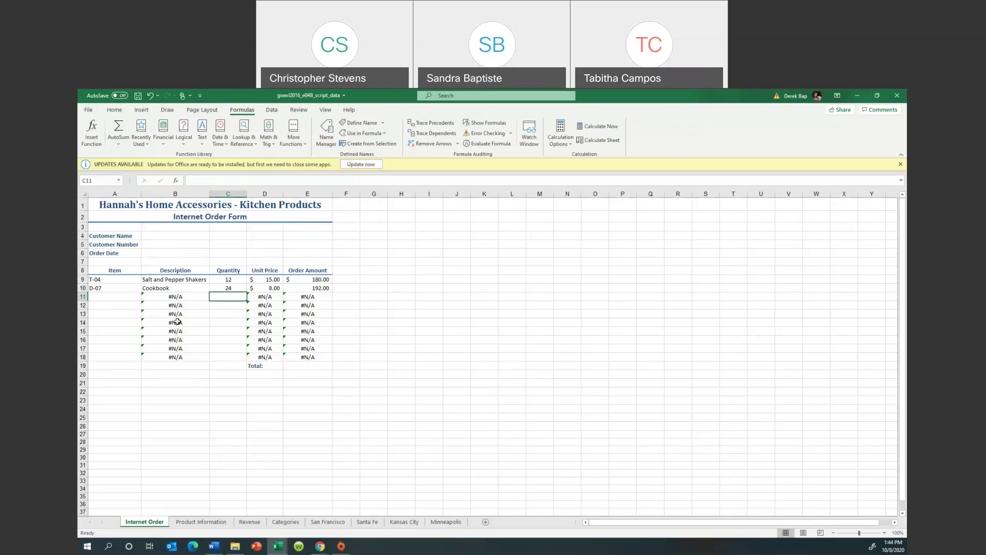
{"action": "left_click", "coordinate": [319, 289]}
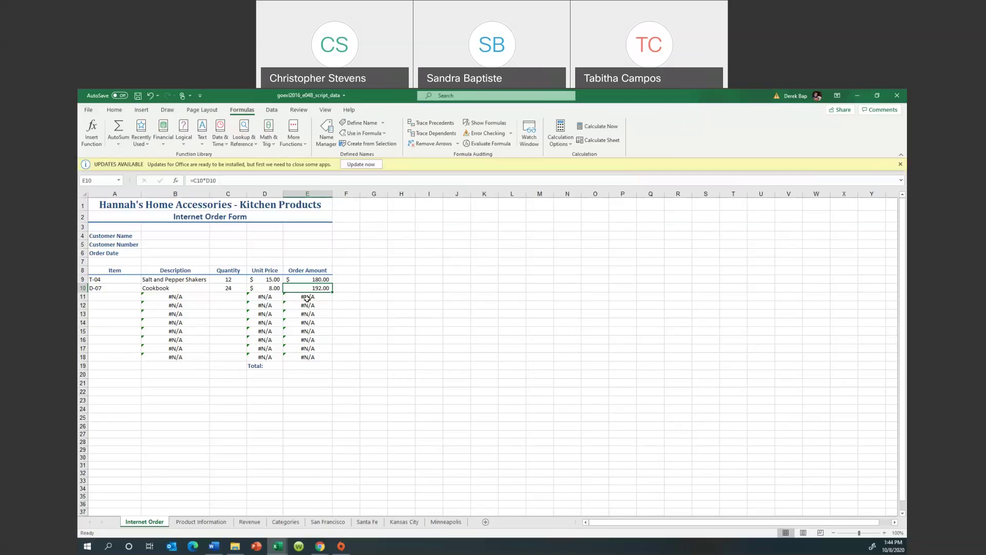
{"action": "left_click", "coordinate": [303, 358]}
{"action": "left_click", "coordinate": [304, 365]}
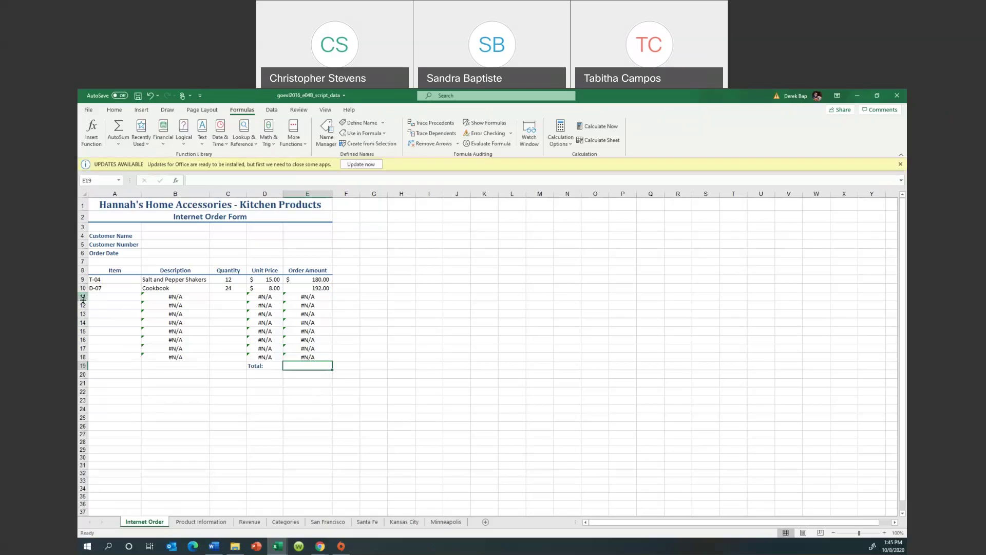
Name the style code range from A4:A11 on the Product Information sheet, using the top row as the name
{"action": "left_click", "coordinate": [215, 523]}
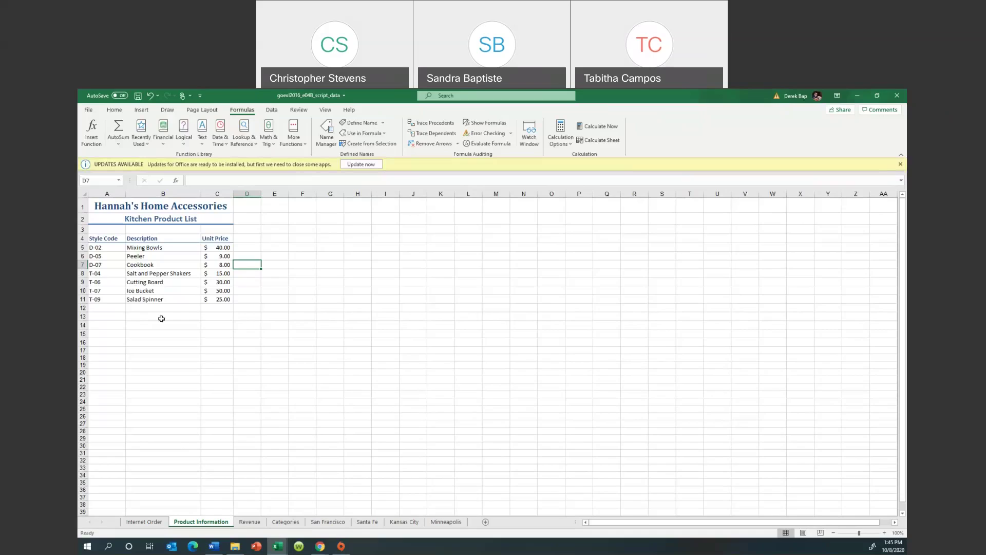
{"action": "left_click_drag", "start_coordinate": [102, 240], "coordinate": [101, 302]}
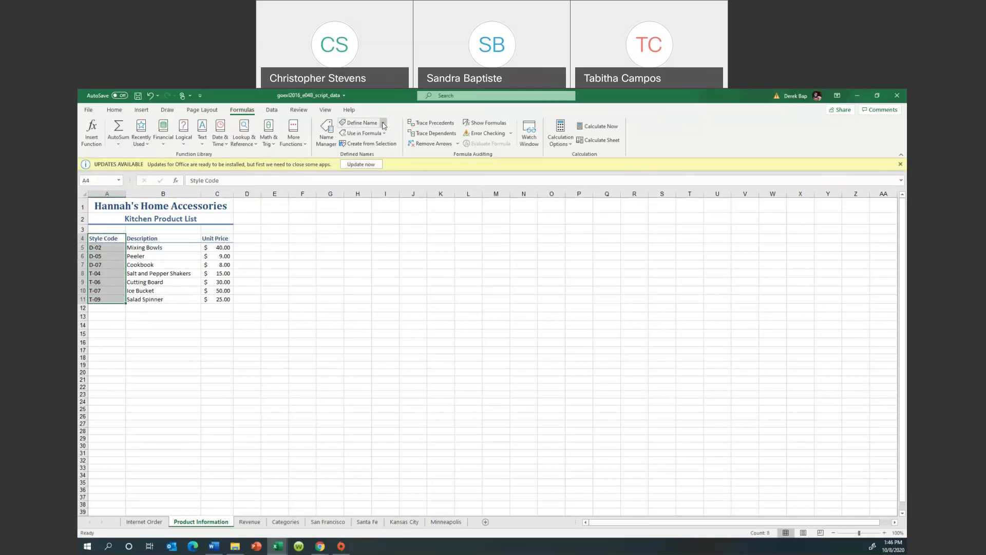
{"action": "left_click", "coordinate": [382, 123]}
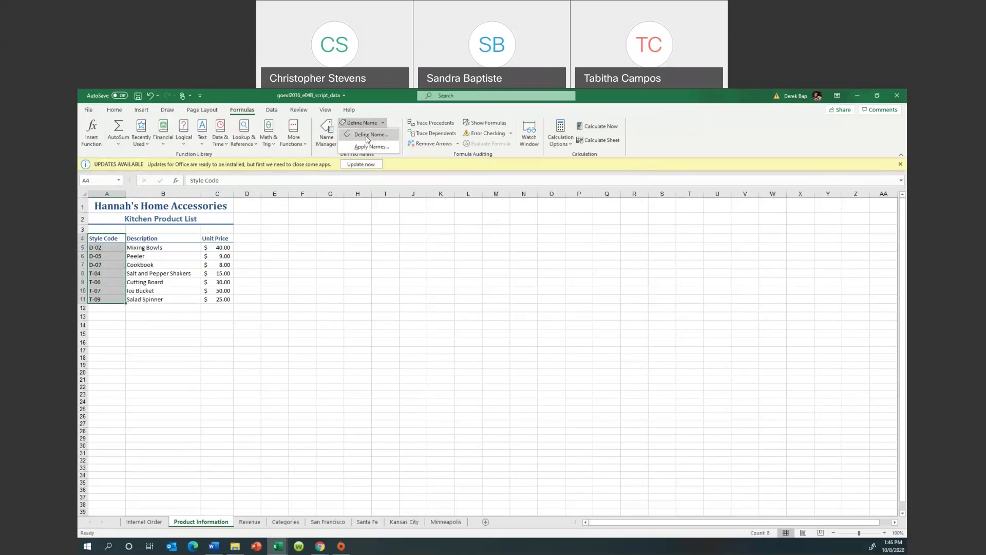
{"action": "key", "text": "Escape"}
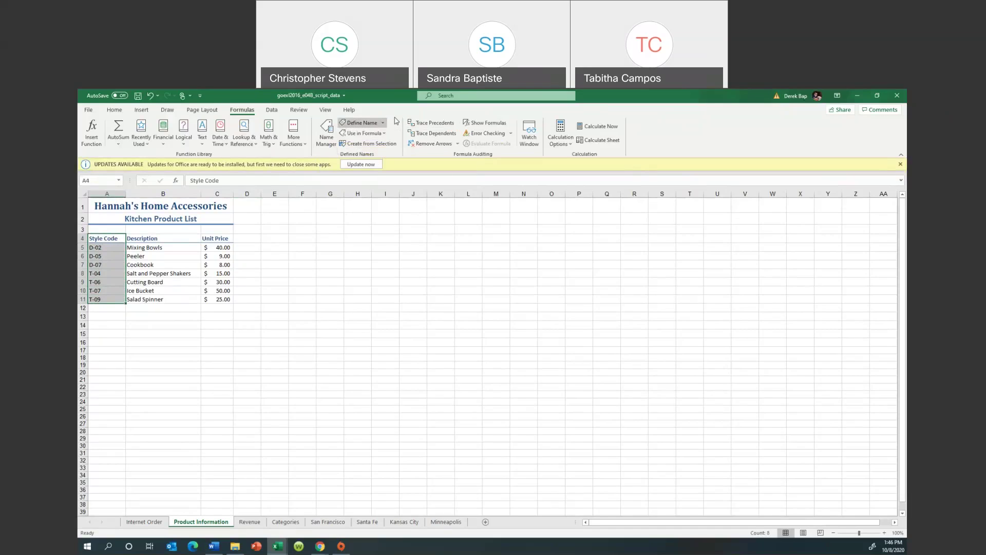
{"action": "left_click", "coordinate": [392, 146]}
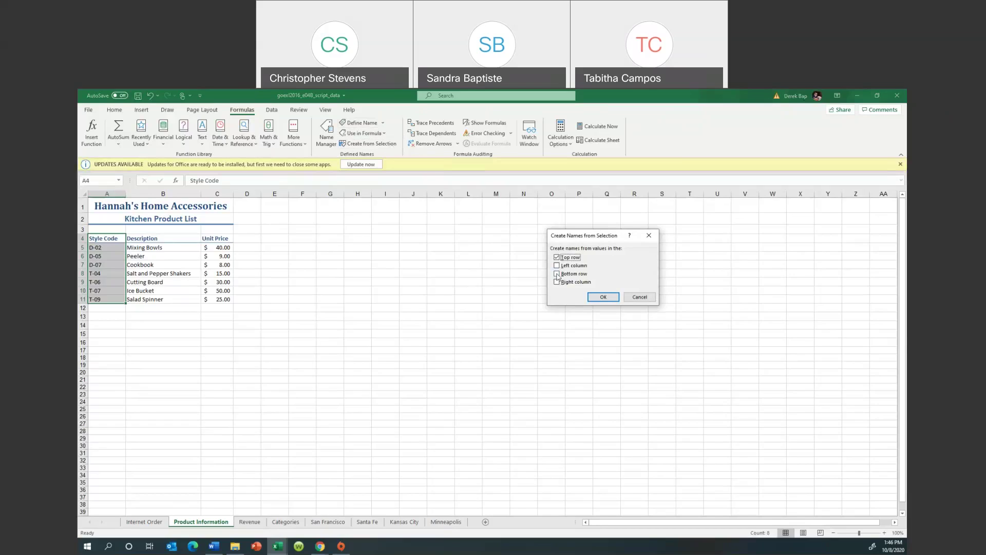
{"action": "left_click", "coordinate": [604, 298]}
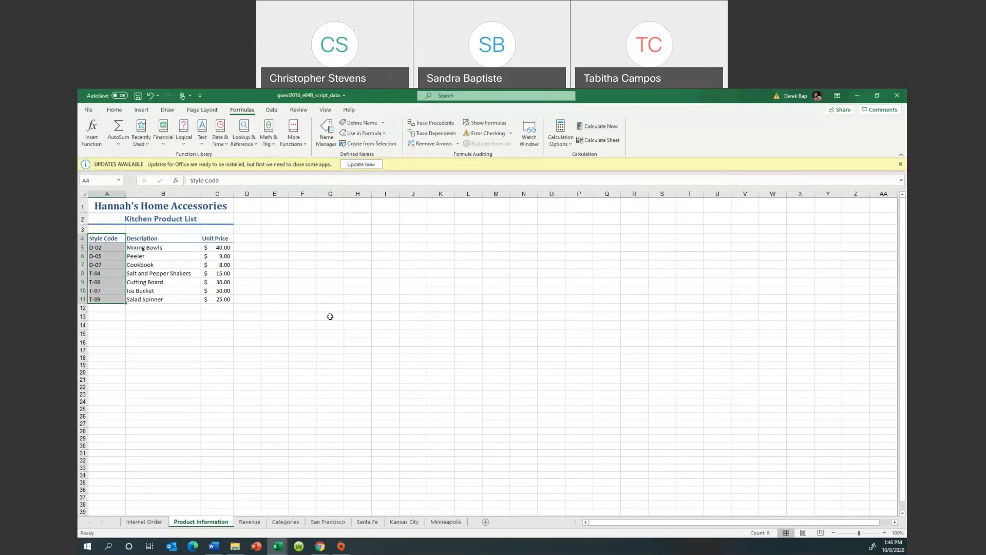
Apply list data validation with the source =Style_Code to the item cells A9:A18 on the Internet Order sheet
{"action": "left_click", "coordinate": [148, 522]}
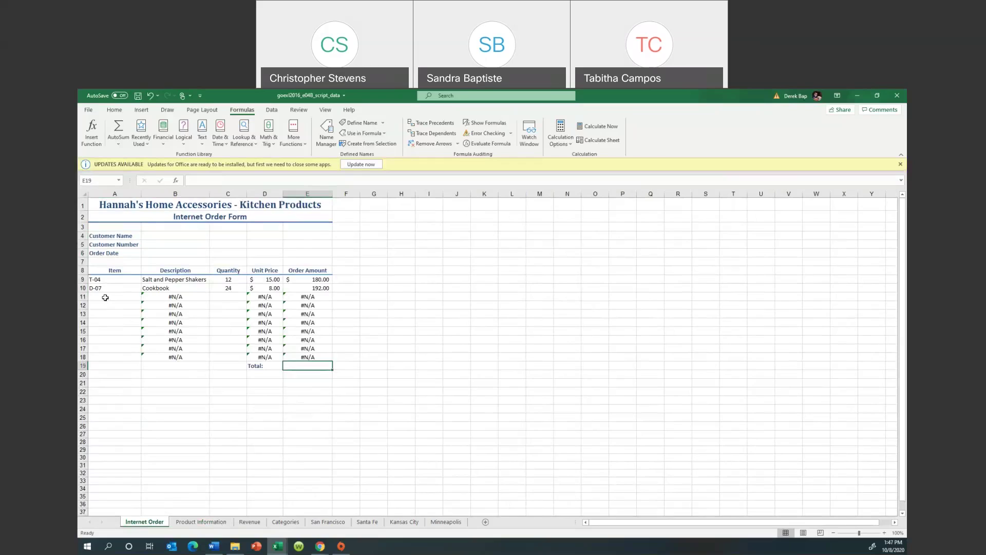
{"action": "left_click_drag", "start_coordinate": [102, 281], "coordinate": [101, 356]}
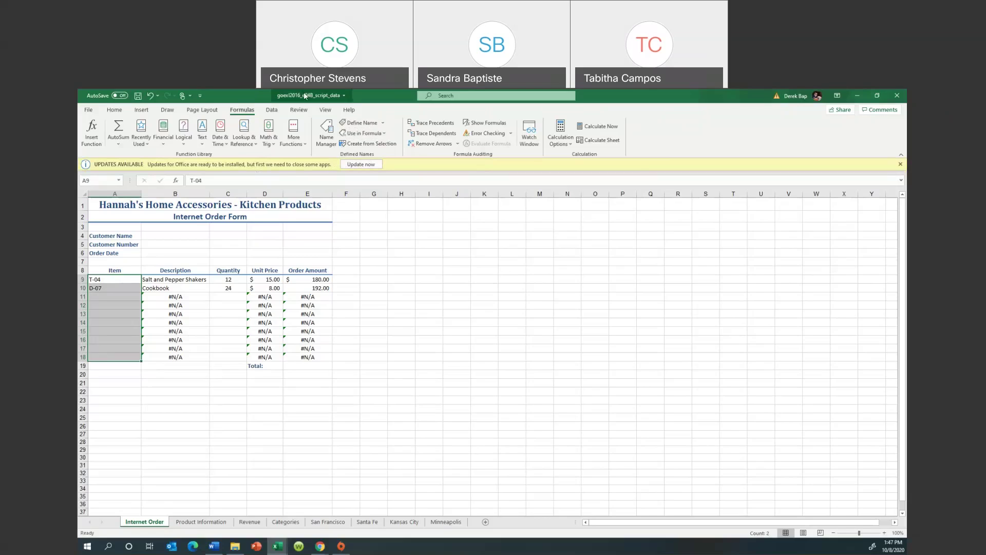
{"action": "left_click", "coordinate": [272, 111]}
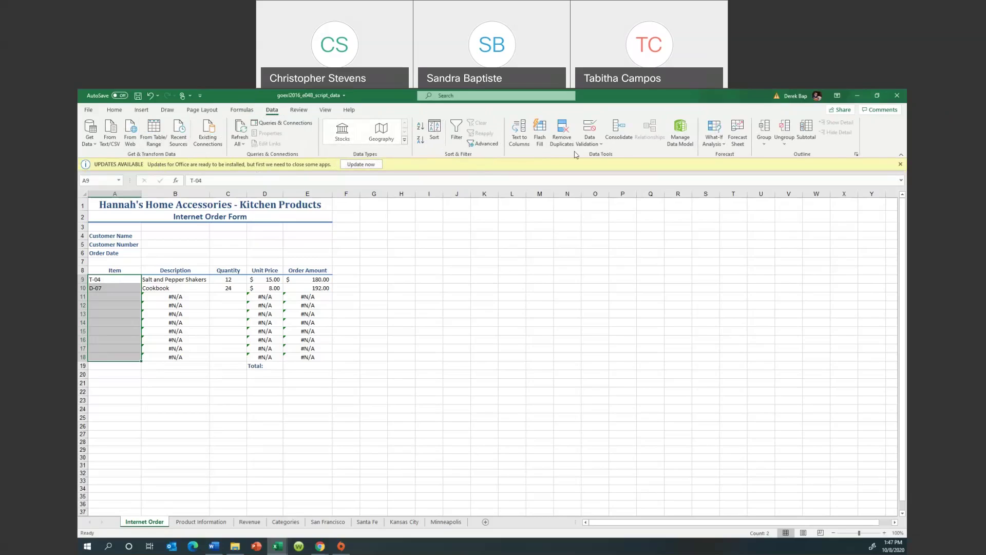
{"action": "left_click", "coordinate": [601, 147]}
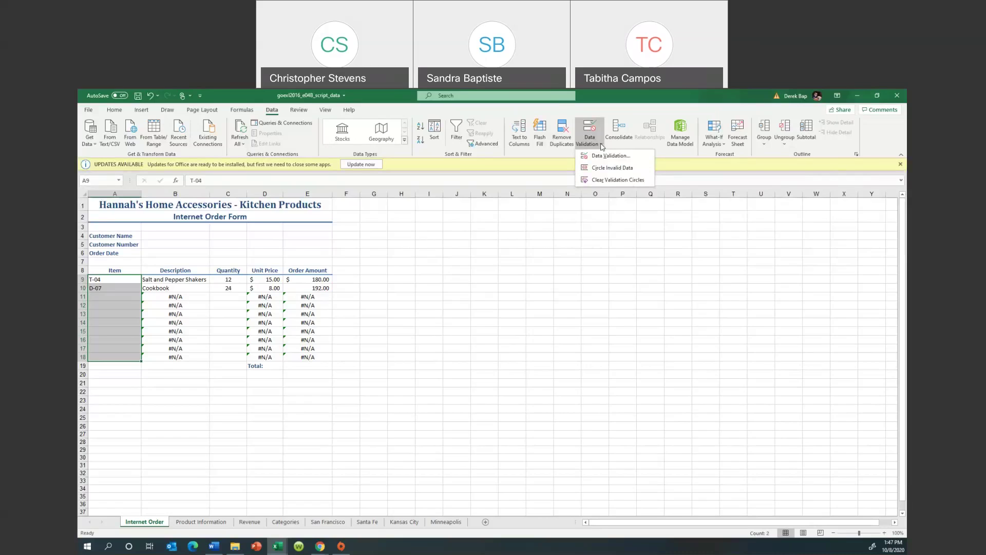
{"action": "left_click", "coordinate": [601, 156]}
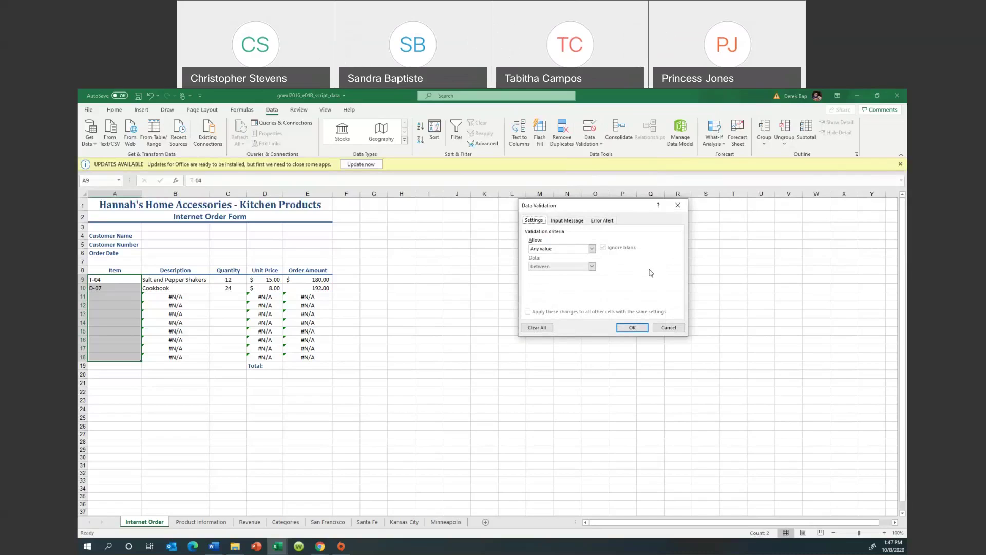
{"action": "left_click", "coordinate": [593, 249]}
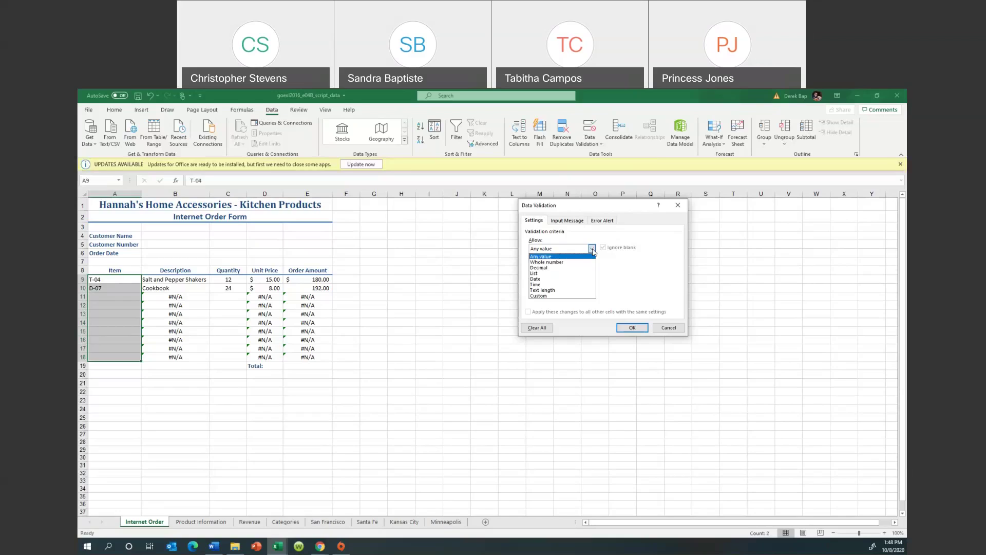
{"action": "left_click", "coordinate": [535, 275]}
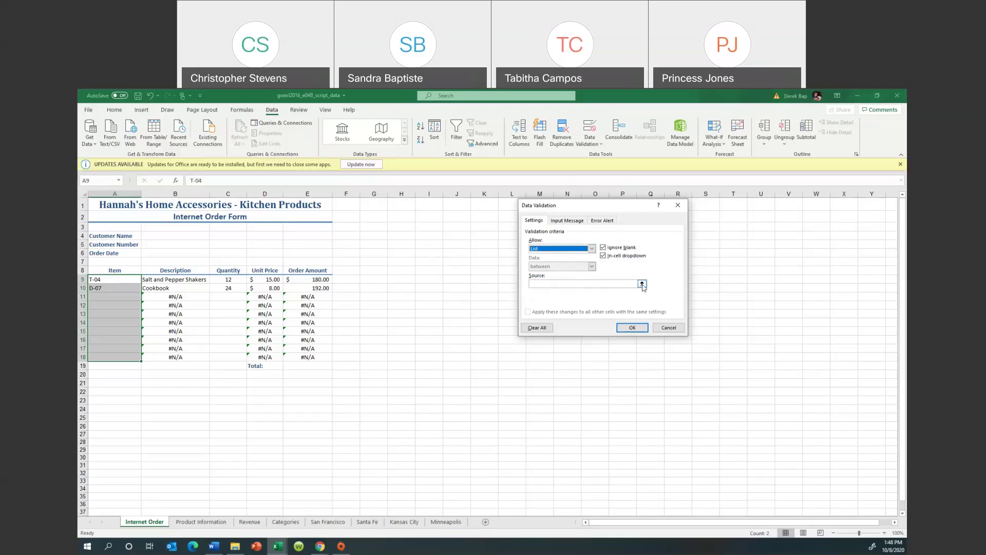
{"action": "left_click", "coordinate": [598, 284]}
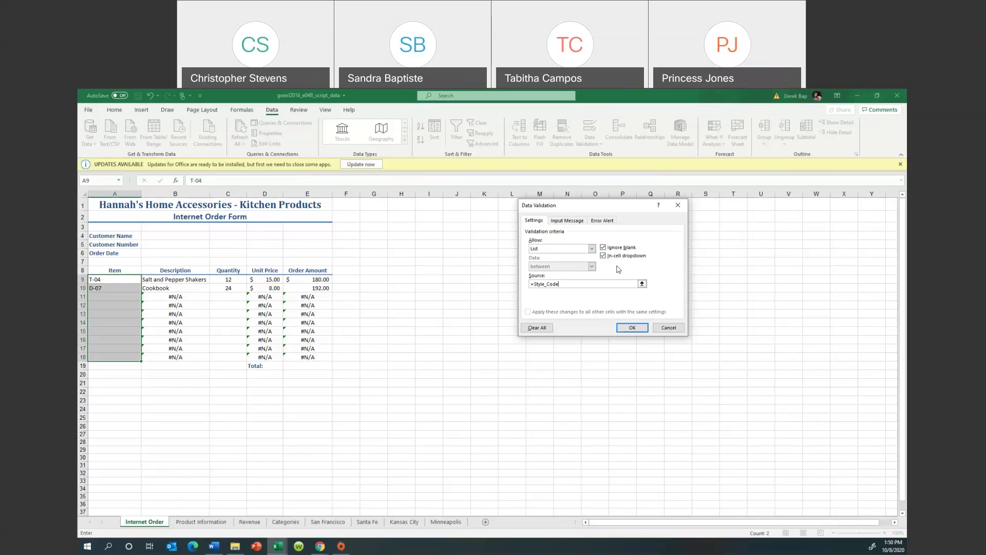
{"action": "left_click", "coordinate": [624, 328]}
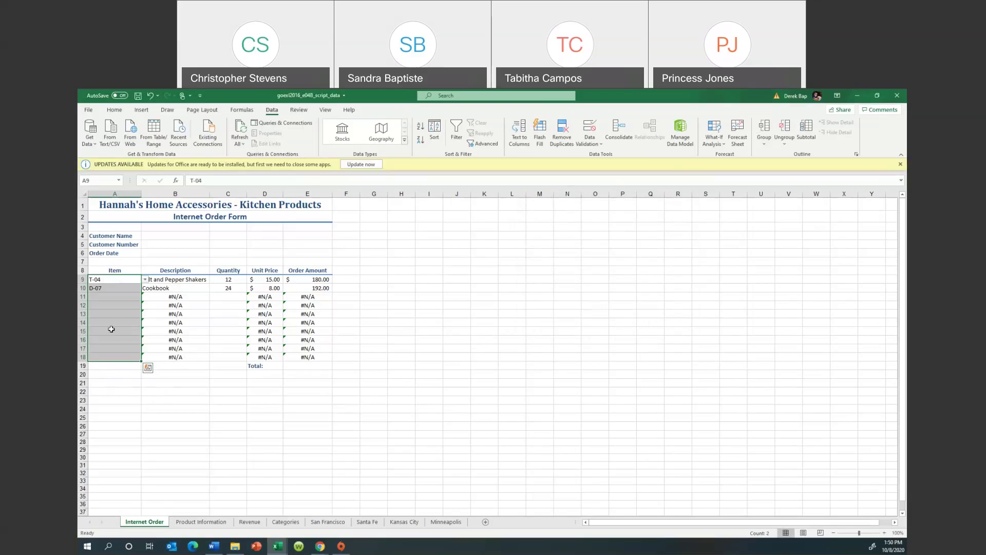
Choose item code D-05 from the validation list in A11 and enter quantity 18 in C11
{"action": "left_click", "coordinate": [102, 298]}
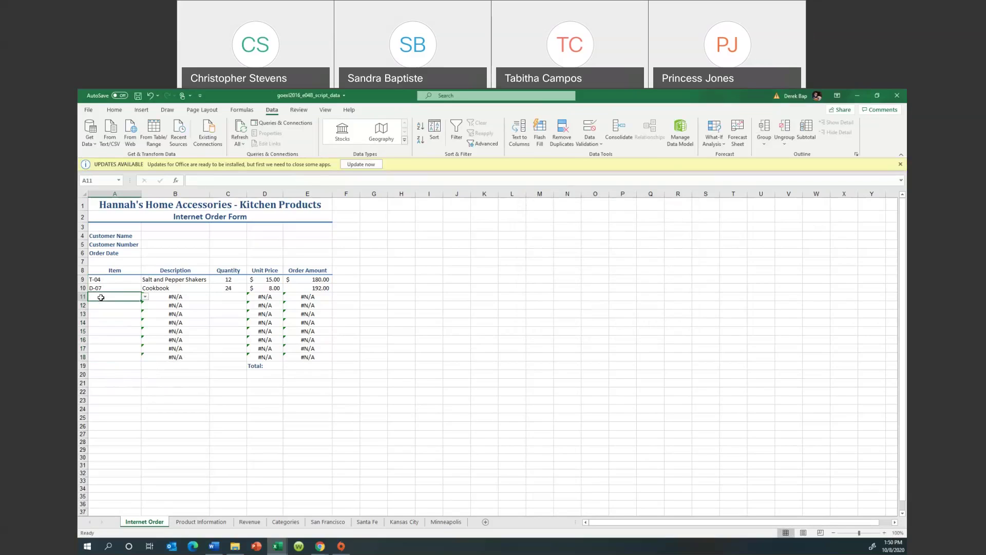
{"action": "left_click", "coordinate": [145, 297]}
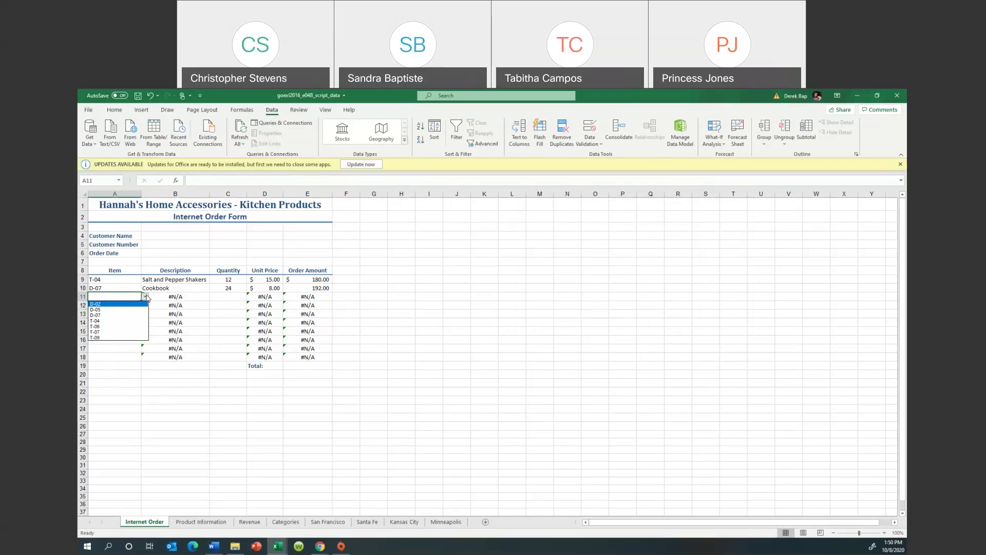
{"action": "left_click", "coordinate": [97, 310]}
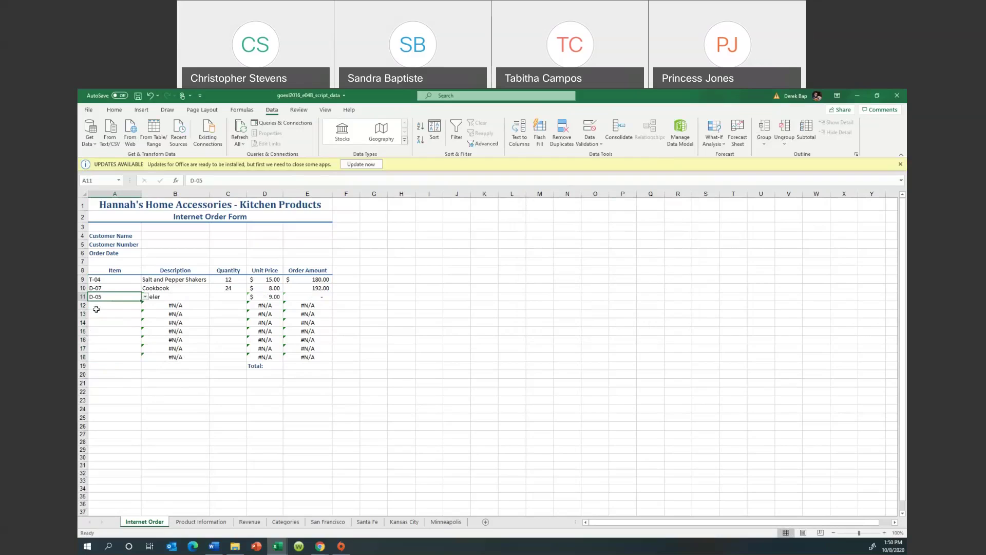
{"action": "left_click", "coordinate": [122, 305]}
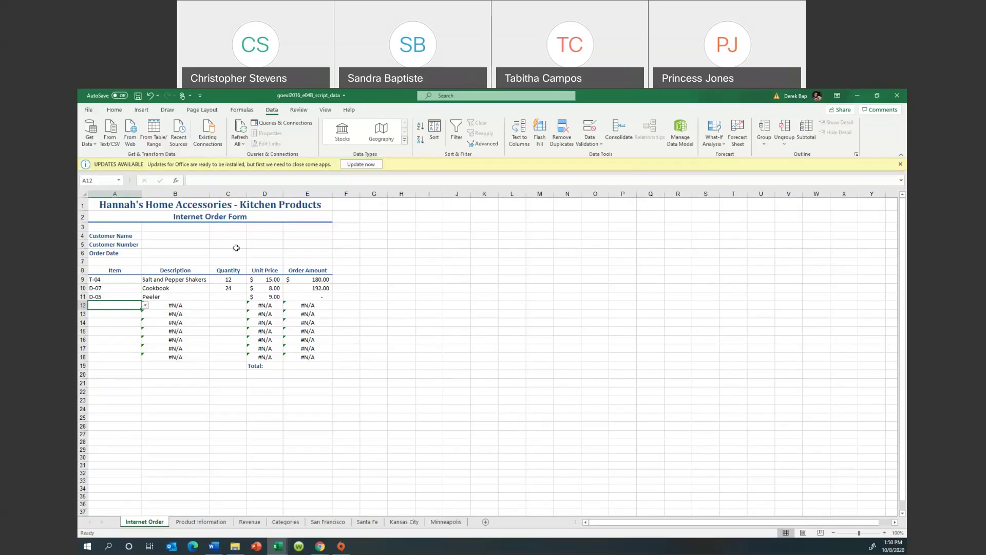
{"action": "left_click", "coordinate": [219, 299]}
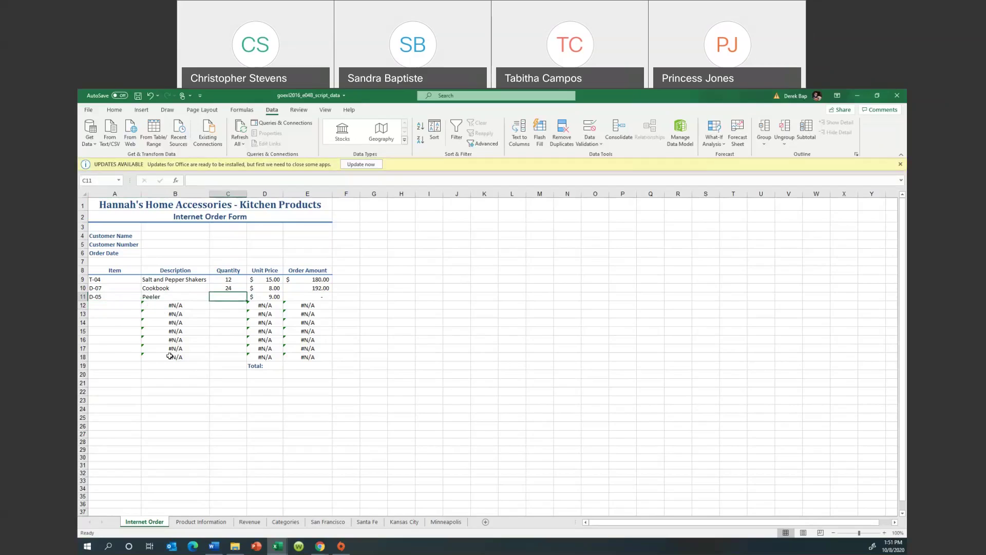
{"action": "type", "text": "18"}
{"action": "key", "text": "Return"}
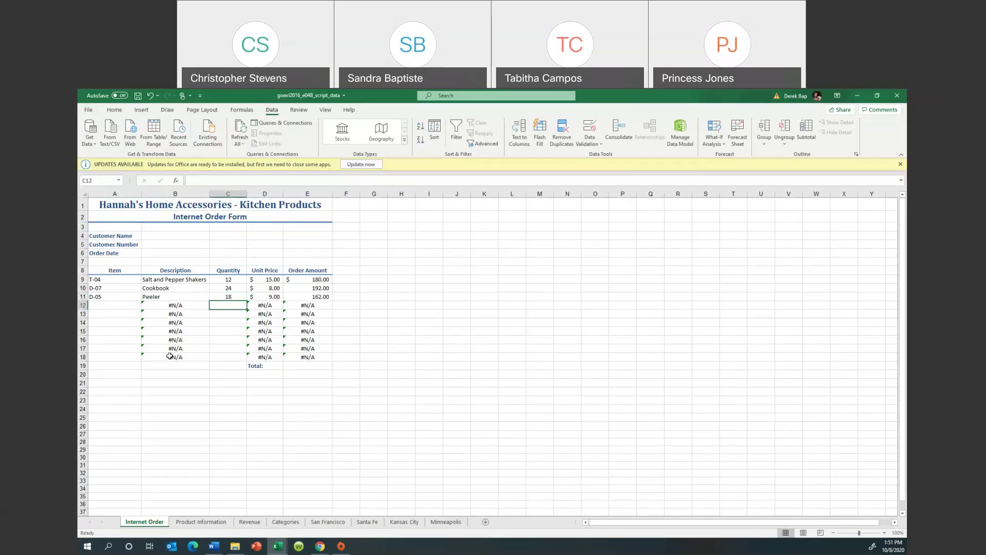
Test the item validation by trying to enter the unlisted code T-01 in A12, and cancel the entry
{"action": "left_click", "coordinate": [102, 307]}
{"action": "left_click", "coordinate": [145, 307]}
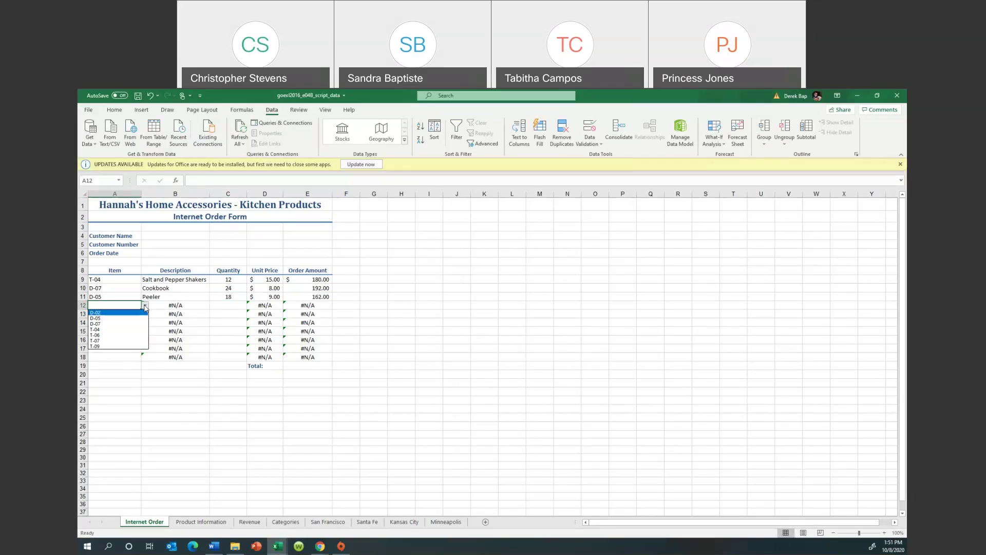
{"action": "left_click", "coordinate": [120, 304]}
{"action": "type", "text": "T-04"}
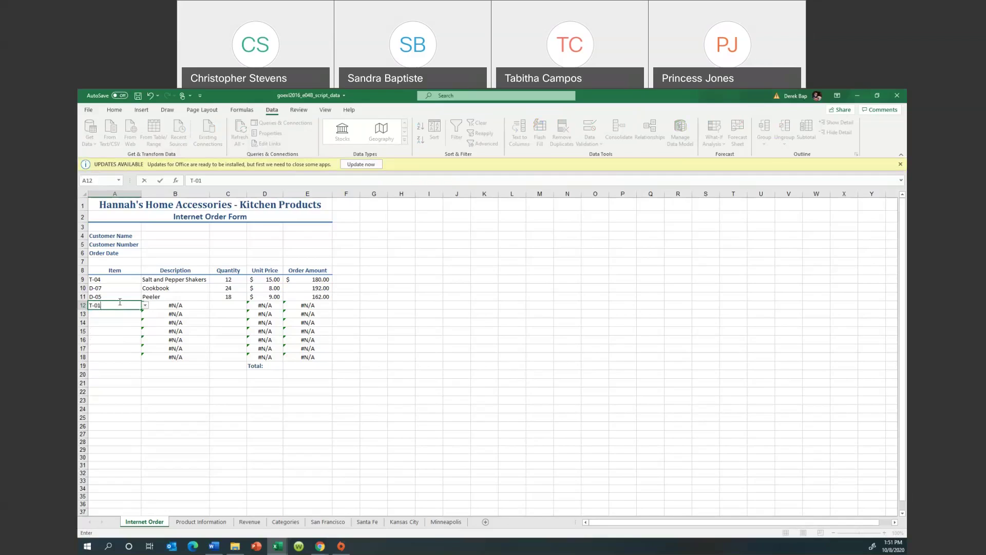
{"action": "key", "text": "Return"}
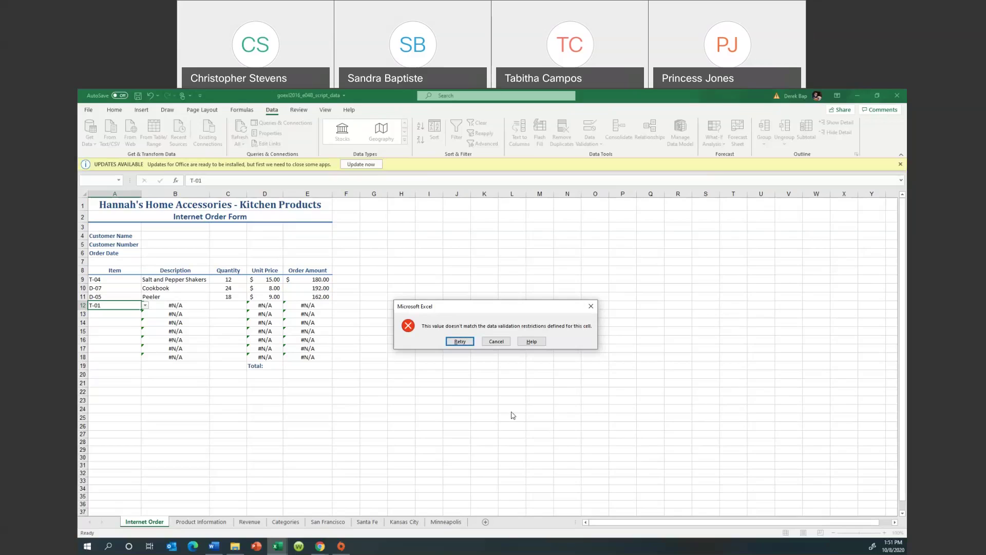
{"action": "left_click", "coordinate": [497, 341]}
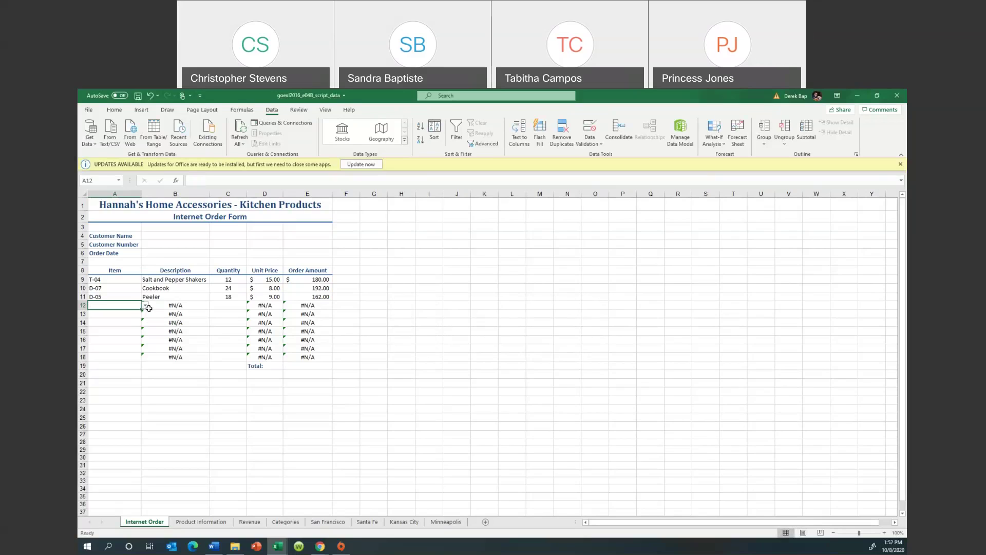
{"action": "left_click", "coordinate": [146, 306]}
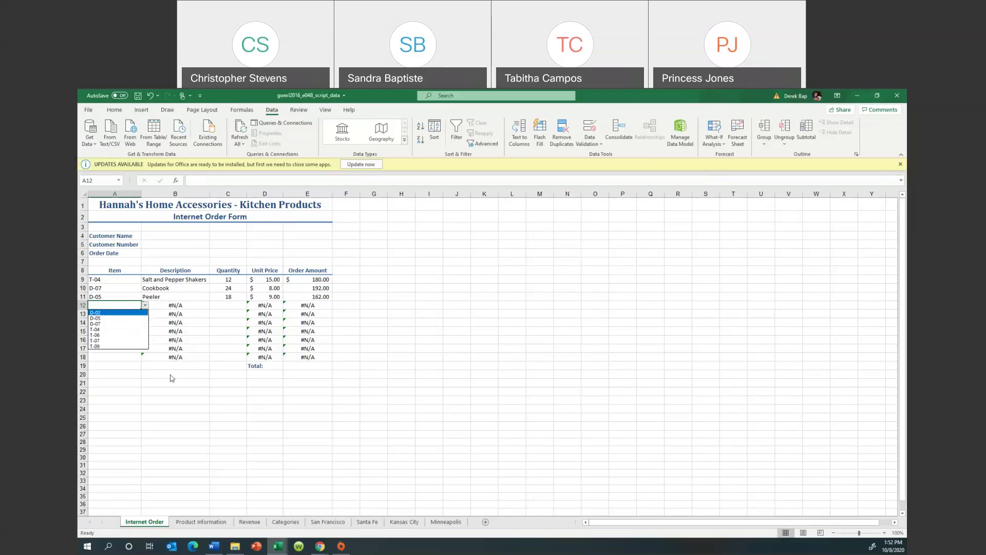
{"action": "key", "text": "Escape"}
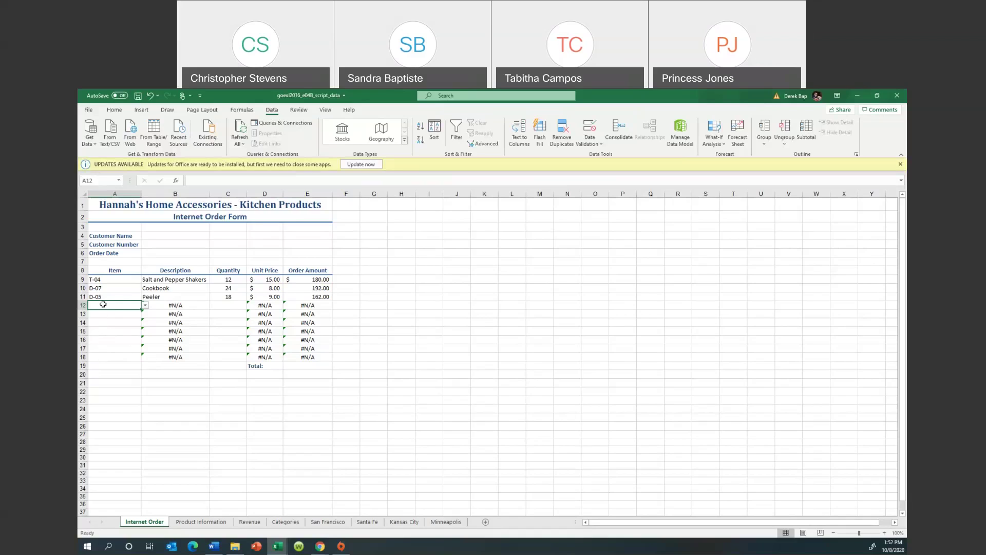
{"action": "left_click_drag", "start_coordinate": [103, 305], "coordinate": [110, 356]}
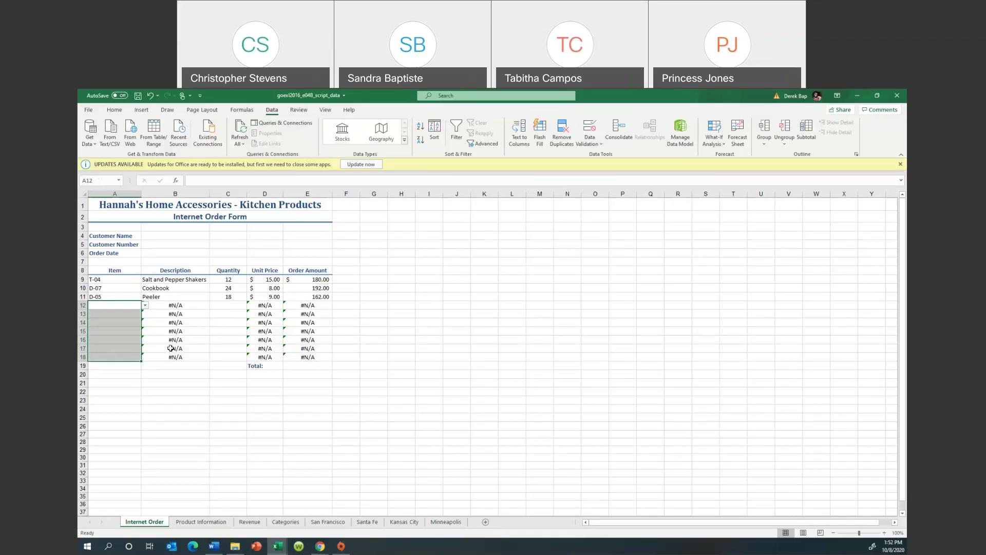
{"action": "left_click", "coordinate": [130, 364]}
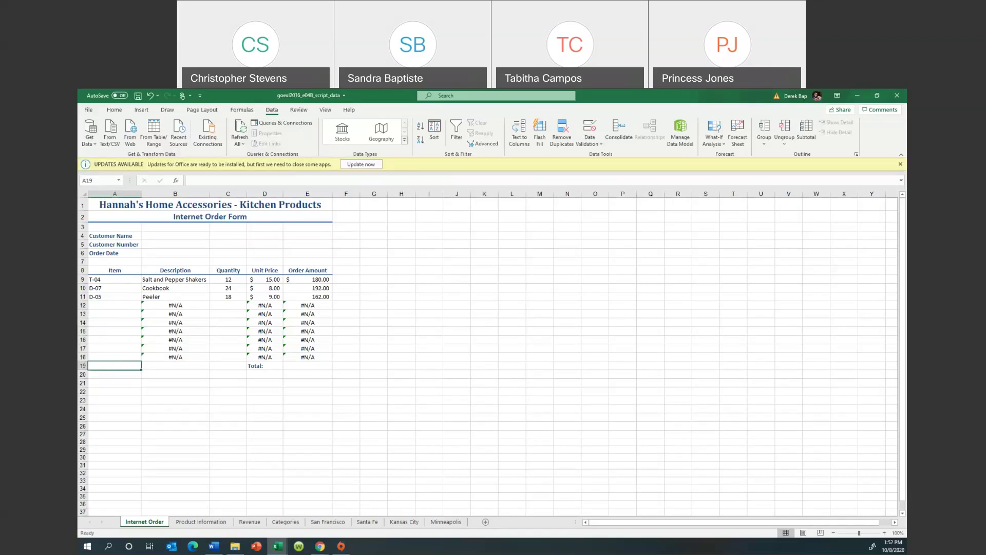
{"action": "key", "text": "alt+Tab"}
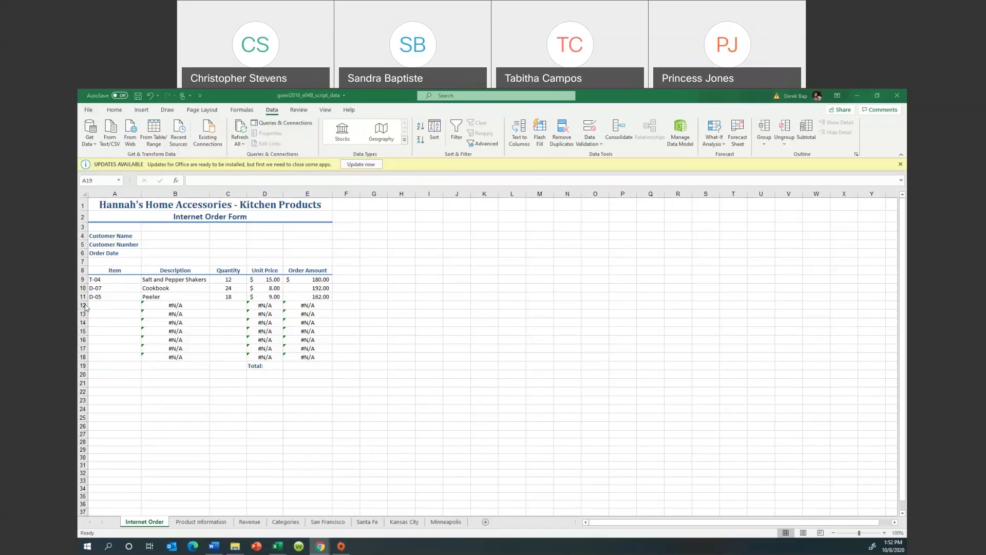
Delete the unused item rows 12 through 18 from the Internet Order sheet
{"action": "left_click_drag", "start_coordinate": [100, 306], "coordinate": [95, 355]}
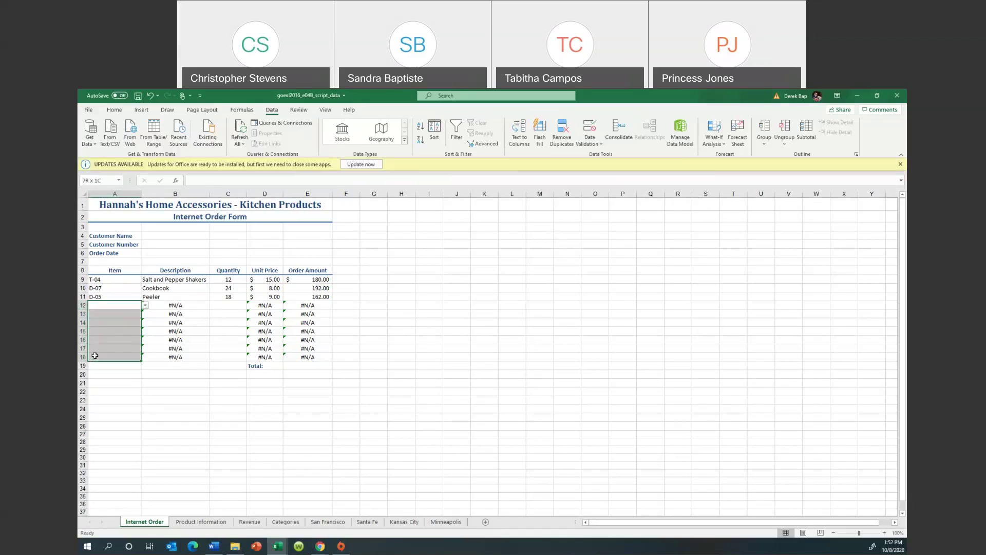
{"action": "left_click_drag", "start_coordinate": [83, 305], "coordinate": [83, 357]}
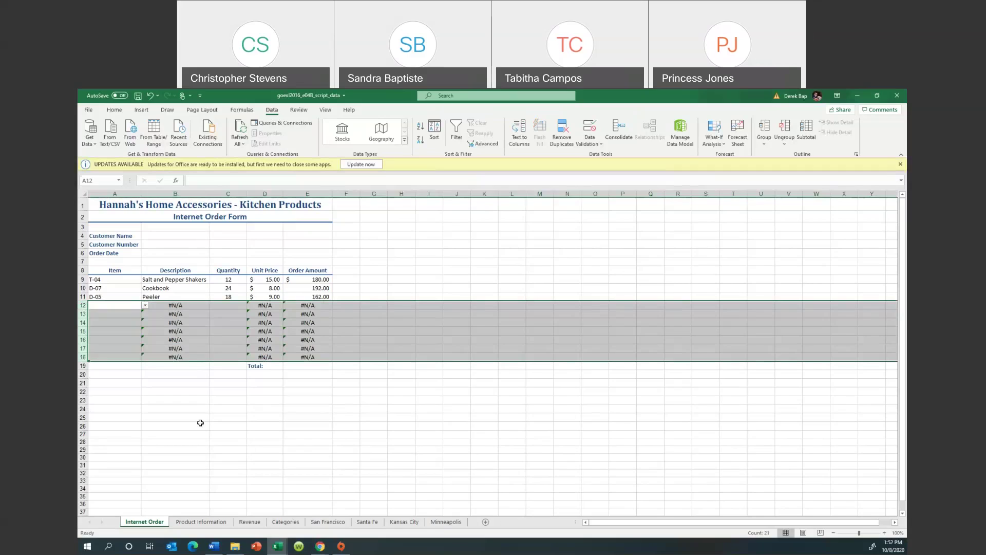
{"action": "right_click", "coordinate": [166, 339]}
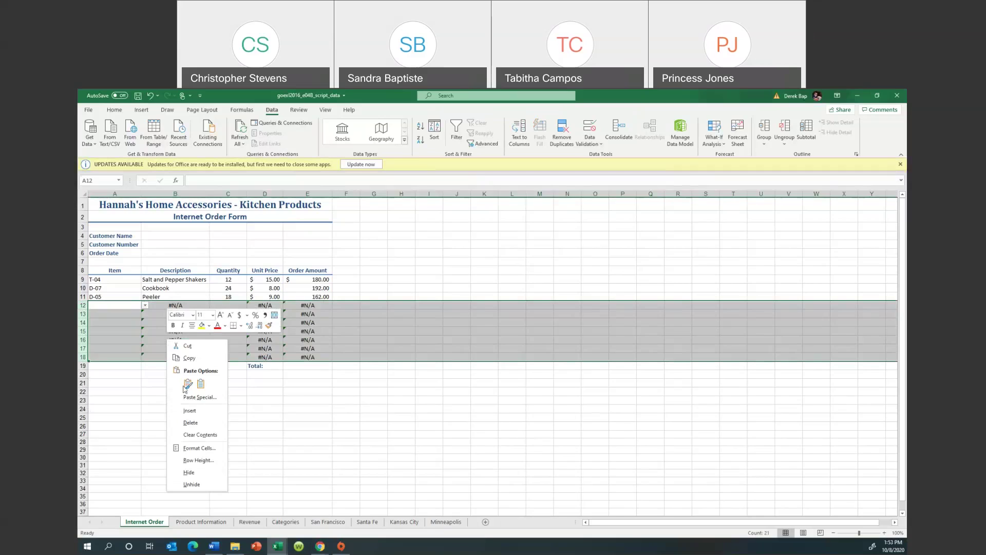
{"action": "left_click", "coordinate": [191, 423]}
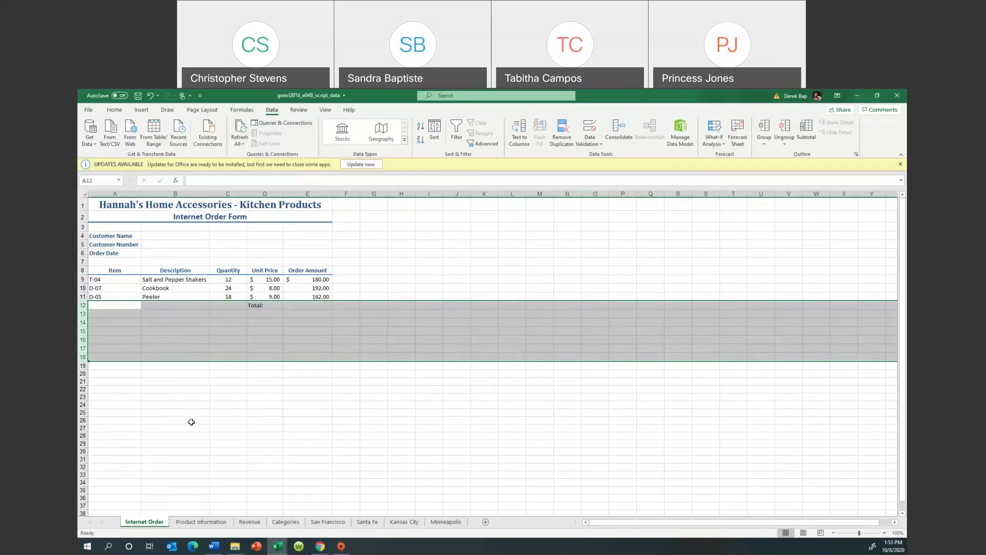
{"action": "left_click", "coordinate": [191, 422]}
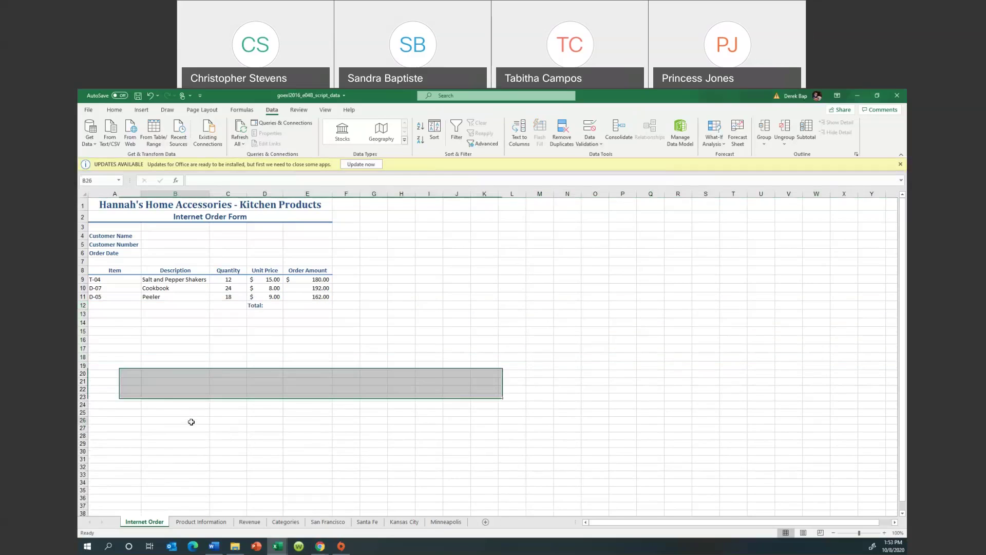
Total the order amounts in E12 with AutoSum over E9:E11
{"action": "left_click", "coordinate": [296, 305]}
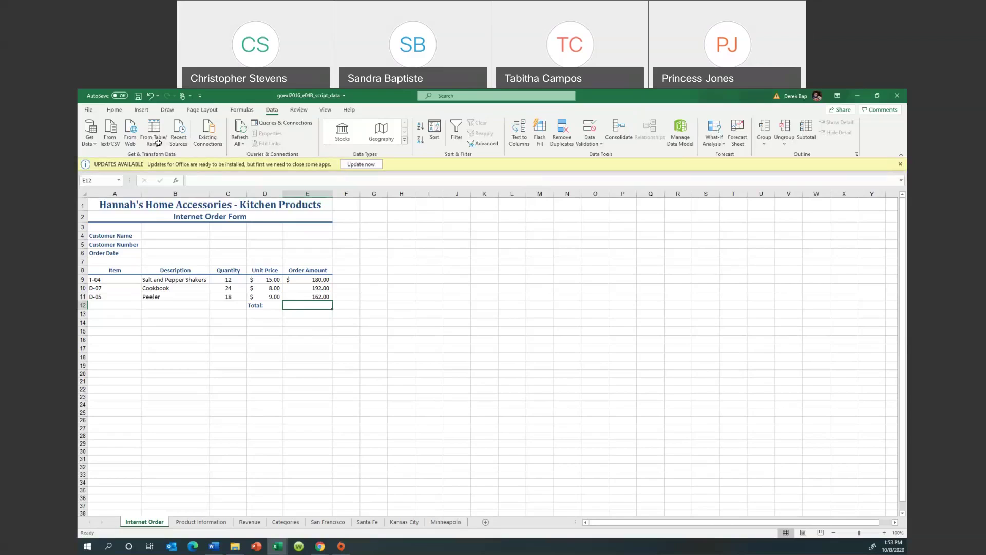
{"action": "left_click", "coordinate": [119, 112]}
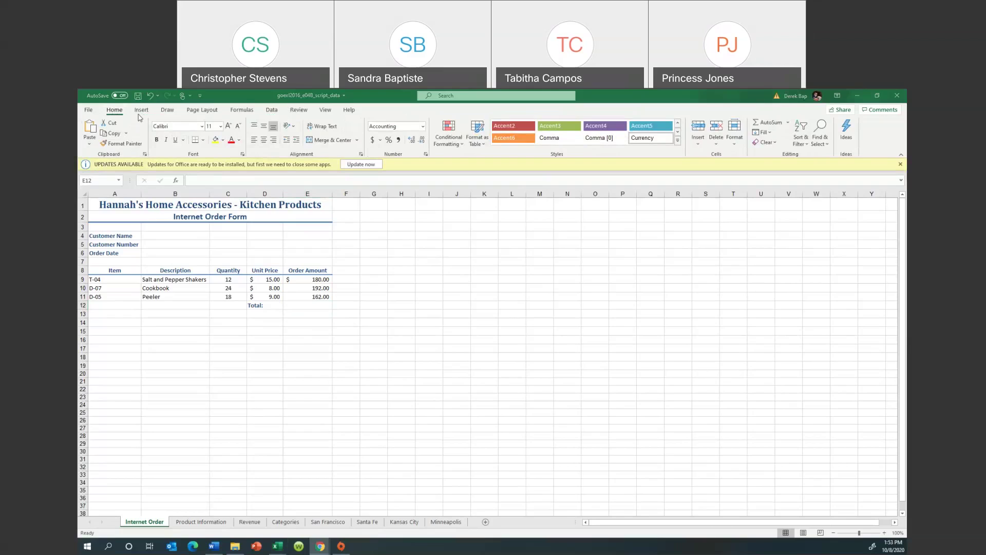
{"action": "left_click", "coordinate": [768, 126]}
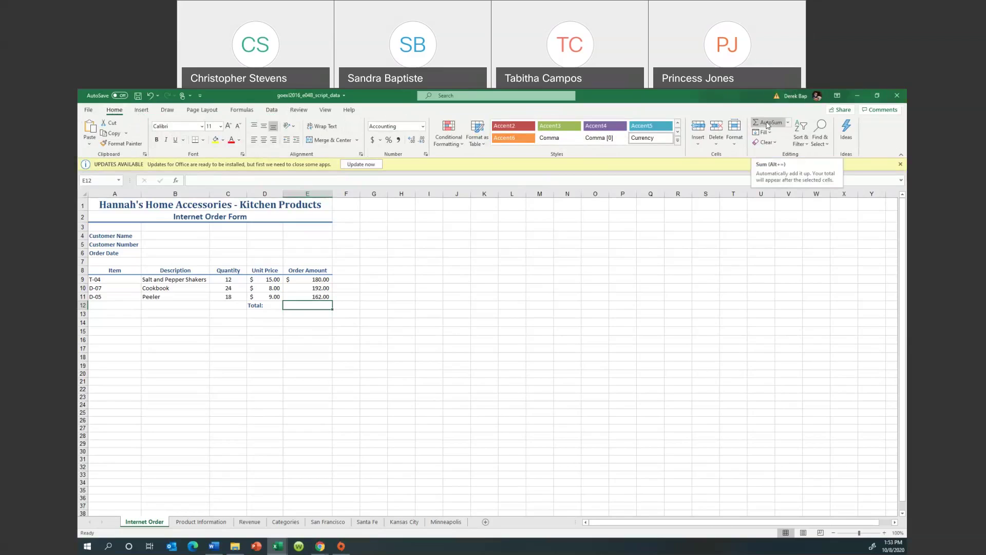
{"action": "left_click", "coordinate": [769, 125]}
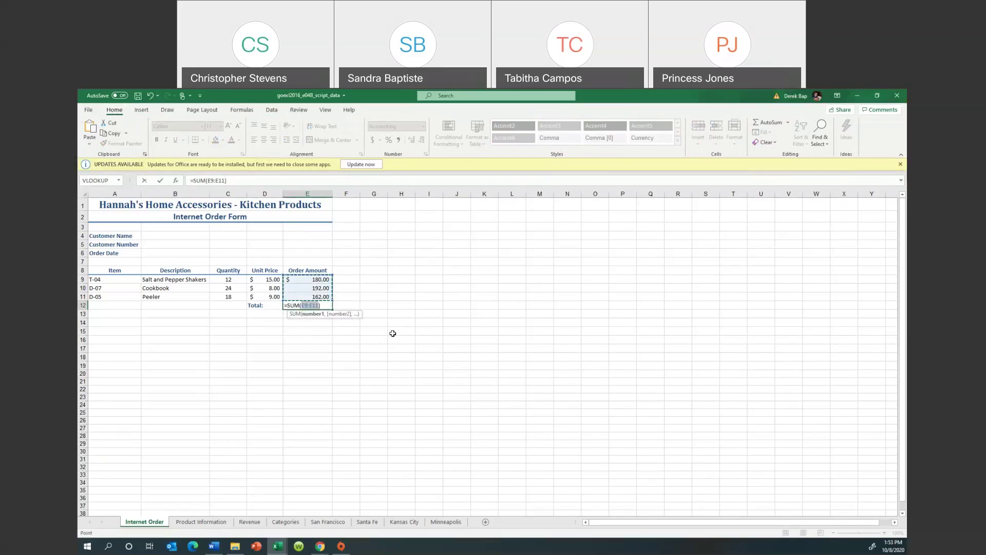
{"action": "key", "text": "Return"}
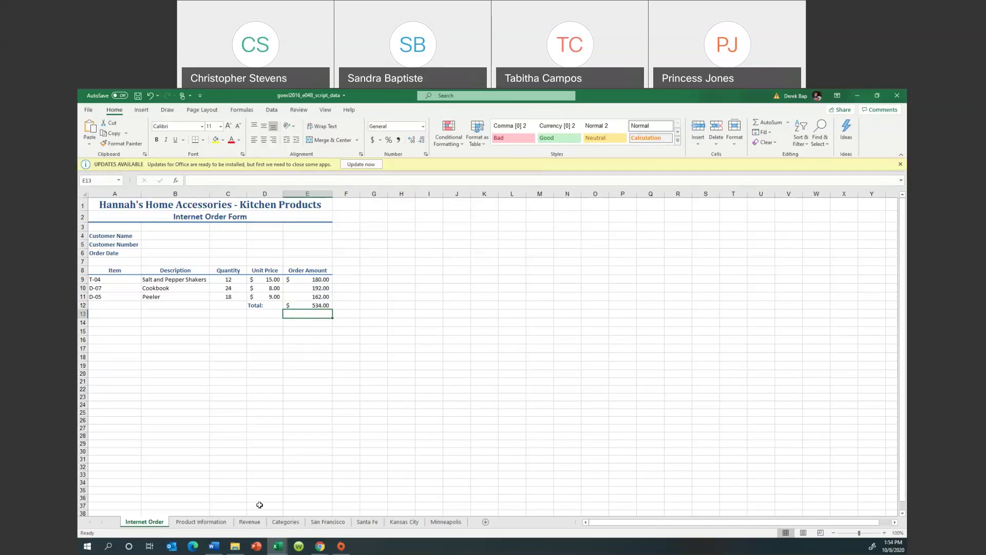
Go to the Revenue sheet and save the workbook
{"action": "left_click", "coordinate": [257, 522]}
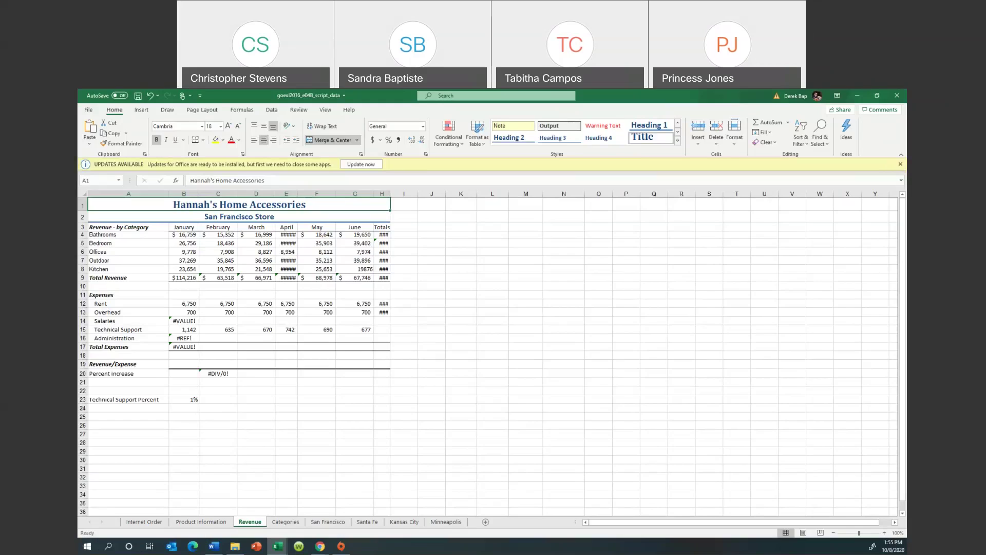
{"action": "key", "text": "alt+Tab"}
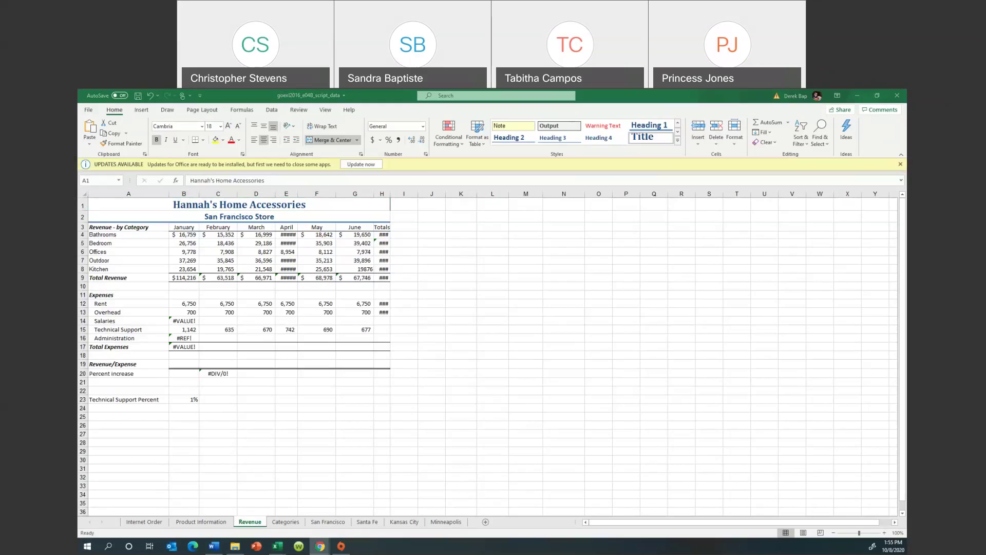
{"action": "left_click", "coordinate": [139, 98]}
{"action": "left_click", "coordinate": [138, 97]}
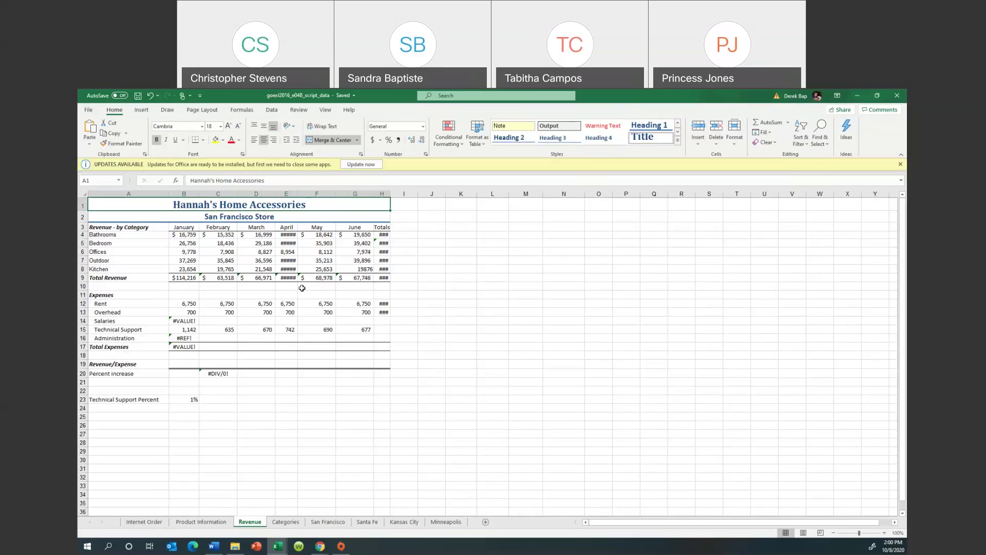
Review the General options and the error checking rules in the Formulas options, and close the options without changes
{"action": "left_click", "coordinate": [87, 112]}
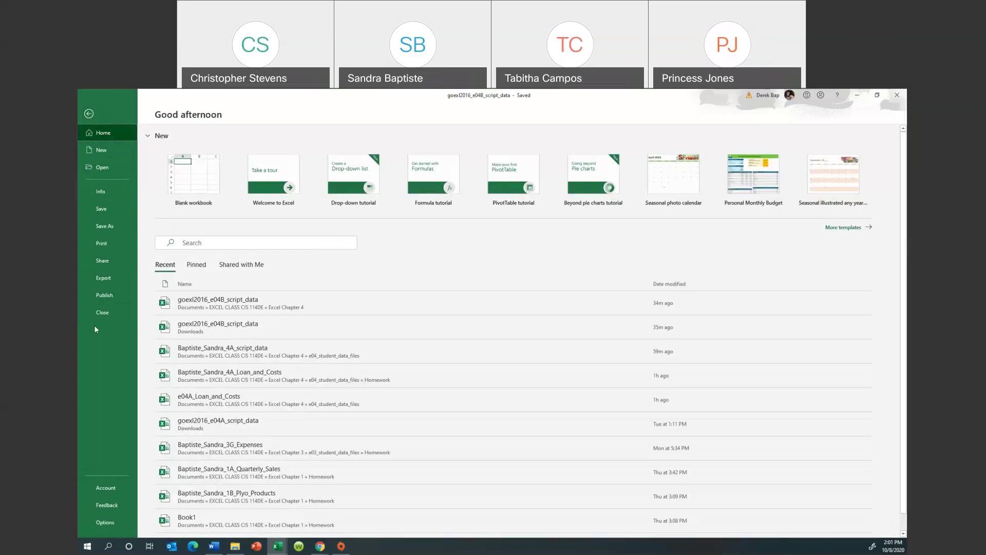
{"action": "left_click", "coordinate": [113, 523]}
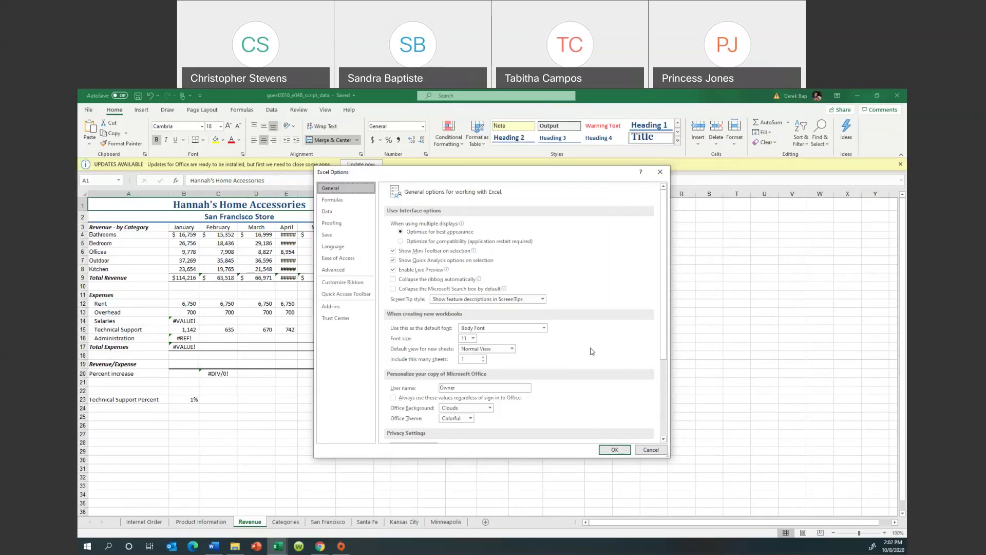
{"action": "scroll", "coordinate": [592, 352], "scroll_direction": "down", "scroll_amount": 2}
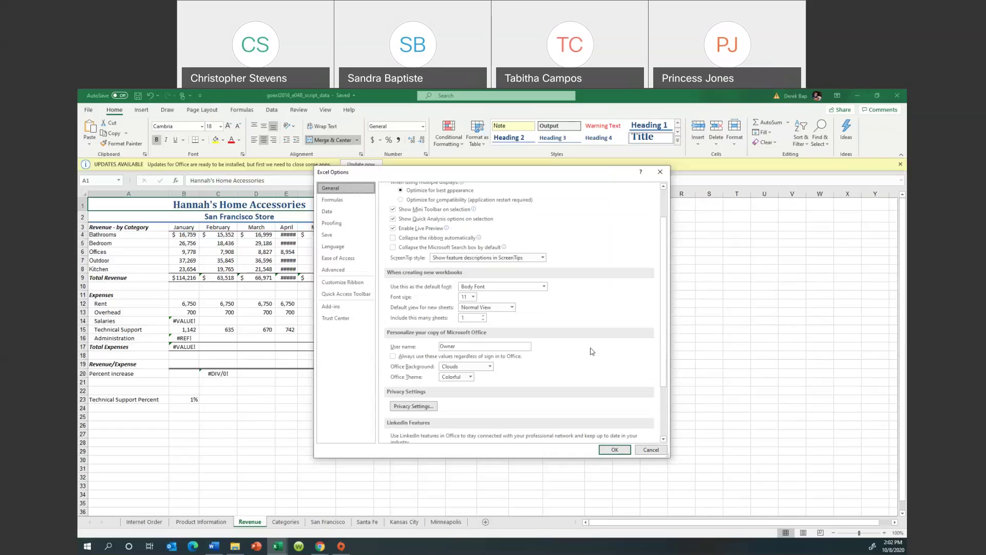
{"action": "scroll", "coordinate": [592, 351], "scroll_direction": "up", "scroll_amount": 1}
{"action": "scroll", "coordinate": [592, 351], "scroll_direction": "down", "scroll_amount": 2}
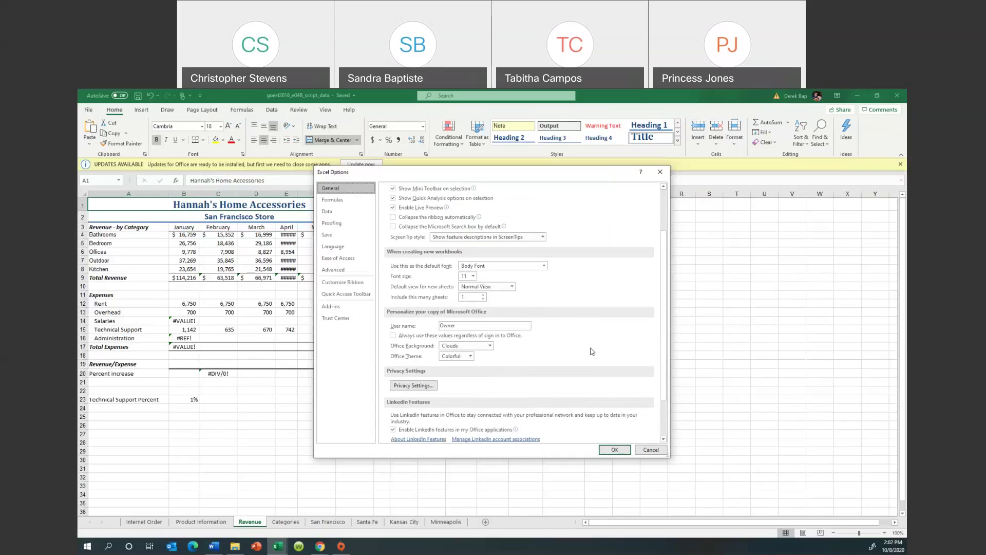
{"action": "scroll", "coordinate": [592, 351], "scroll_direction": "down", "scroll_amount": 1}
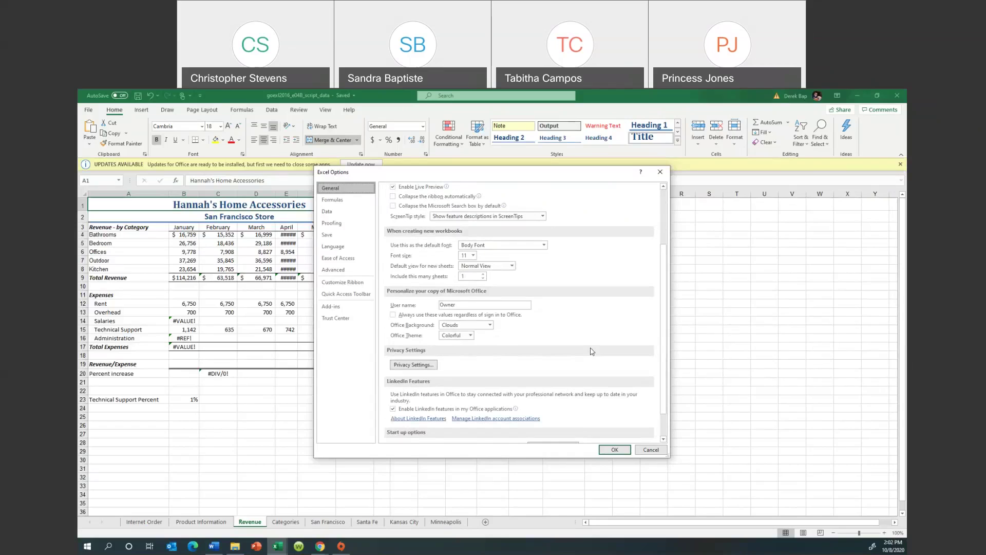
{"action": "scroll", "coordinate": [593, 351], "scroll_direction": "up", "scroll_amount": 2}
{"action": "scroll", "coordinate": [603, 308], "scroll_direction": "up", "scroll_amount": 2}
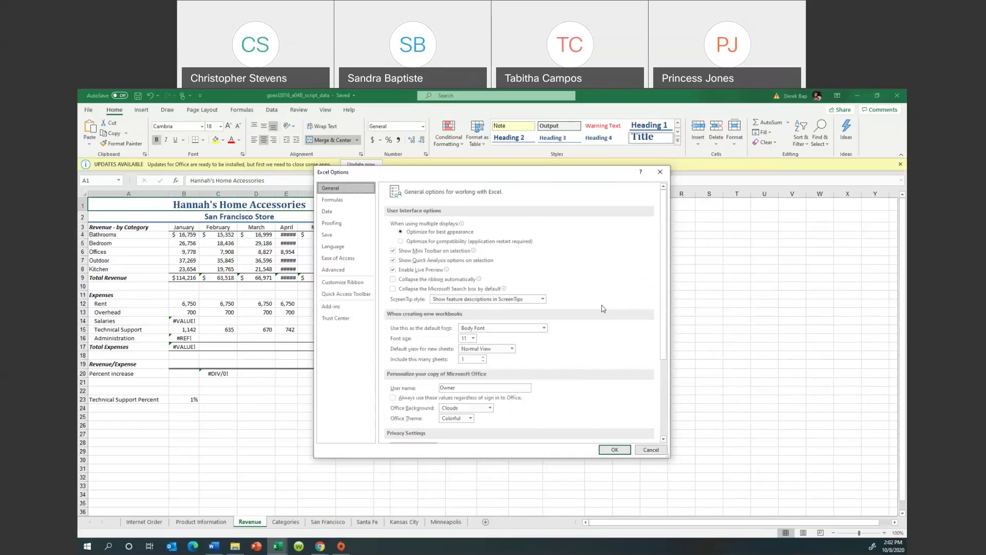
{"action": "scroll", "coordinate": [603, 309], "scroll_direction": "down", "scroll_amount": 1}
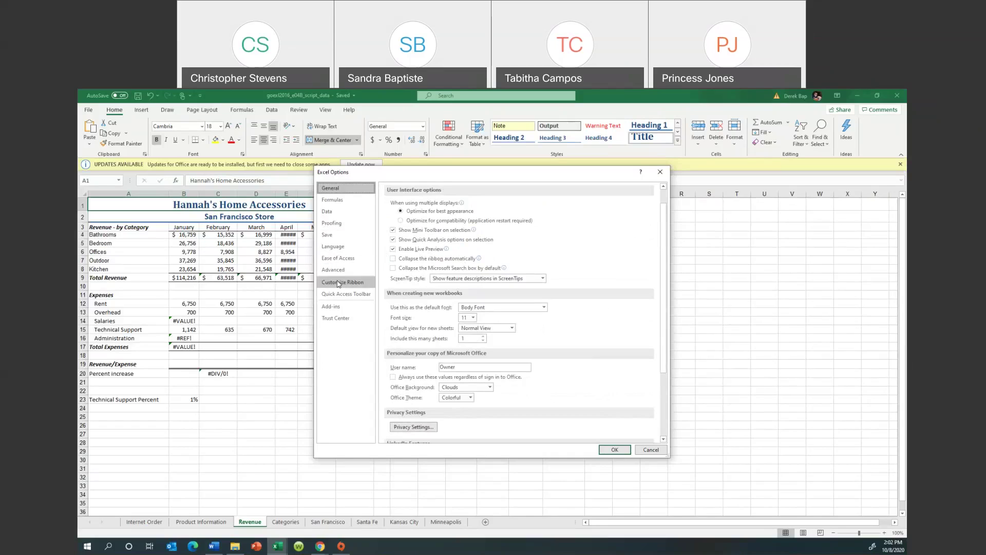
{"action": "left_click", "coordinate": [342, 201]}
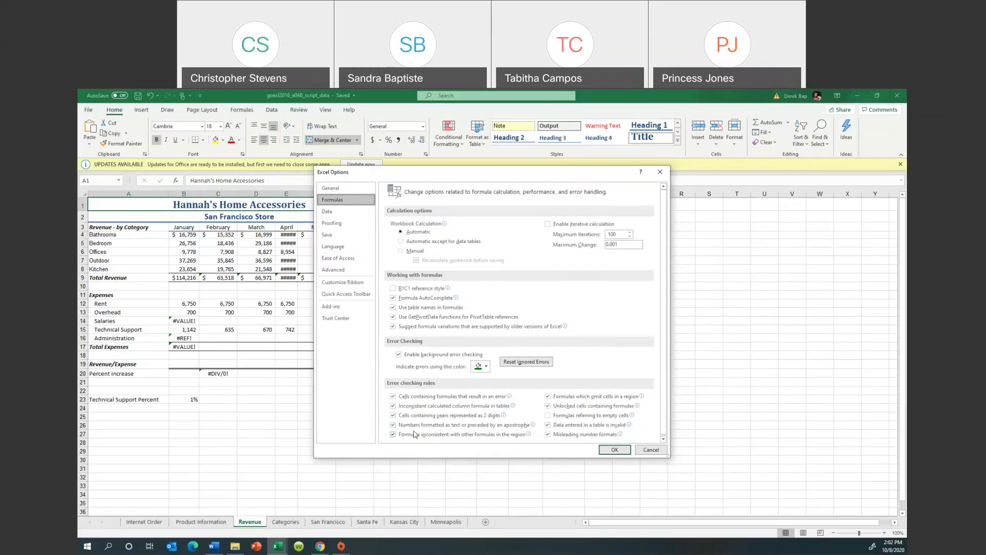
{"action": "mouse_move", "coordinate": [488, 441]}
{"action": "left_click", "coordinate": [650, 450]}
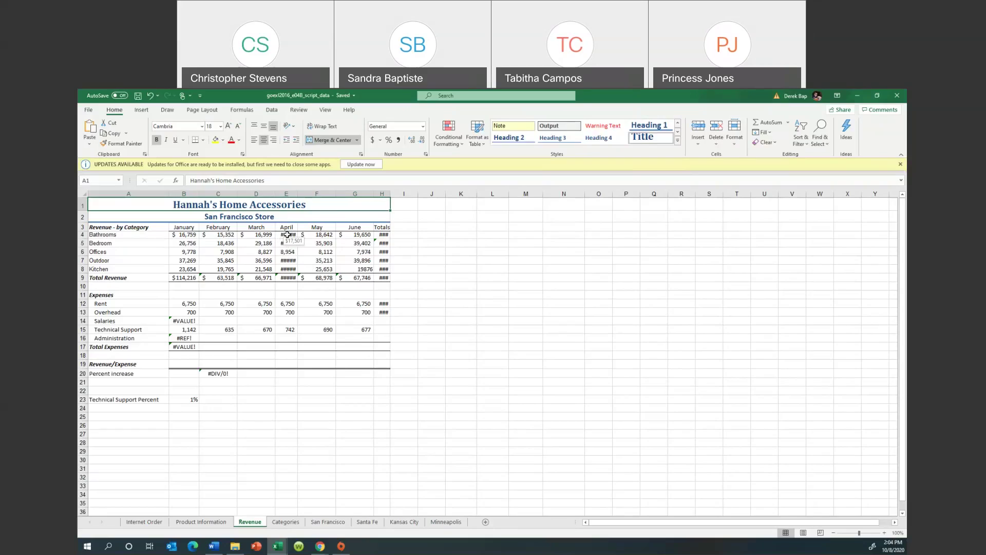
AutoFit the April column E and the Totals column H on the Revenue sheet to their contents
{"action": "left_click", "coordinate": [287, 235]}
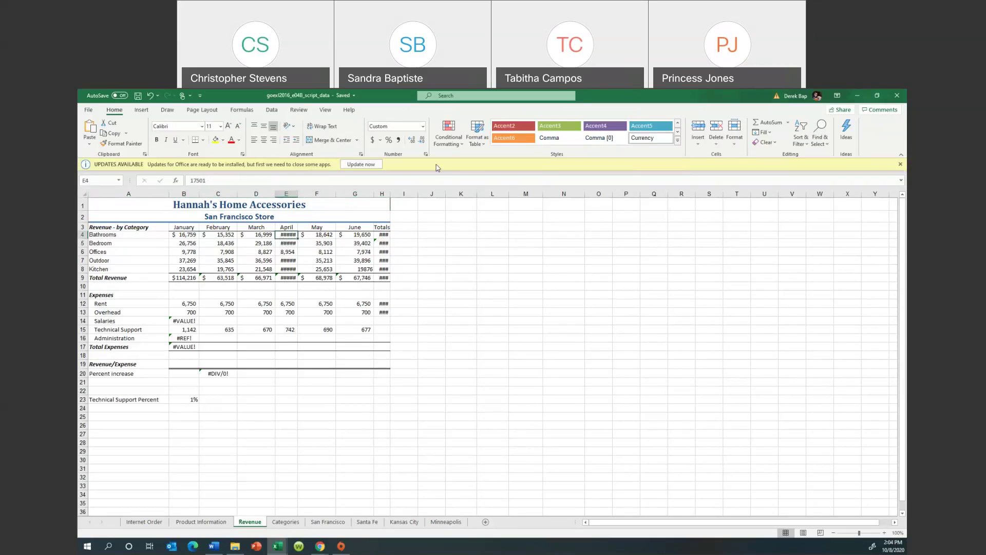
{"action": "left_click", "coordinate": [422, 140]}
{"action": "double_click", "coordinate": [297, 193]}
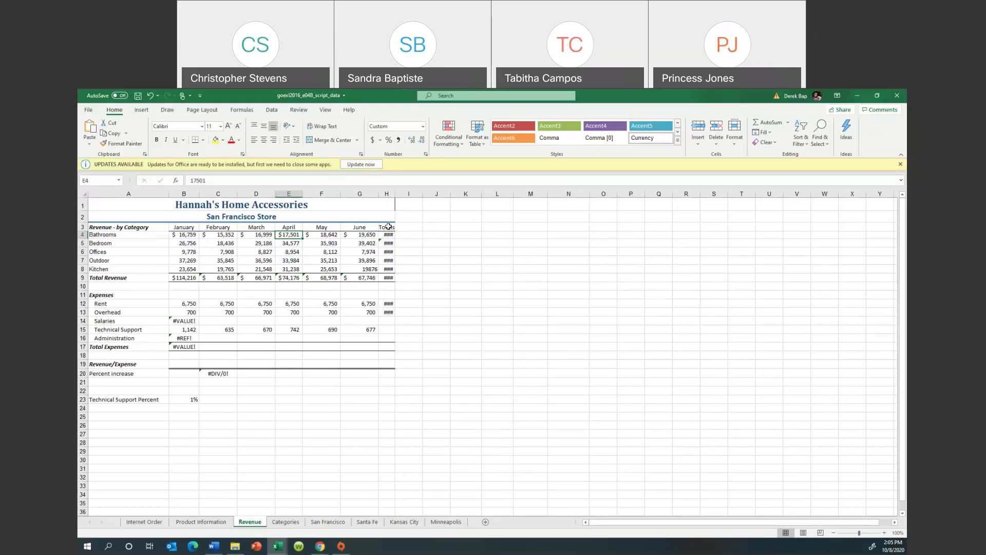
{"action": "double_click", "coordinate": [395, 192]}
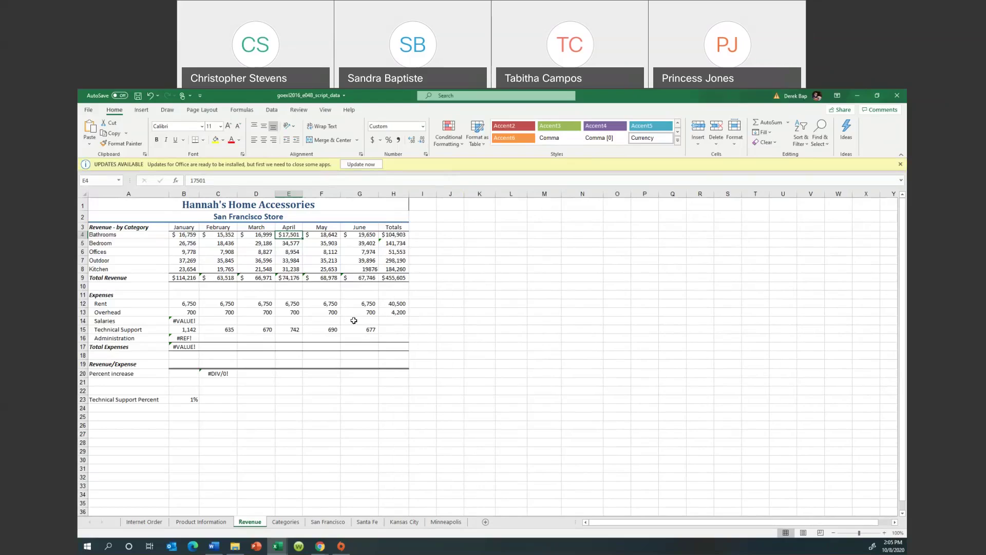
Correct the February total revenue formula in C9 to =SUM(C4:C8)
{"action": "left_click", "coordinate": [175, 320]}
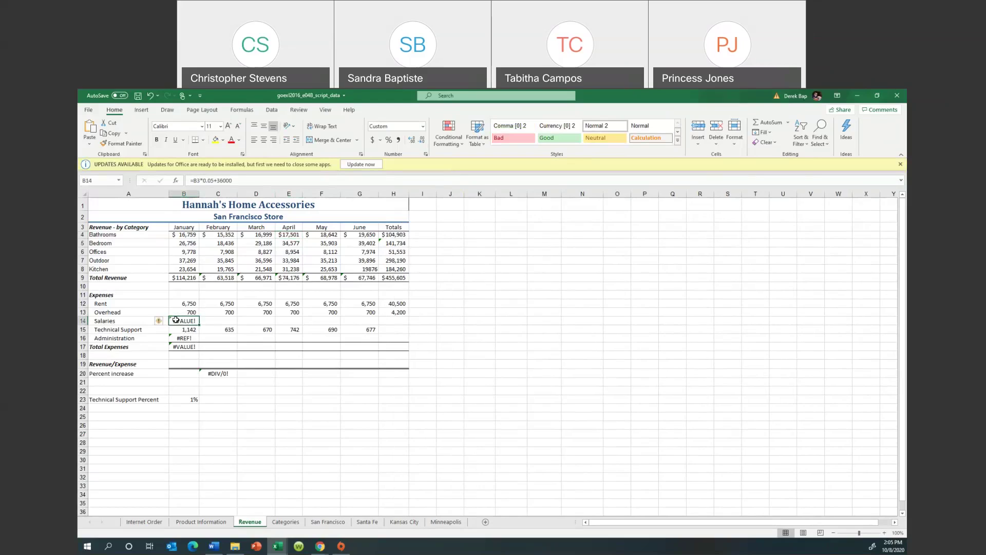
{"action": "left_click", "coordinate": [214, 278]}
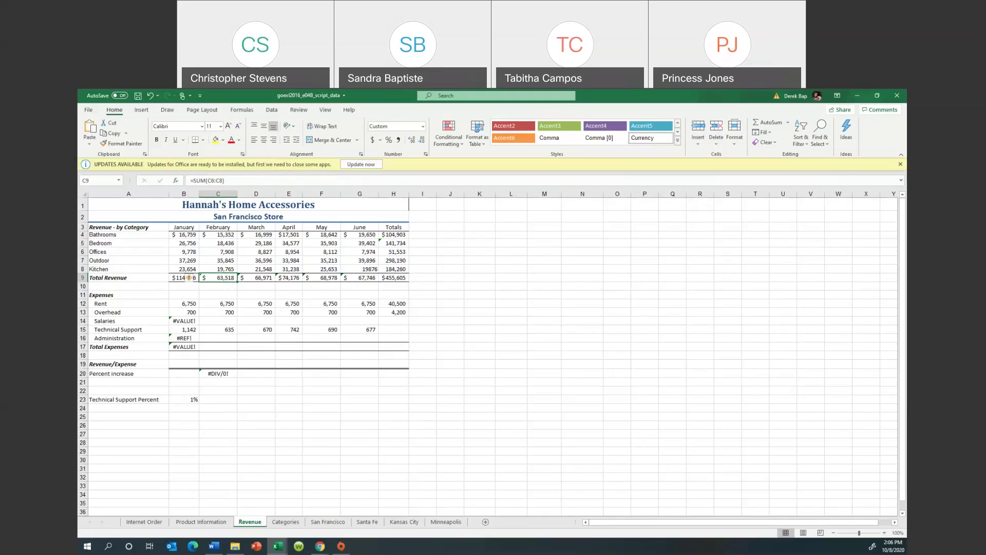
{"action": "key", "text": "alt+Tab"}
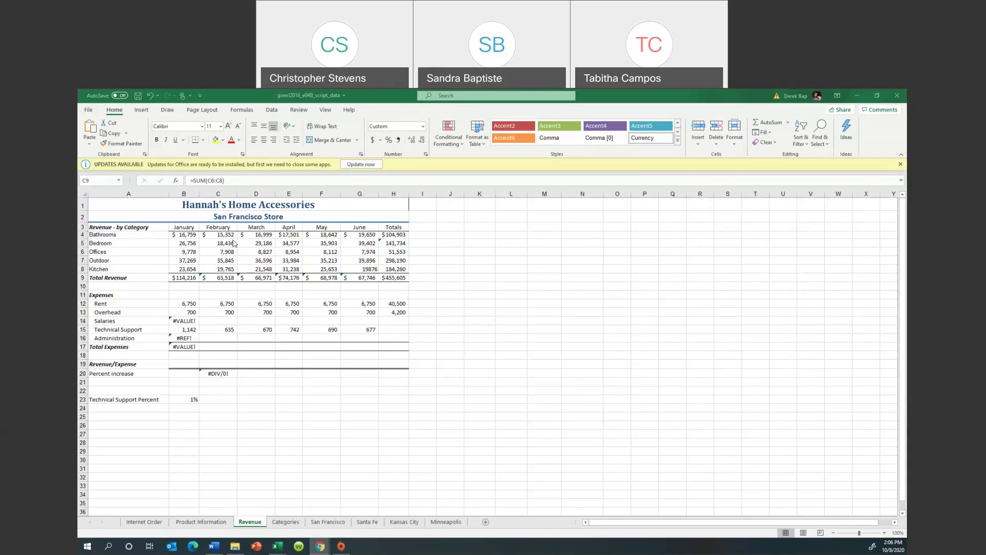
{"action": "left_click", "coordinate": [214, 180]}
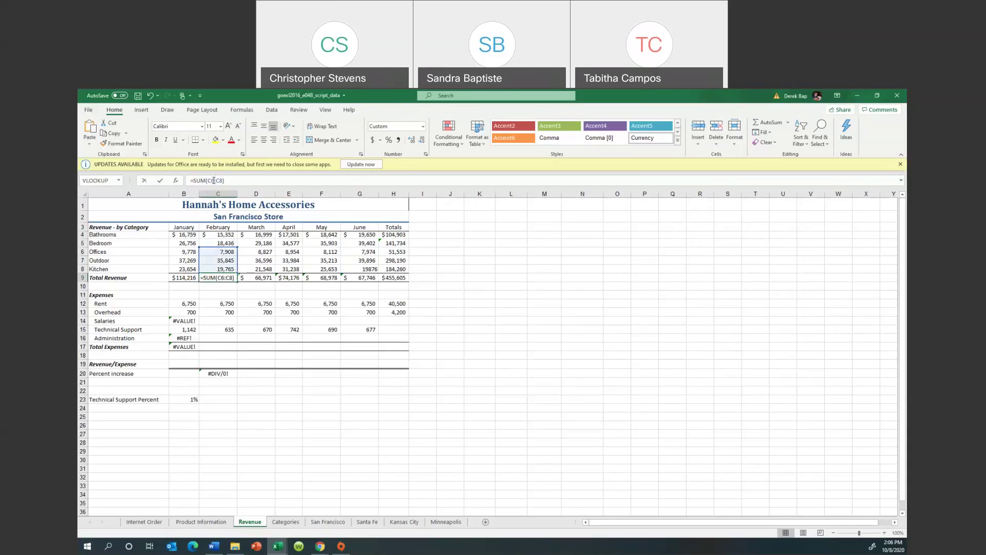
{"action": "key", "text": "BackSpace"}
{"action": "type", "text": "4"}
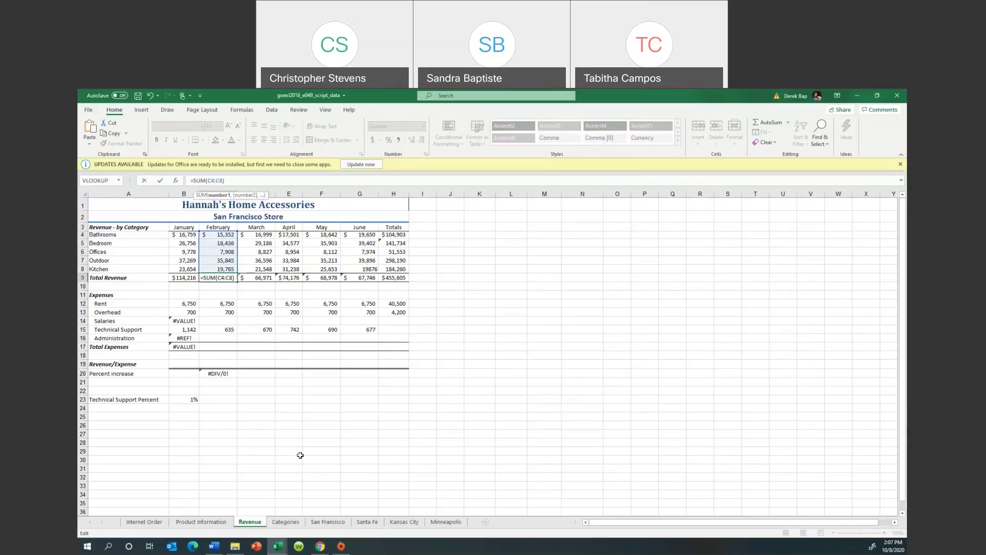
{"action": "key", "text": "Return"}
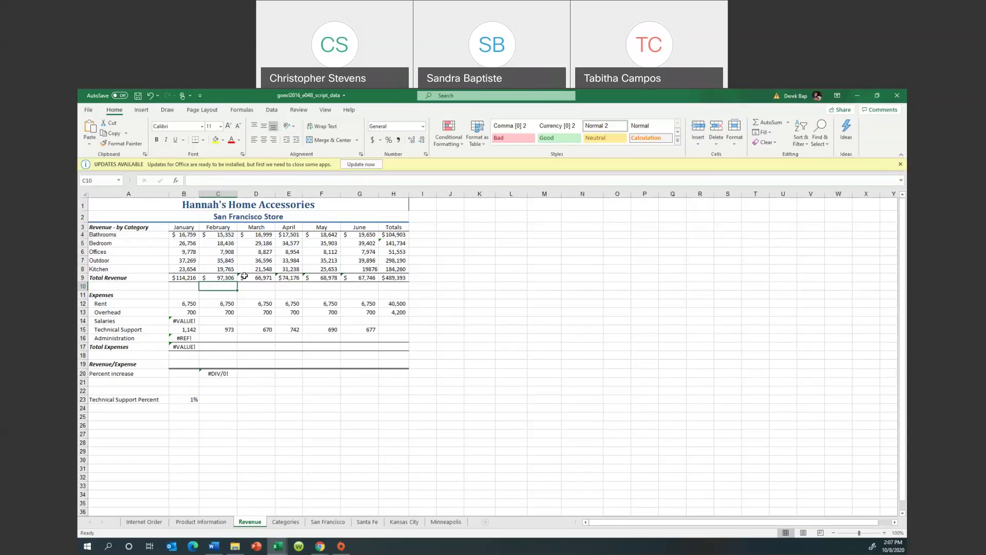
Trace the precedents of the February total revenue formula in C9
{"action": "left_click", "coordinate": [226, 277]}
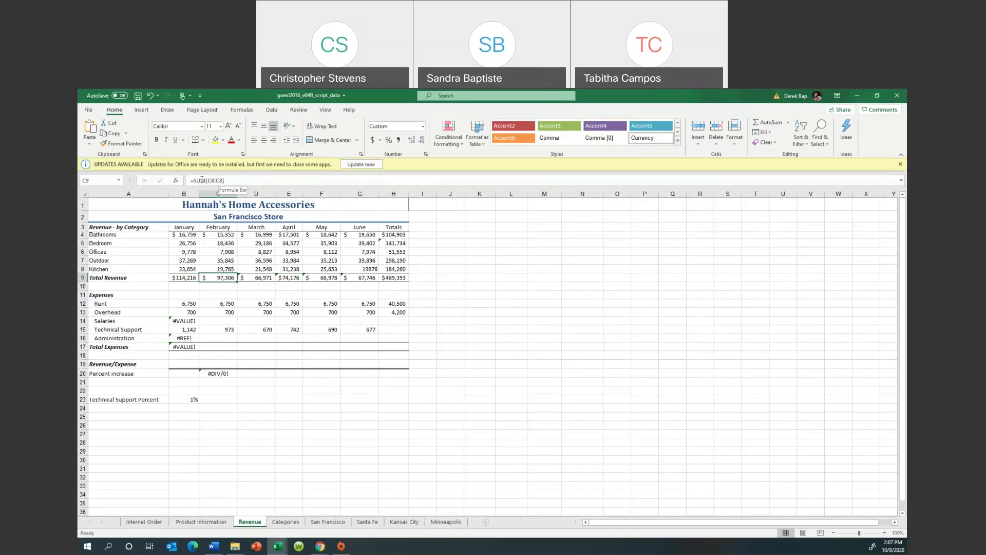
{"action": "left_click", "coordinate": [235, 111]}
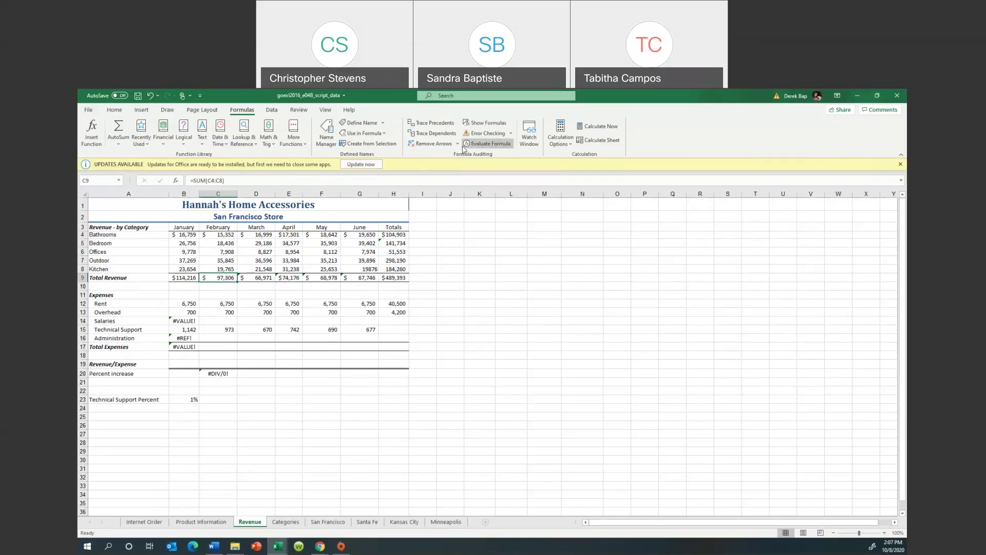
{"action": "left_click", "coordinate": [433, 124]}
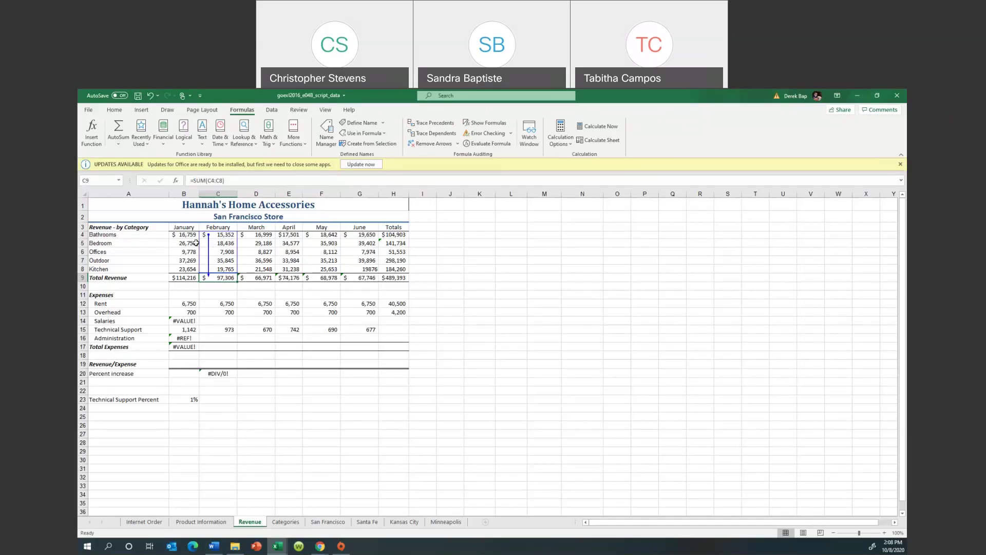
{"action": "left_click", "coordinate": [177, 269]}
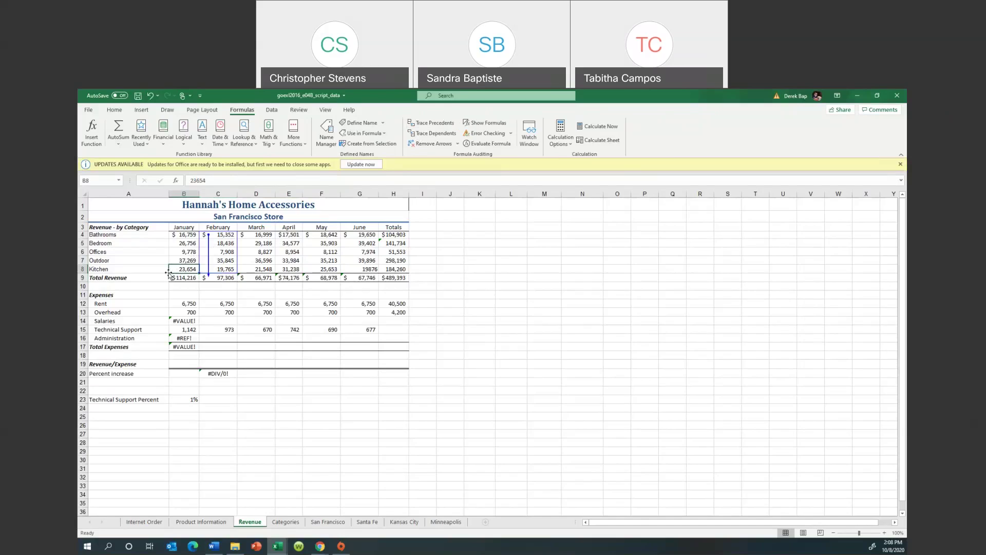
Trace the precedents of the March total revenue in D9 and correct its formula to =SUM(D4:D8)
{"action": "left_click", "coordinate": [181, 278]}
{"action": "left_click", "coordinate": [259, 280]}
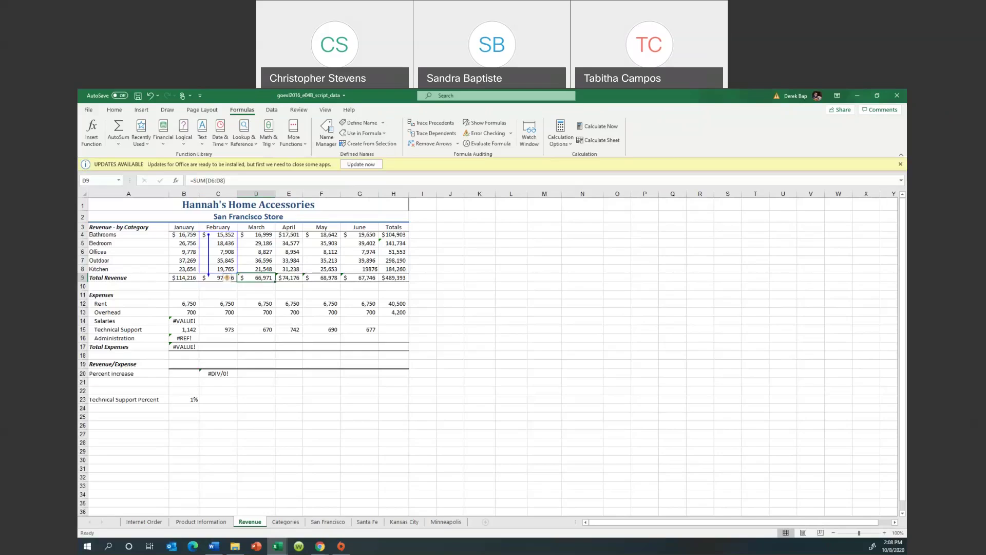
{"action": "left_click", "coordinate": [434, 125]}
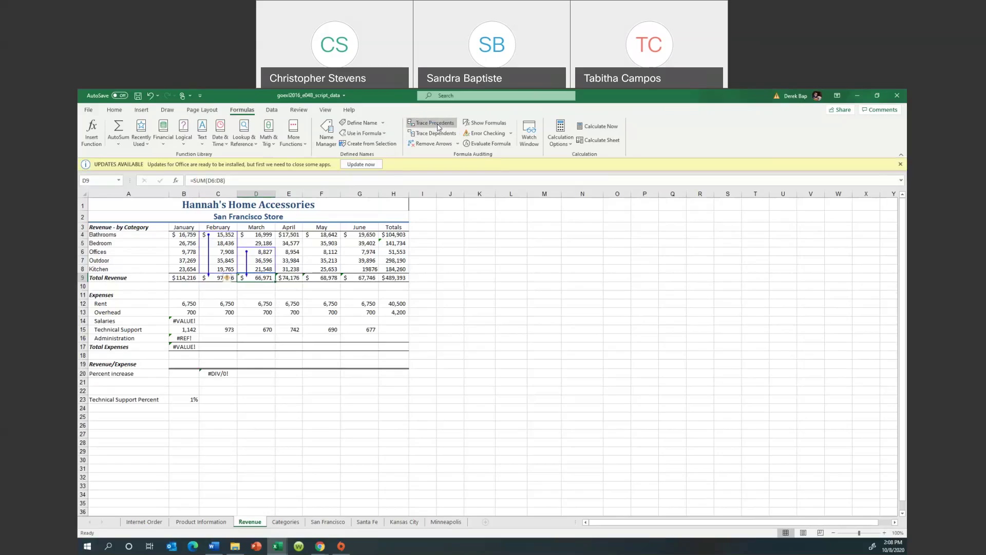
{"action": "left_click", "coordinate": [215, 180]}
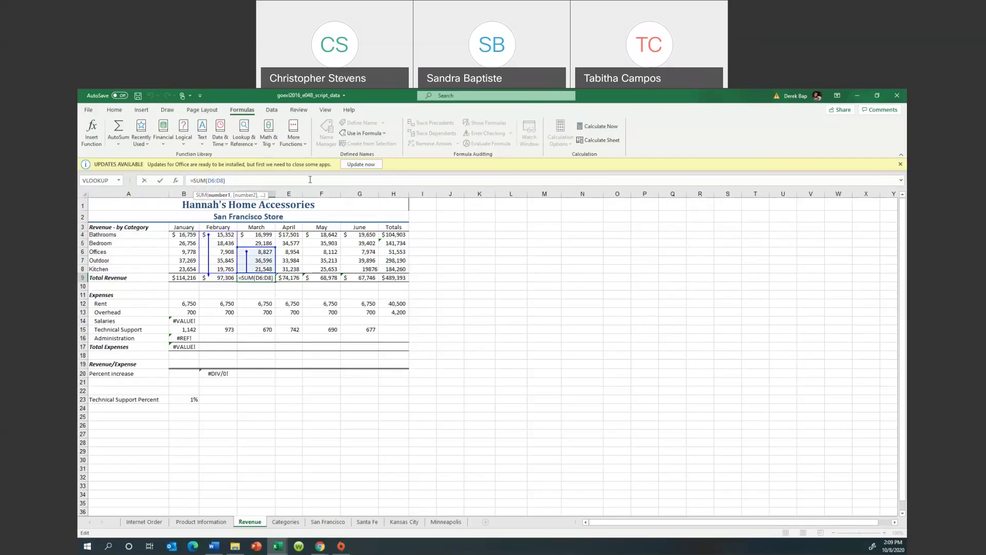
{"action": "key", "text": "BackSpace"}
{"action": "key", "text": "BackSpace"}
{"action": "type", "text": "D4"}
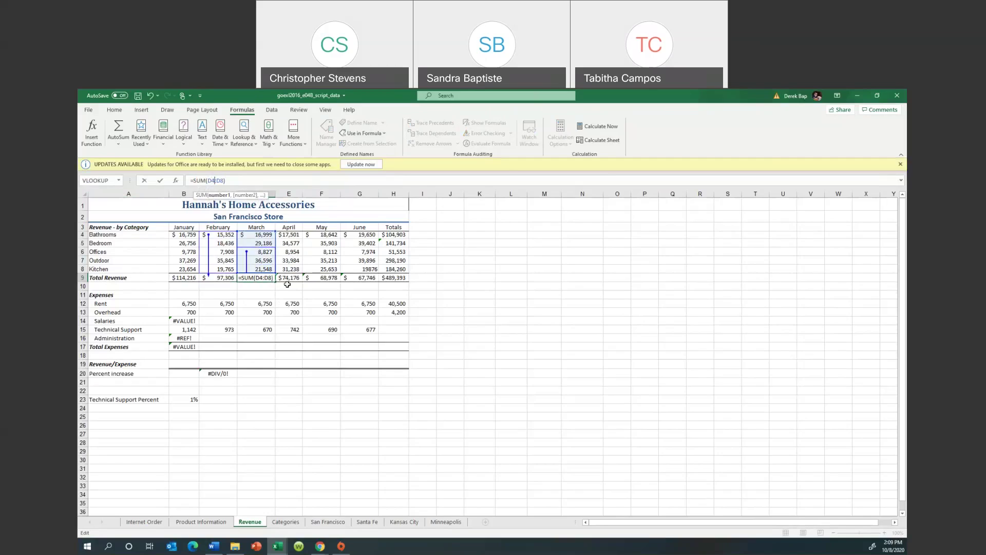
{"action": "key", "text": "Return"}
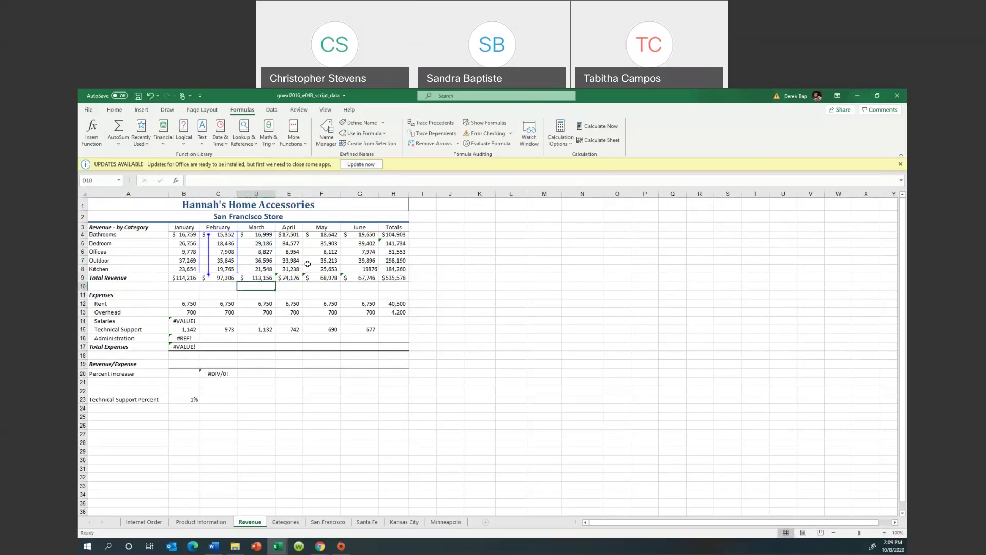
Trace the precedents of the April and May total revenue formulas in E9 and F9
{"action": "left_click", "coordinate": [295, 280]}
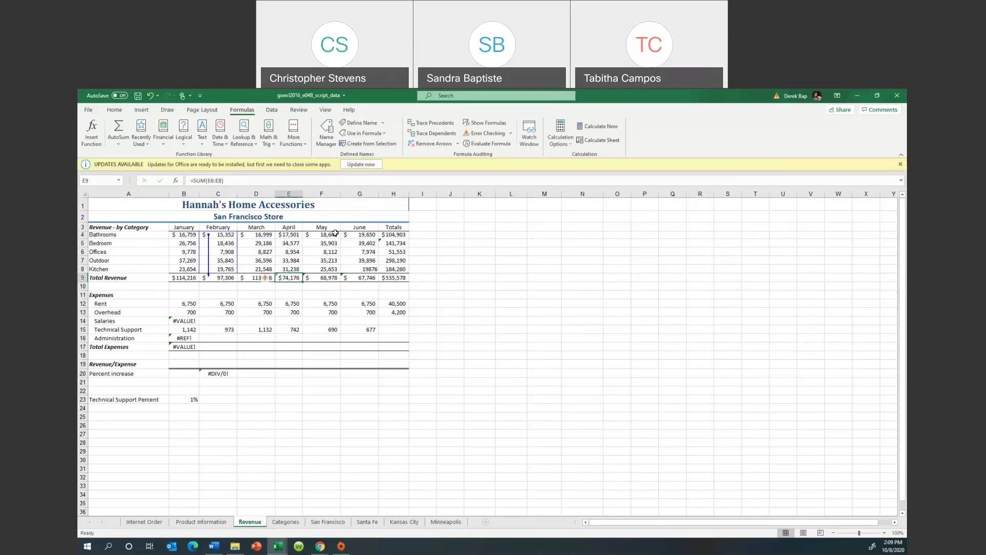
{"action": "left_click", "coordinate": [425, 128]}
{"action": "left_click", "coordinate": [315, 262]}
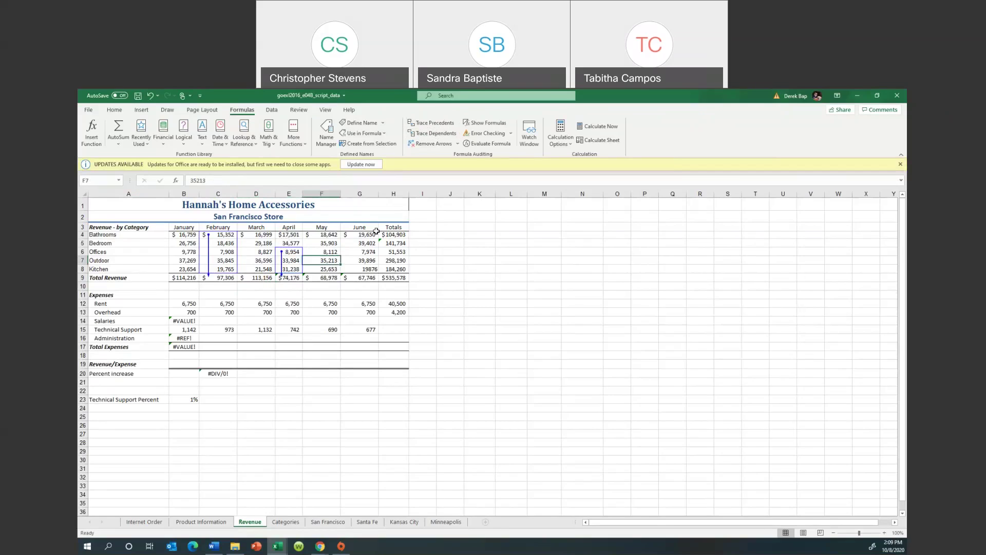
{"action": "left_click", "coordinate": [330, 277]}
{"action": "left_click", "coordinate": [423, 124]}
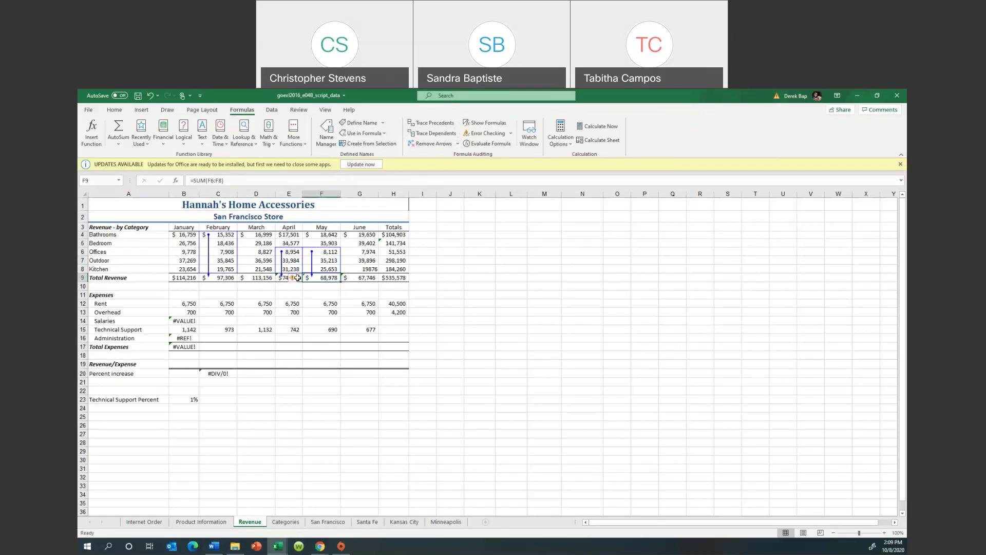
Fill the March total revenue formula from D9 across through H9, and AutoFit the April column E
{"action": "left_click", "coordinate": [252, 275]}
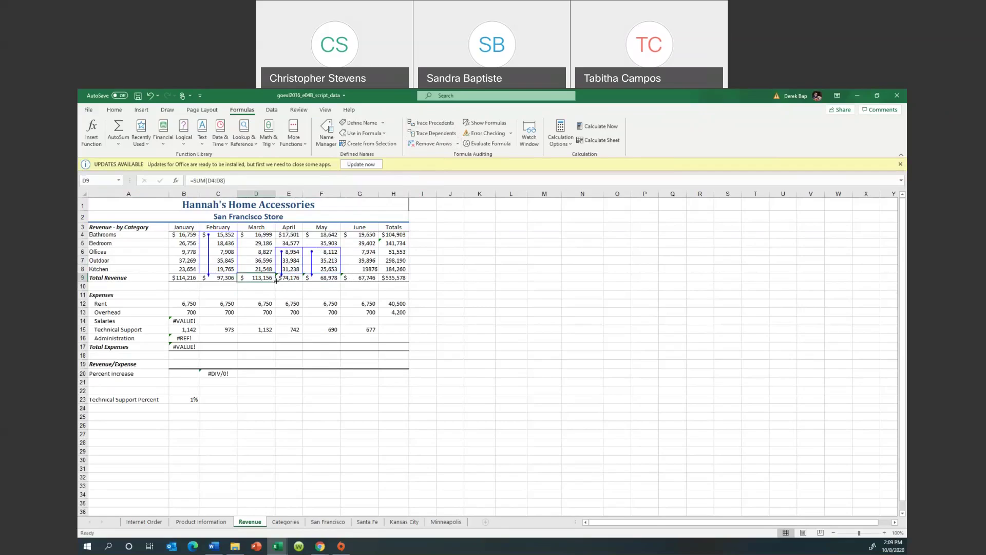
{"action": "left_click_drag", "start_coordinate": [276, 281], "coordinate": [300, 279]}
{"action": "left_click_drag", "start_coordinate": [329, 277], "coordinate": [409, 277]}
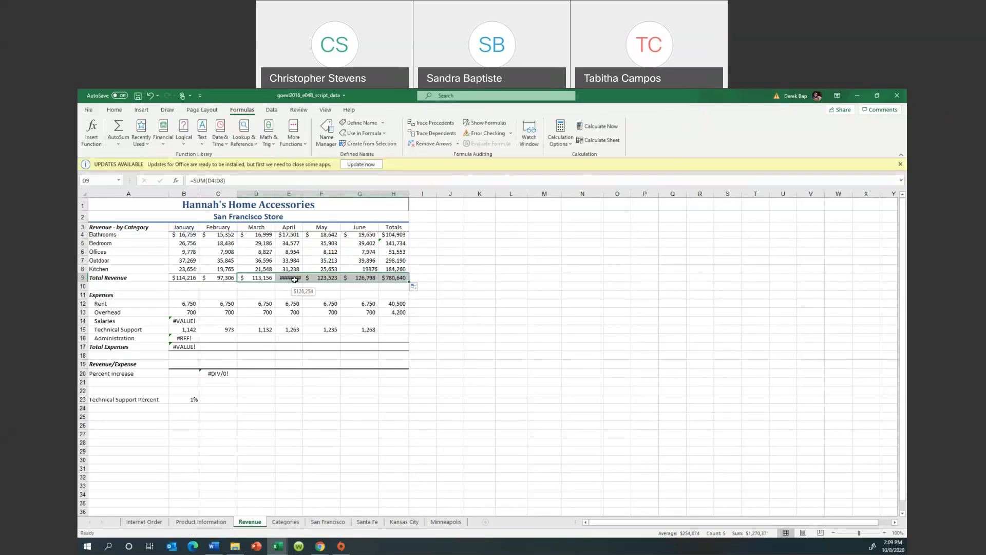
{"action": "left_click", "coordinate": [294, 279]}
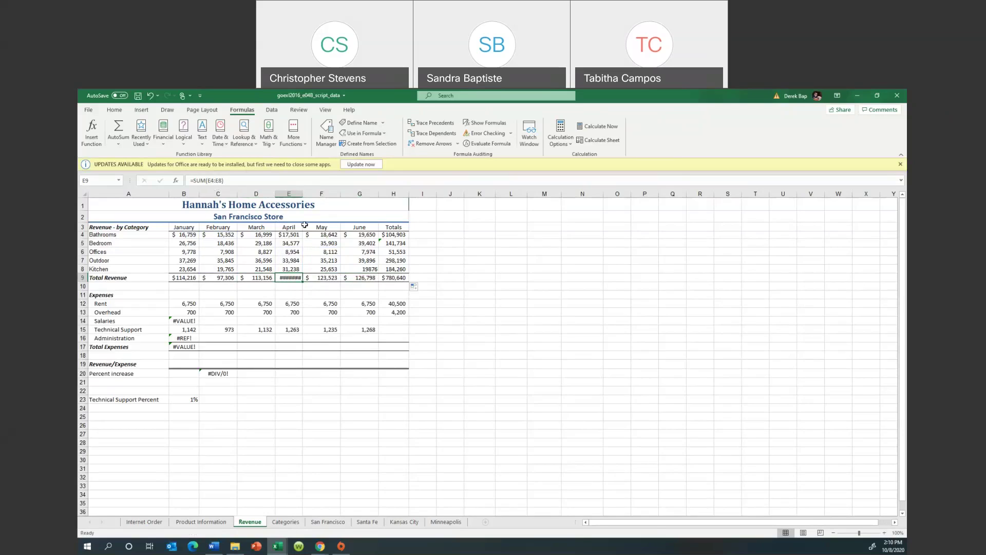
{"action": "double_click", "coordinate": [302, 194]}
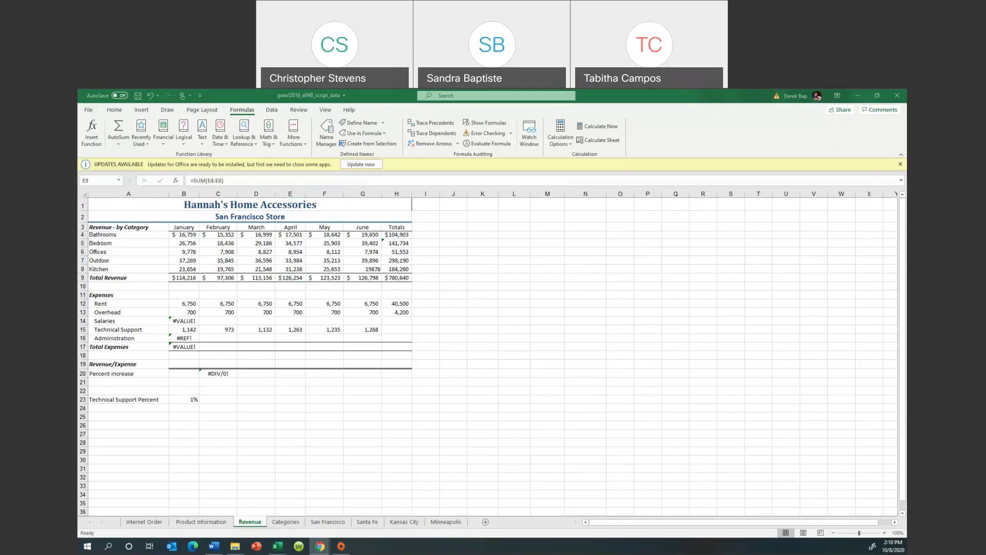
Trace the precedents of the Bedroom total in H5 and fix its inconsistent formula by copying the formula from above
{"action": "left_click", "coordinate": [384, 242]}
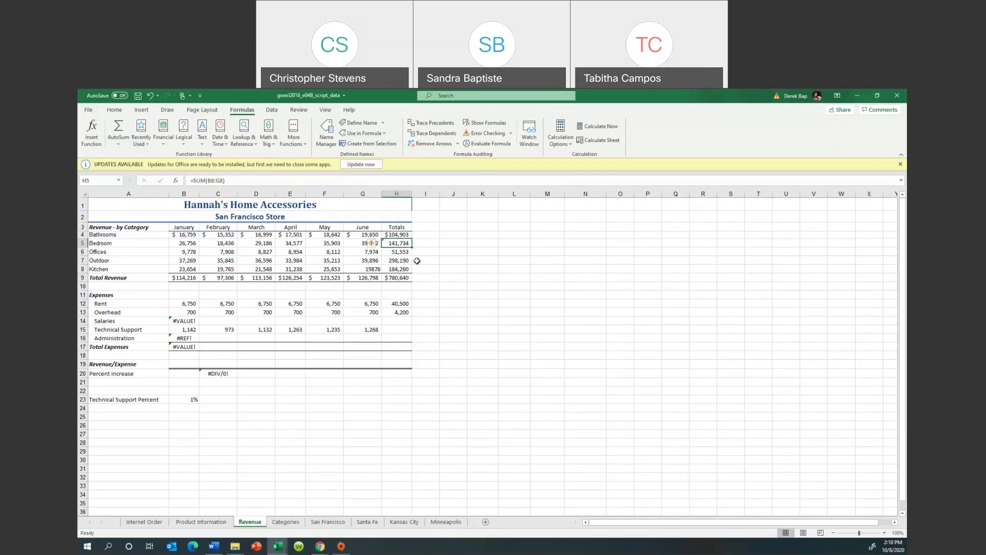
{"action": "left_click", "coordinate": [432, 127]}
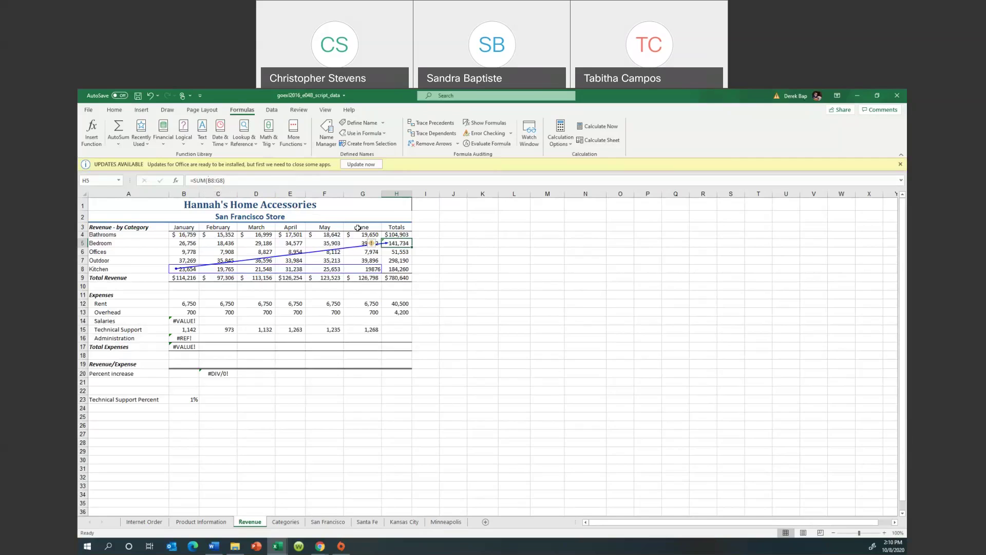
{"action": "left_click", "coordinate": [378, 244]}
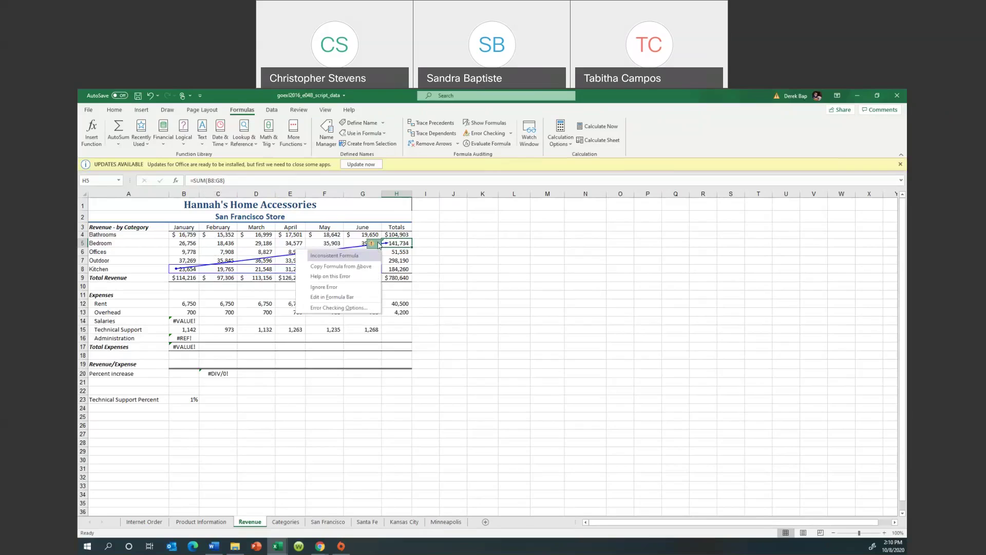
{"action": "left_click", "coordinate": [363, 268]}
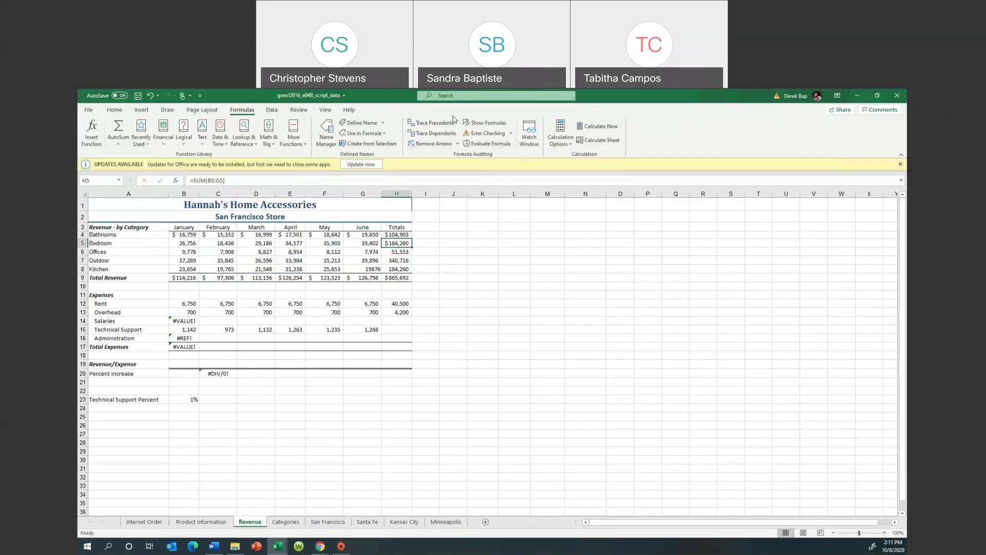
Trace the precedents of the corrected Bedroom total formula in H5, and remove the tracer arrows
{"action": "left_click", "coordinate": [435, 124]}
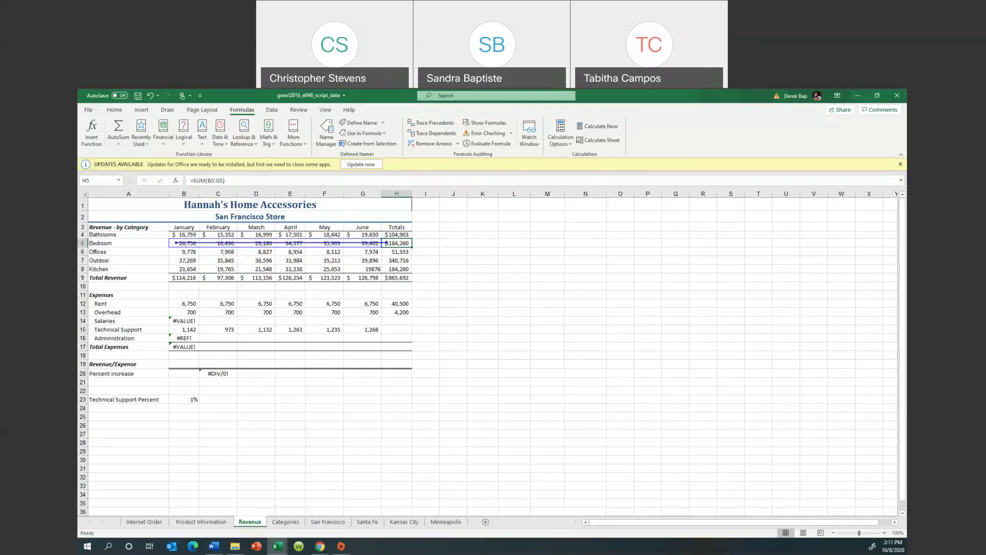
{"action": "key", "text": "alt+Tab"}
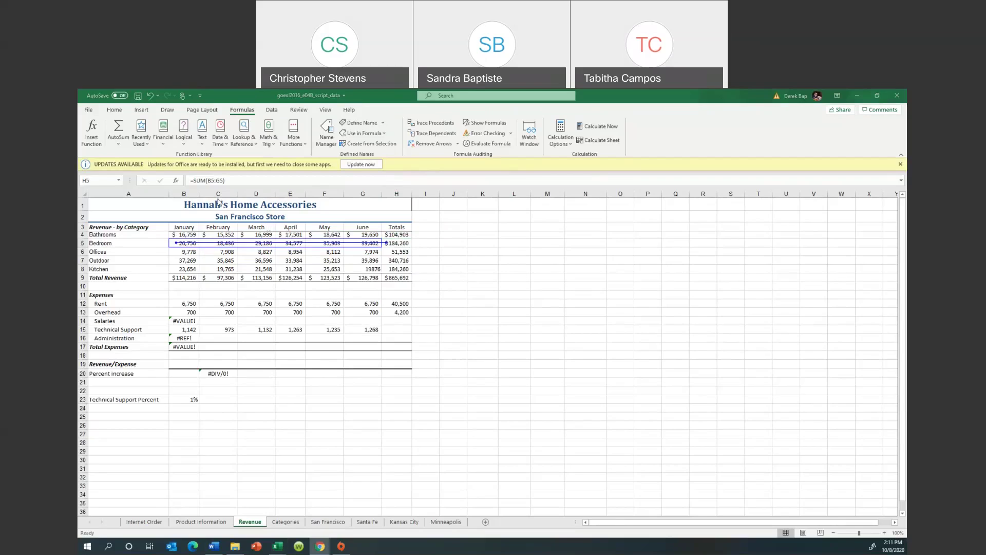
{"action": "key", "text": "alt+m"}
{"action": "key", "text": "a"}
{"action": "key", "text": "a"}
{"action": "key", "text": "a"}
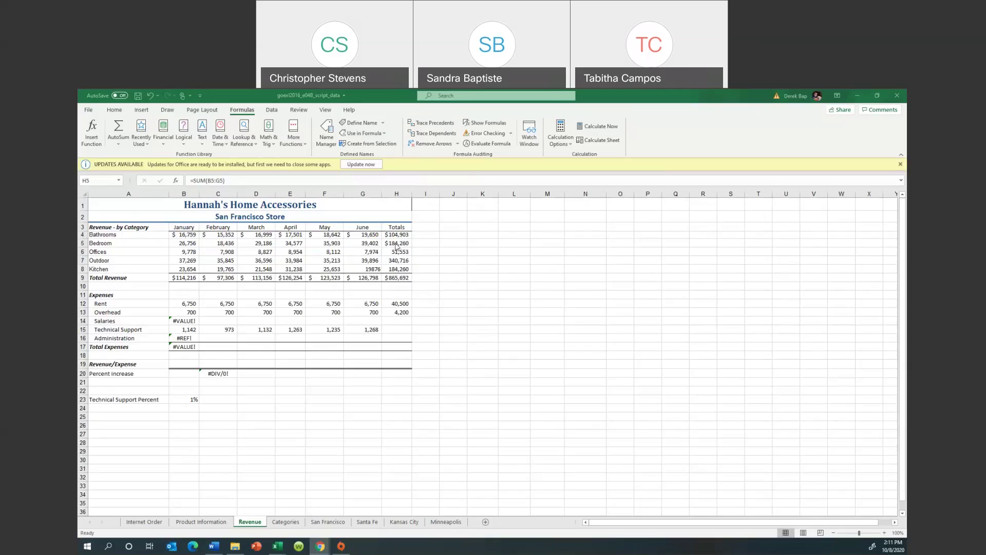
Apply the Comma [0] cell style to the Bedroom total in H5 and save the workbook
{"action": "left_click", "coordinate": [396, 243]}
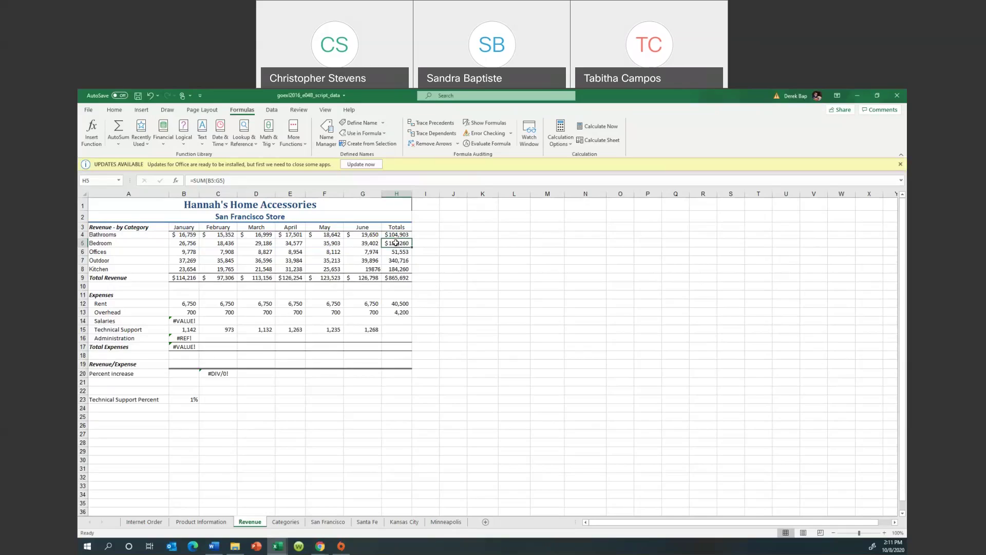
{"action": "left_click", "coordinate": [114, 110]}
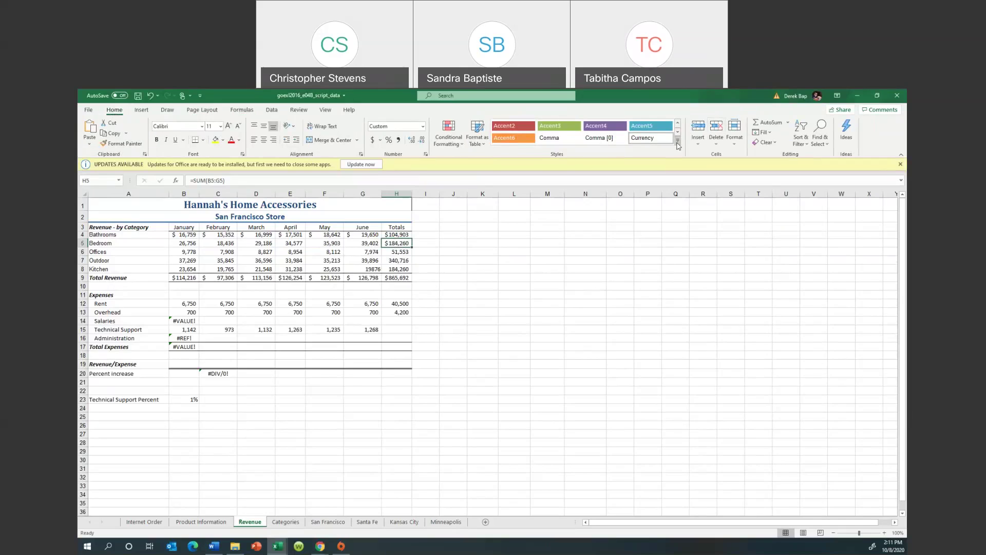
{"action": "left_click", "coordinate": [678, 145]}
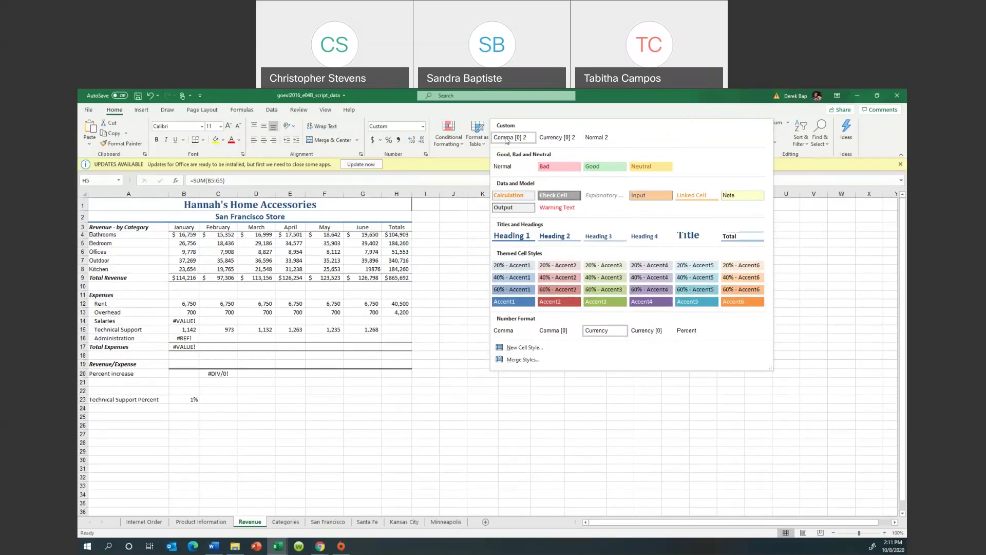
{"action": "left_click", "coordinate": [552, 332]}
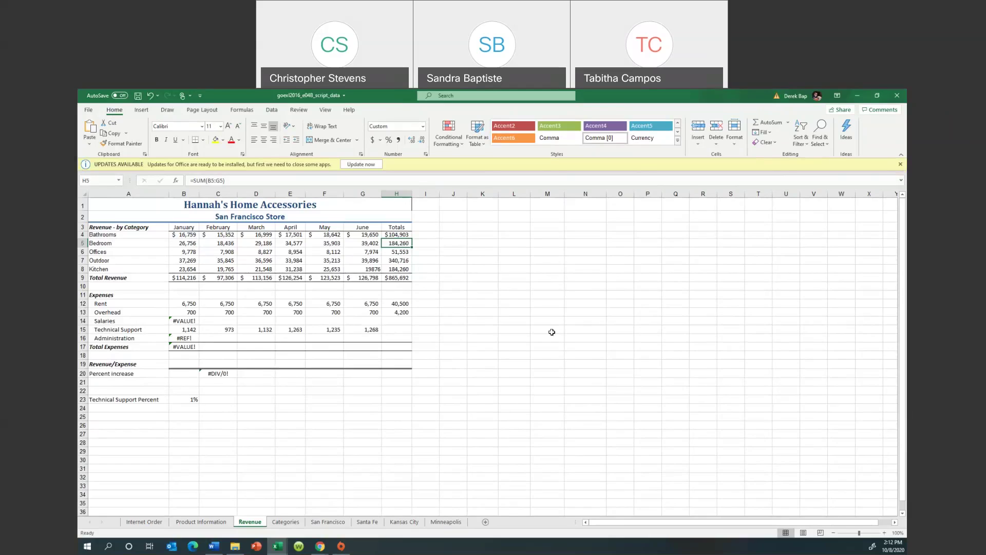
{"action": "left_click", "coordinate": [137, 95]}
Trace the precedents of each category total formula from H4 through H8
{"action": "left_click", "coordinate": [399, 234]}
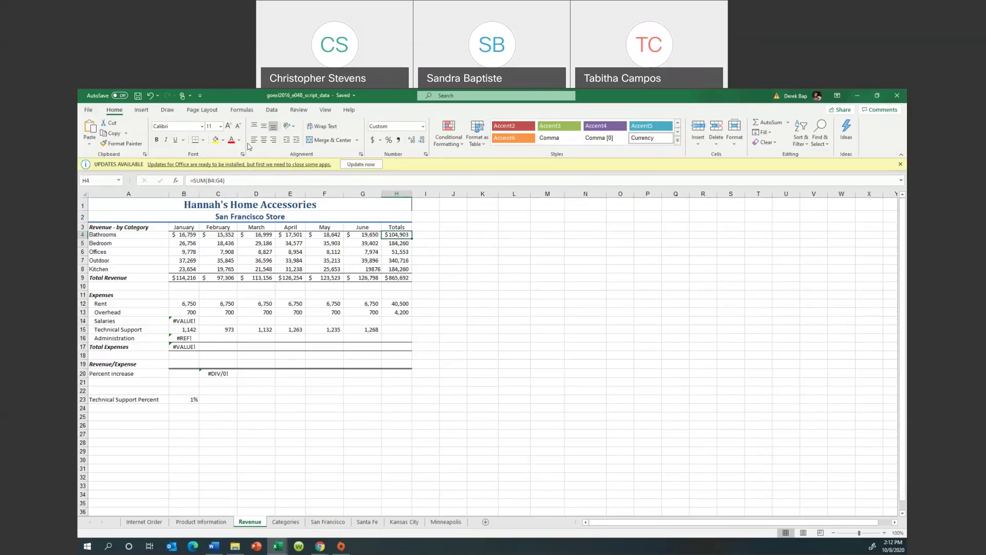
{"action": "left_click", "coordinate": [242, 110]}
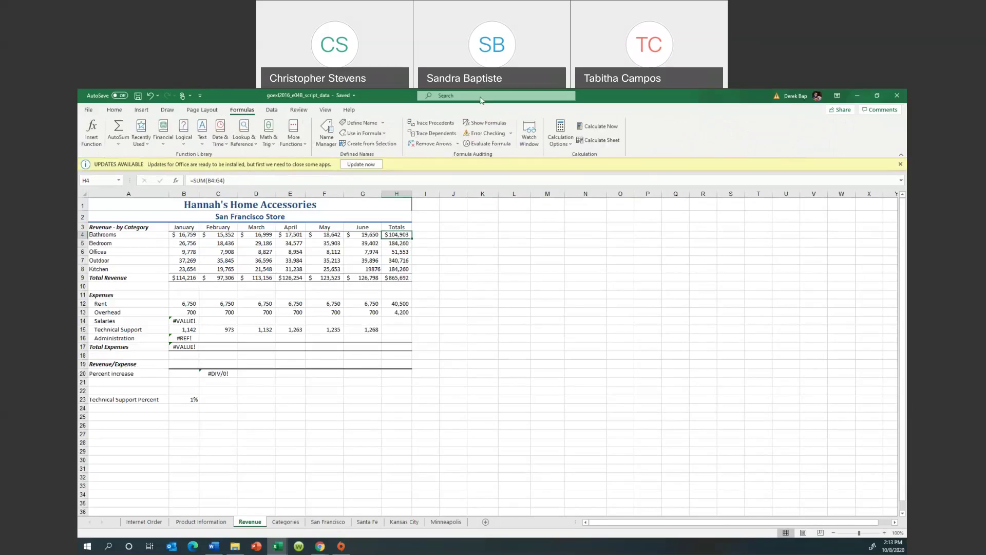
{"action": "left_click", "coordinate": [433, 124]}
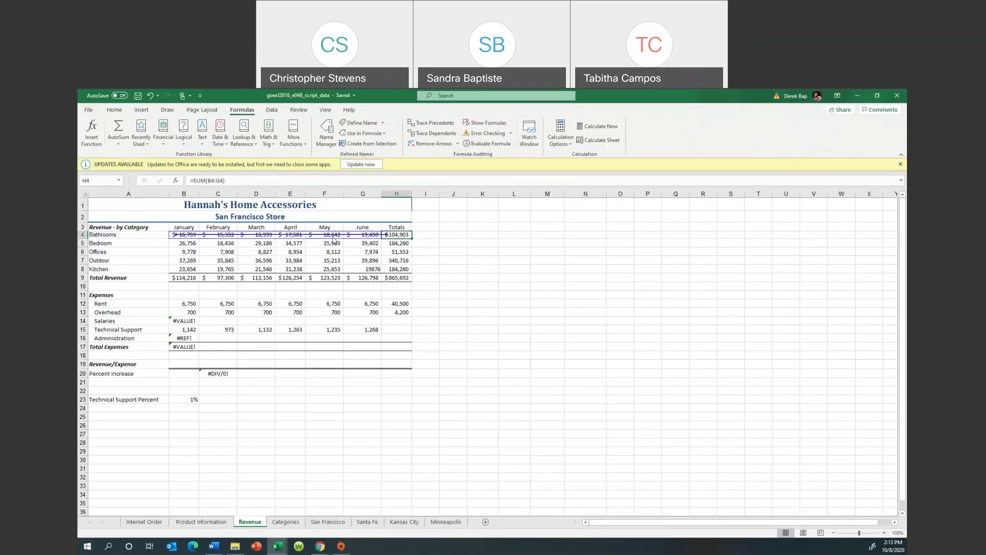
{"action": "left_click", "coordinate": [404, 244]}
{"action": "left_click", "coordinate": [434, 125]}
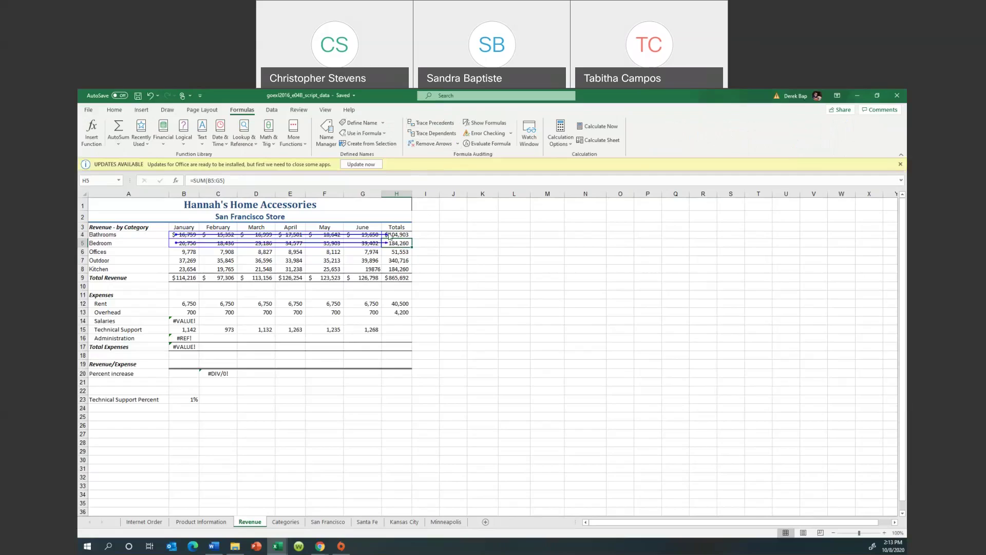
{"action": "left_click", "coordinate": [393, 252]}
{"action": "left_click", "coordinate": [433, 123]}
{"action": "left_click", "coordinate": [393, 260]}
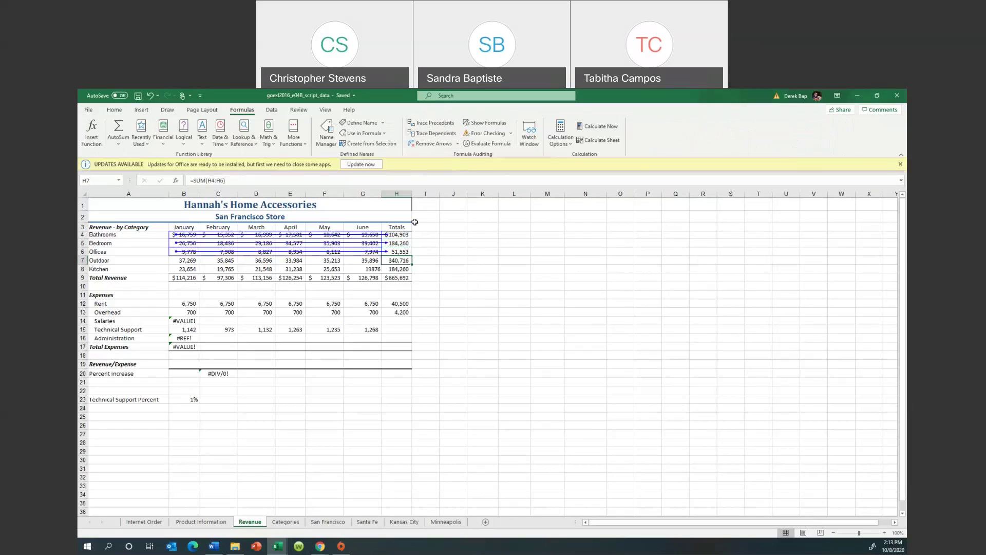
{"action": "left_click", "coordinate": [435, 124]}
{"action": "left_click", "coordinate": [398, 267]}
{"action": "left_click", "coordinate": [432, 123]}
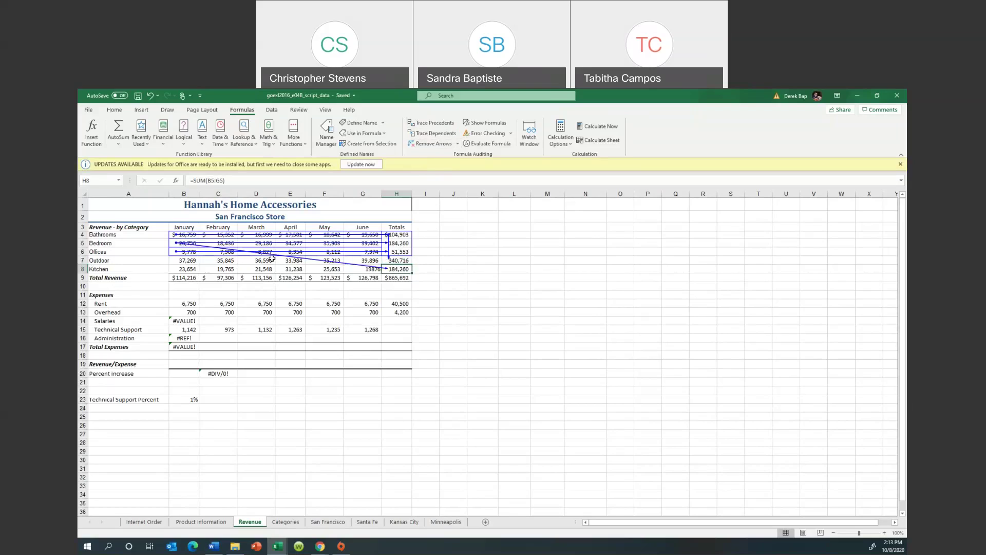
Check the Outdoor and Offices total formulas in H7 and H6, and remove all tracer arrows
{"action": "left_click", "coordinate": [406, 261]}
{"action": "left_click", "coordinate": [404, 252]}
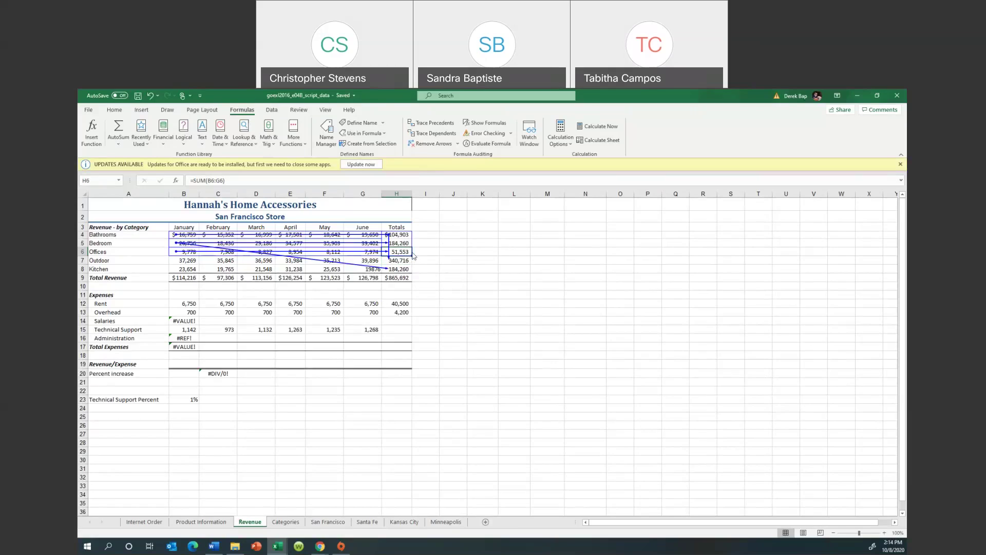
{"action": "left_click", "coordinate": [447, 277]}
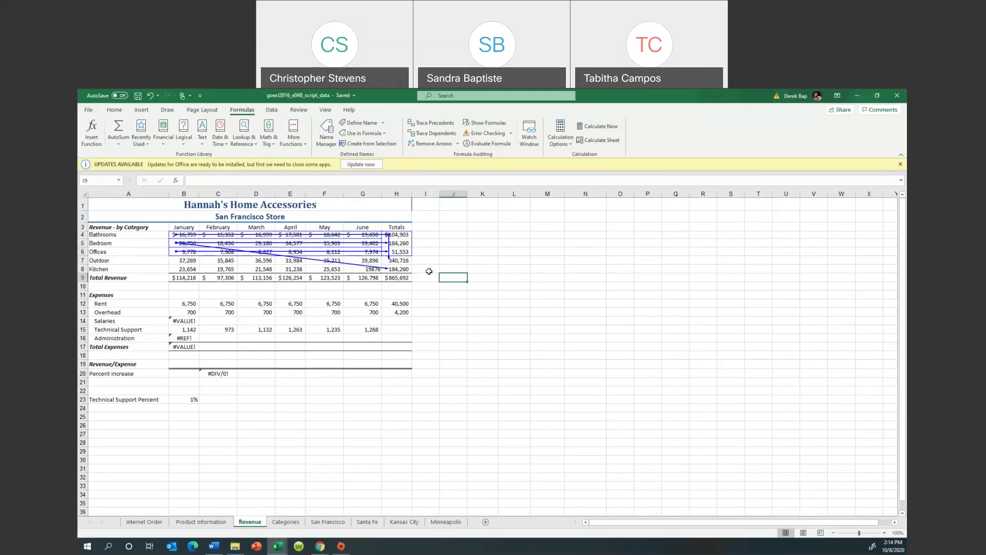
{"action": "left_click", "coordinate": [405, 253]}
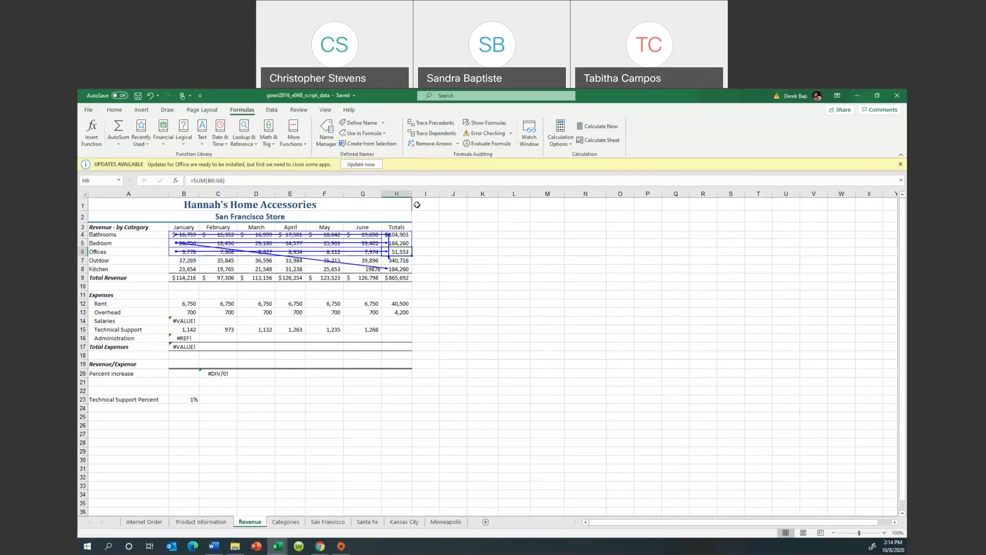
{"action": "left_click", "coordinate": [433, 143]}
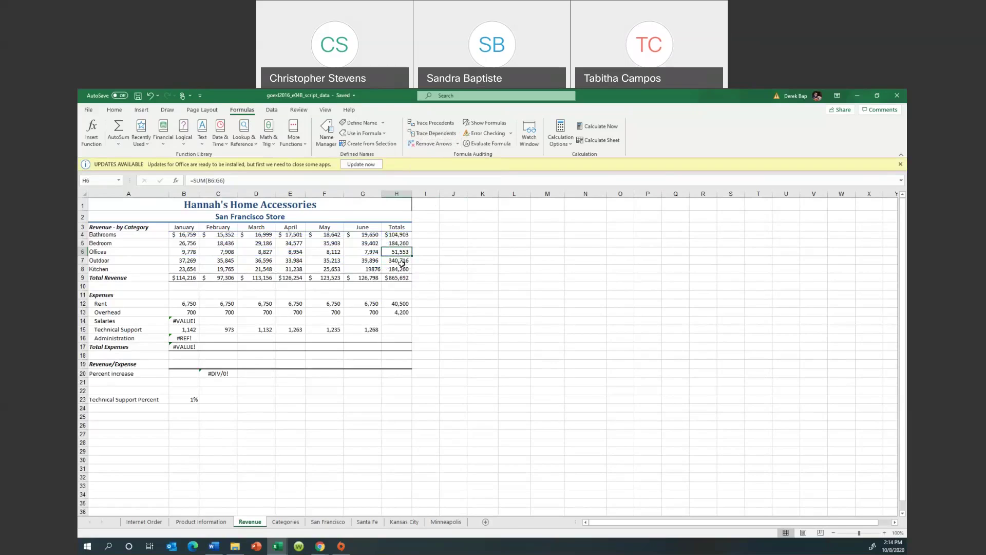
Fill the Offices total formula from H6 down through H8 and save the workbook
{"action": "left_click_drag", "start_coordinate": [412, 256], "coordinate": [413, 273]}
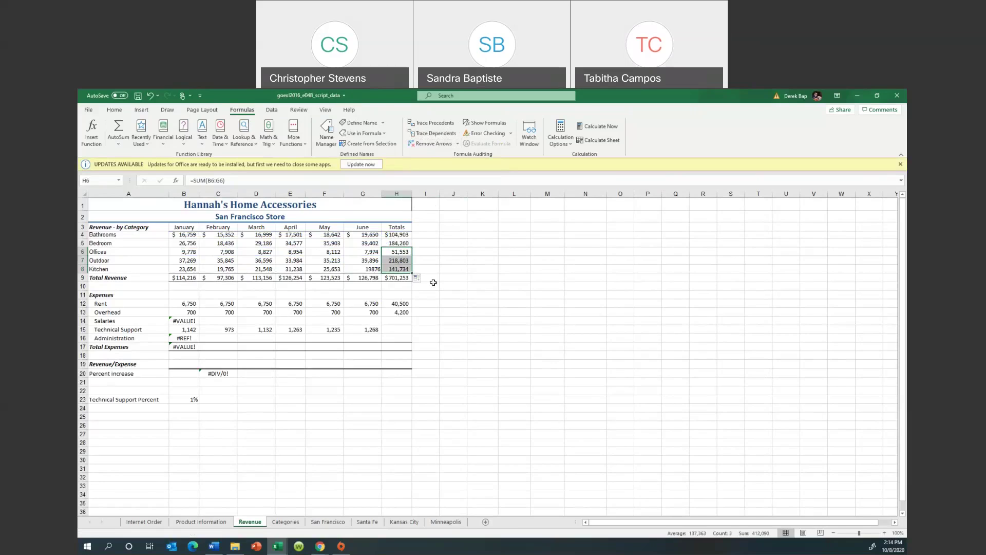
{"action": "left_click", "coordinate": [469, 269]}
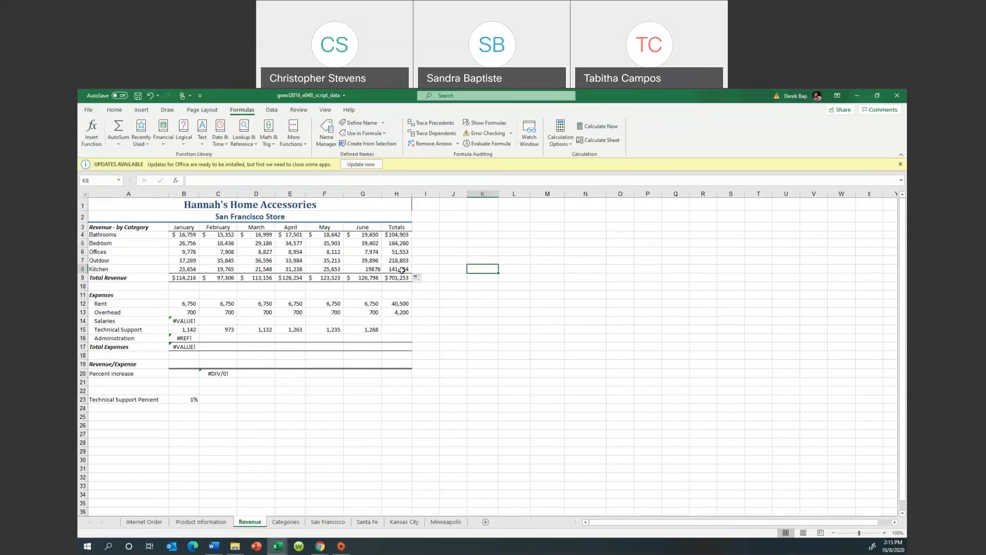
{"action": "left_click", "coordinate": [138, 96]}
{"action": "key", "text": "alt+Tab"}
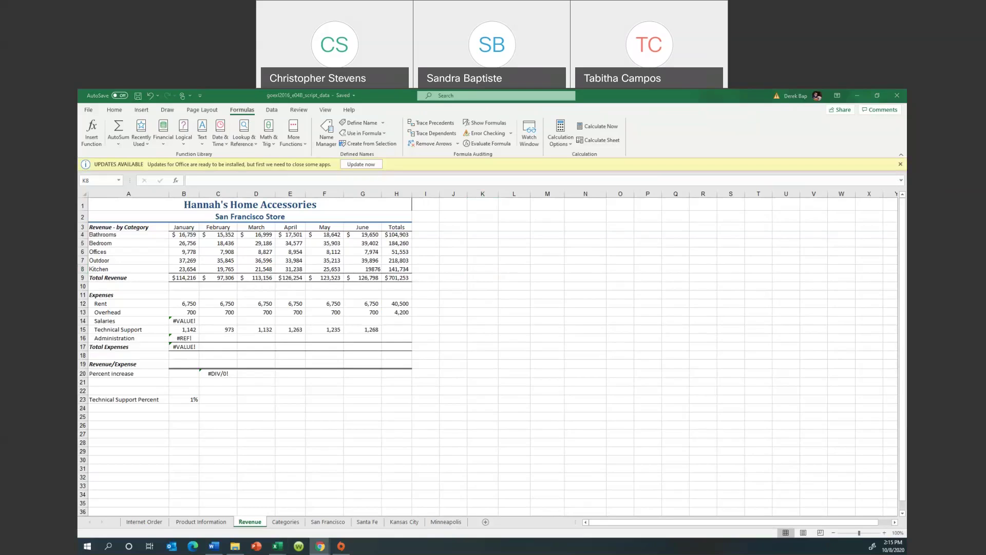